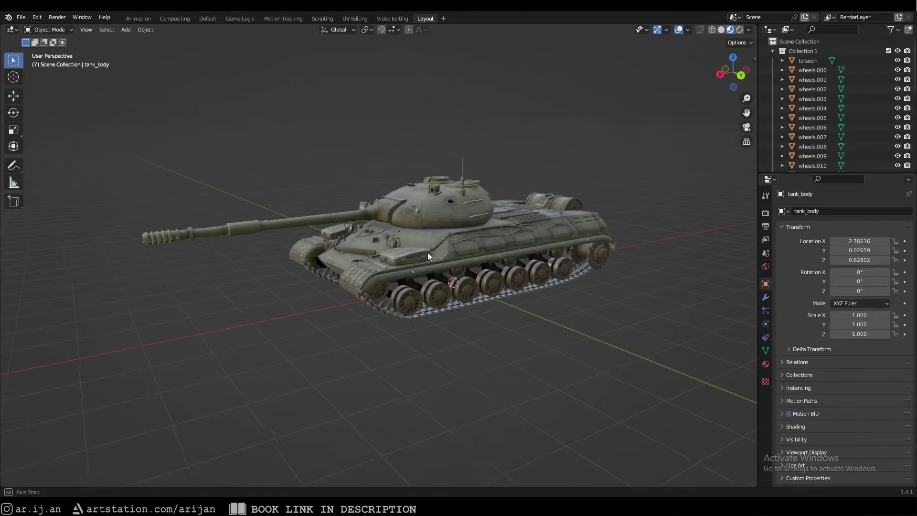
Step: Examine the tank model from several sides, including its road wheels, tracks and hull
middle_click_drag(452, 221, 403, 239)
middle_click_drag(274, 279, 417, 288)
left_click(443, 251)
scroll(389, 302, "up", 3)
right_click(418, 287)
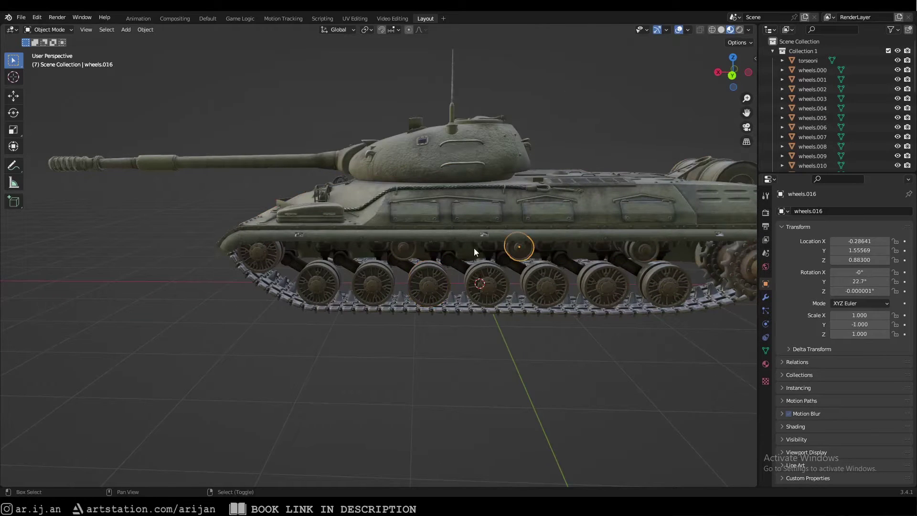
middle_click_drag(474, 248, 376, 239, "shift")
right_click(500, 217)
middle_click_drag(441, 287, 411, 298)
right_click(376, 167)
left_click(346, 314)
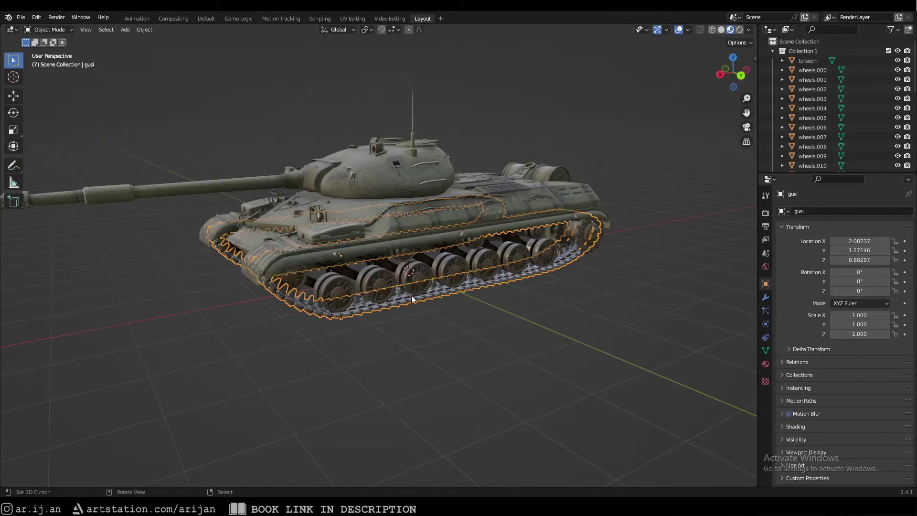
key("shift+z")
mouse_move(455, 279)
middle_mouse_down()
mouse_move(419, 296)
mouse_move(375, 262)
middle_mouse_up()
key("shift+z")
scroll(373, 259, "up", 3)
left_click(309, 233)
middle_click_drag(310, 232, 338, 237)
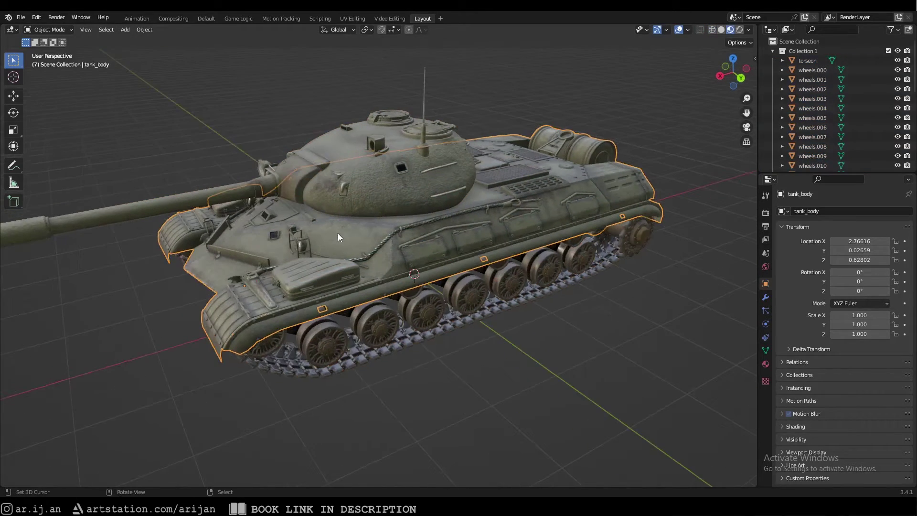
Step: Turn on the Screencast Keys display for the viewport
key("n")
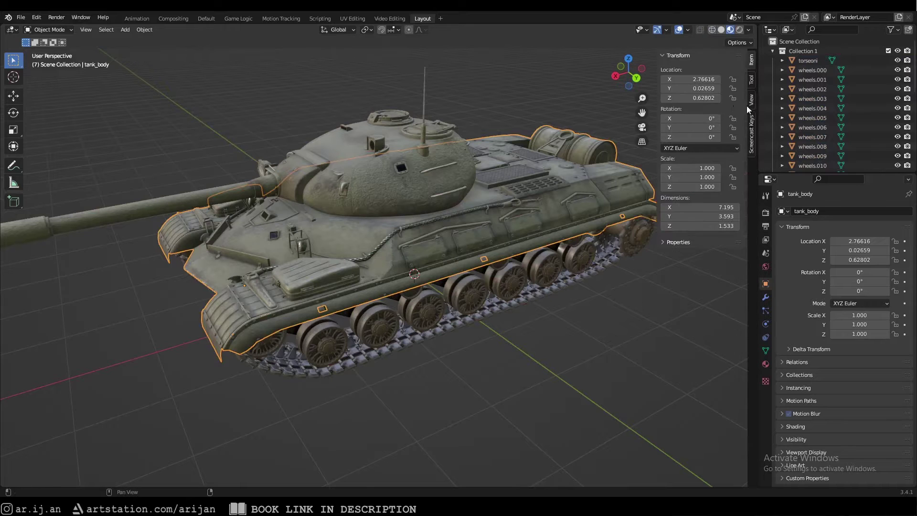
left_click(752, 134)
key("n")
Step: Rename the tank body object as Hull
middle_click_drag(492, 186, 392, 222)
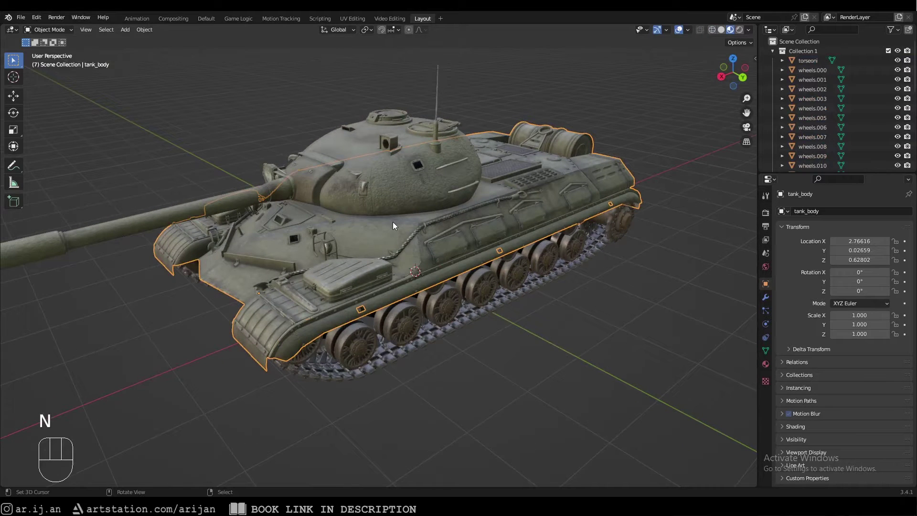
key("F2")
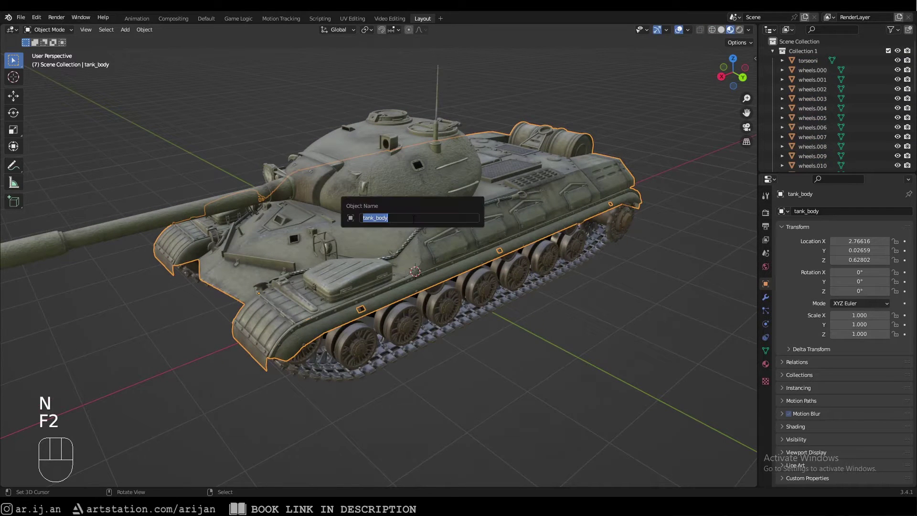
type("Hull")
key("Return")
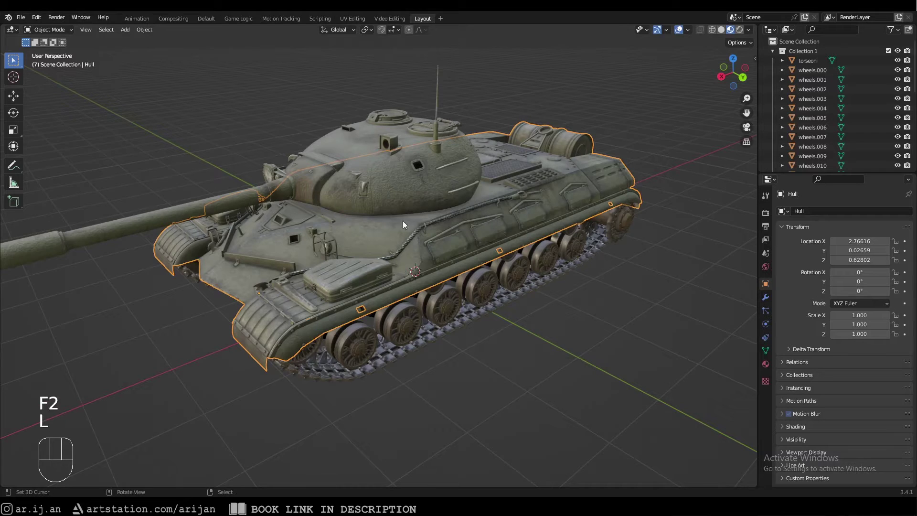
Step: Parent all other tank parts to Hull, keeping it as the active object, with Object (Keep Transform)
middle_click_drag(403, 221, 386, 320)
middle_click_drag(466, 279, 549, 287, "shift")
middle_click_drag(383, 293, 420, 252)
key("z")
scroll(421, 252, "down", 4)
key("a")
key("a")
key("b")
left_click_drag(291, 150, 543, 318)
scroll(543, 318, "up", 4)
middle_click_drag(543, 318, 402, 280)
right_click(403, 280, "shift")
right_click(402, 280, "shift")
key("z")
key("ctrl+p")
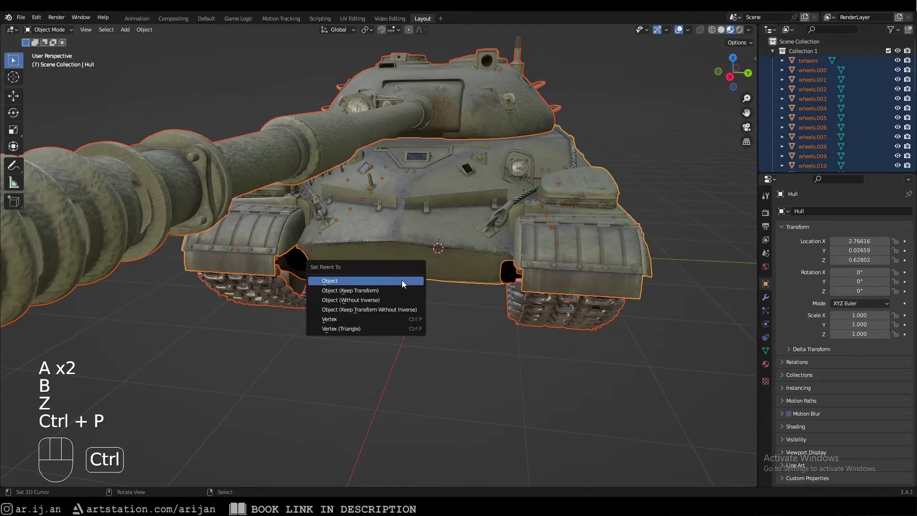
left_click(390, 290)
Step: Try moving the hull to check that the parented parts follow, and cancel the move
mouse_move(411, 269)
middle_mouse_down()
mouse_move(386, 260)
mouse_move(437, 266)
mouse_move(383, 247)
mouse_move(425, 260)
middle_mouse_up()
key("a")
key("a")
right_click(336, 248)
key("g")
right_click(438, 266)
scroll(425, 261, "up", 2)
key("a")
key("a")
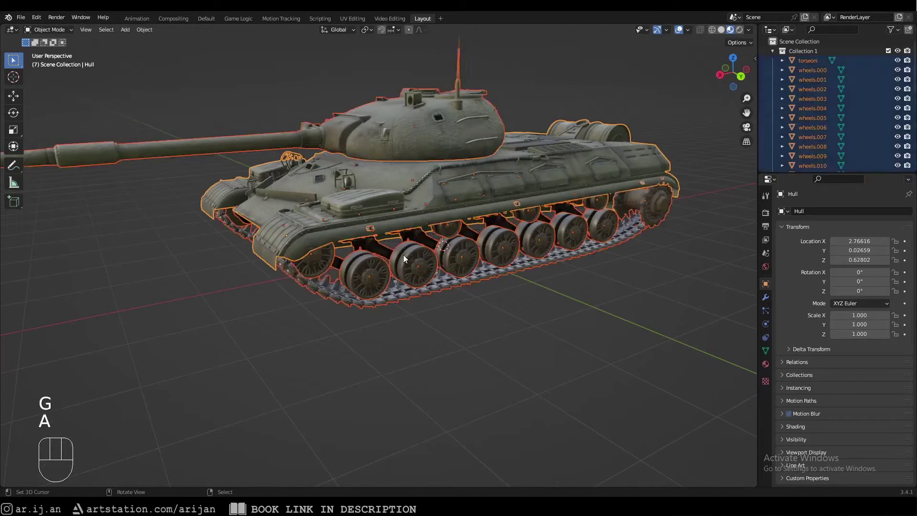
Step: Add a Transformation object constraint to the front road wheel on the near side
right_click(329, 269)
middle_click_drag(328, 269, 349, 251)
scroll(350, 252, "up", 1)
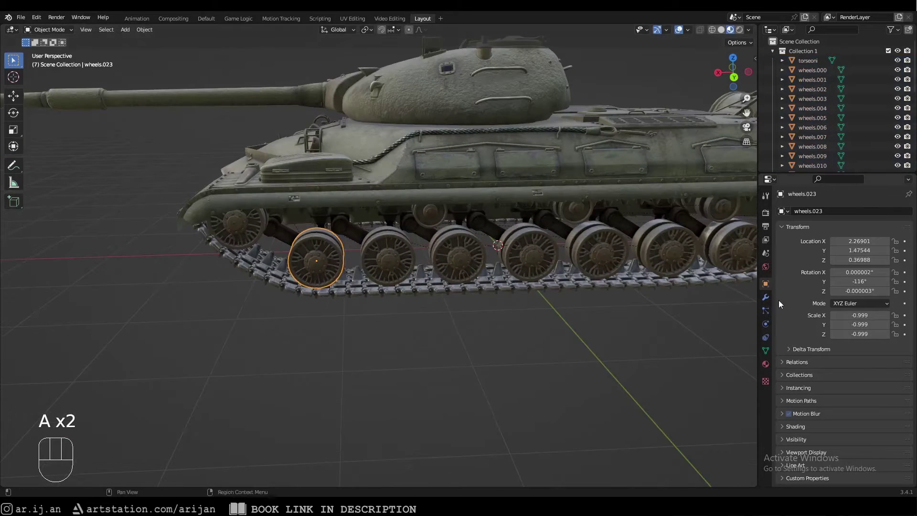
left_click(766, 325)
left_click(766, 337)
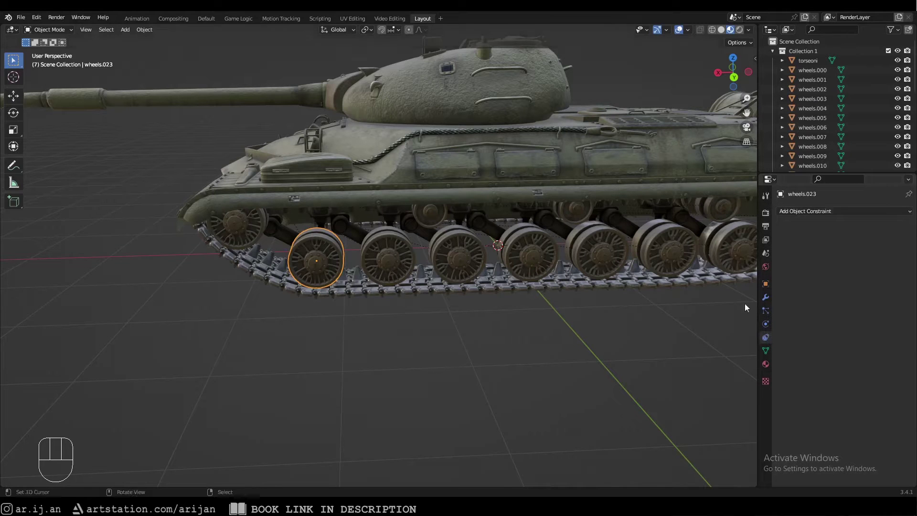
left_click(792, 213)
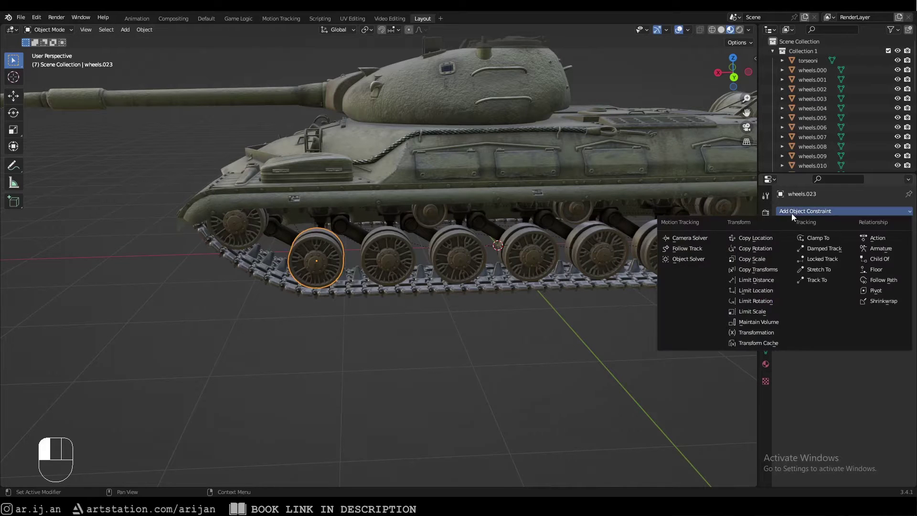
left_click(767, 331)
Step: Set the constraint's target to Hull and its owner space to Local Space
middle_click_drag(637, 289, 709, 287, "shift")
left_click(858, 242)
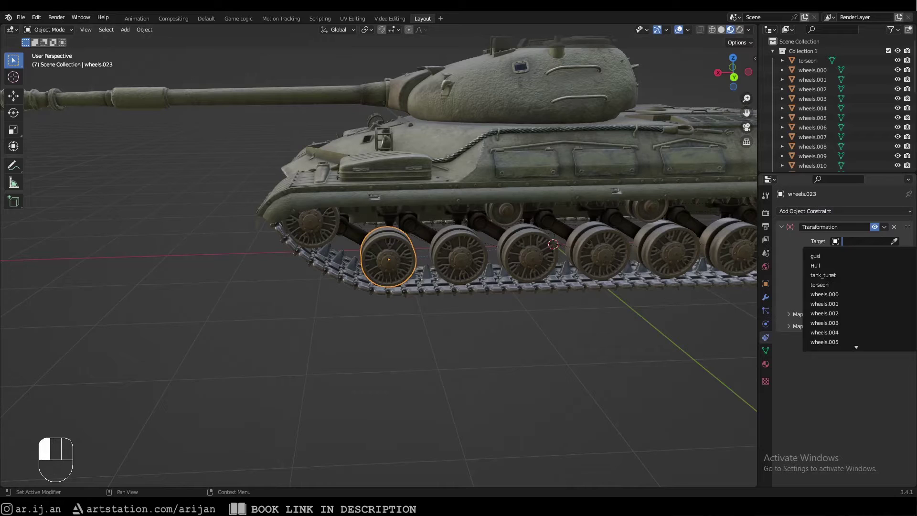
left_click(830, 266)
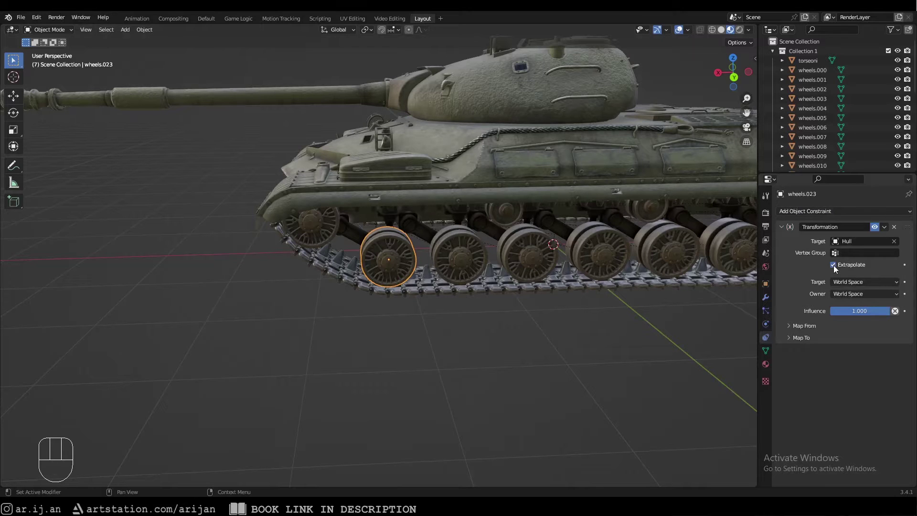
left_click(844, 291)
left_click(851, 326)
Step: Configure the wheel's Transformation constraint to map from Location to Rotation
middle_click_drag(578, 268, 726, 271, "shift")
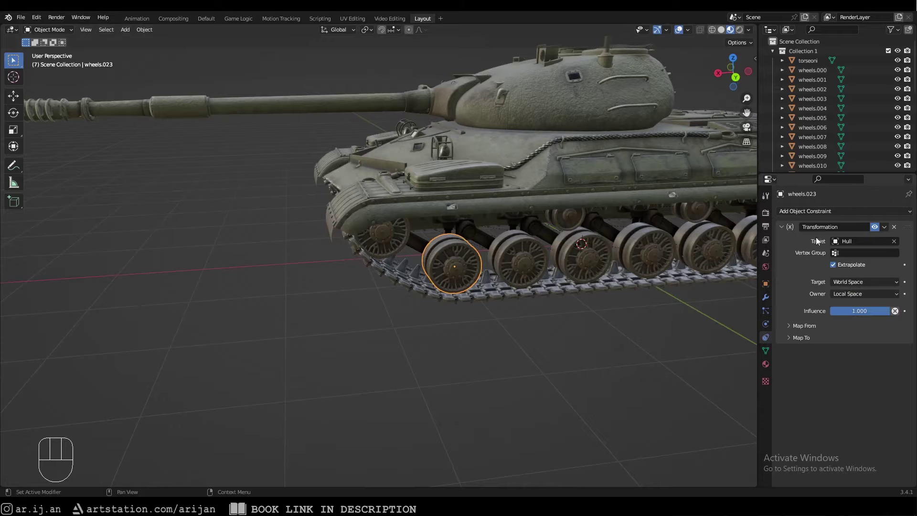
middle_click_drag(482, 219, 464, 227, "shift")
middle_click_drag(571, 250, 535, 246, "shift")
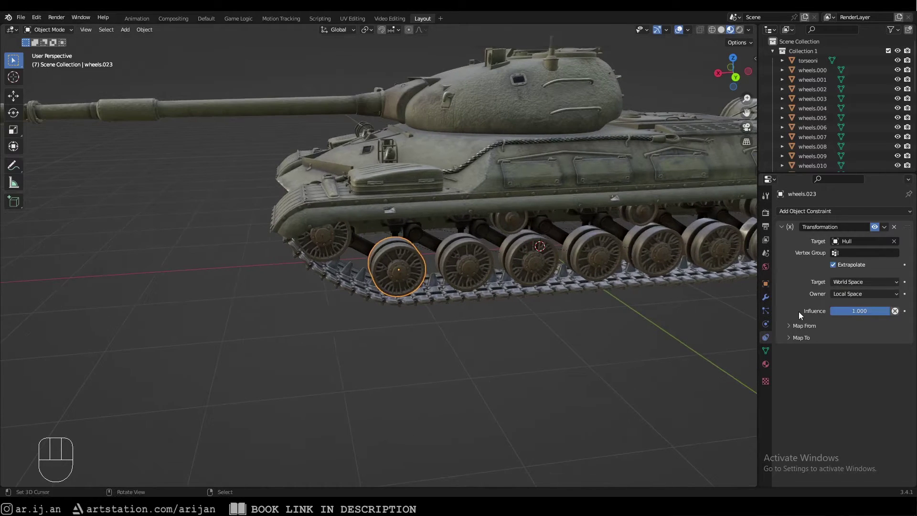
left_click(811, 326)
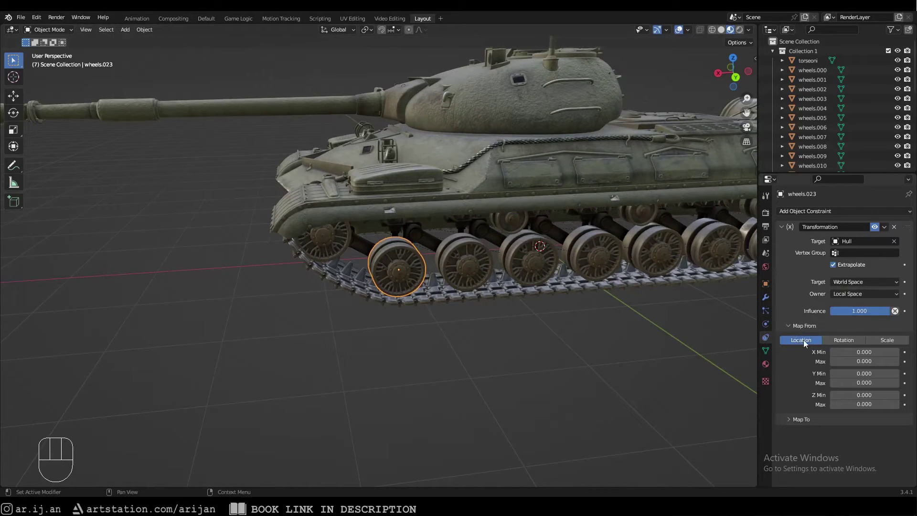
left_click(802, 419)
left_click(839, 433)
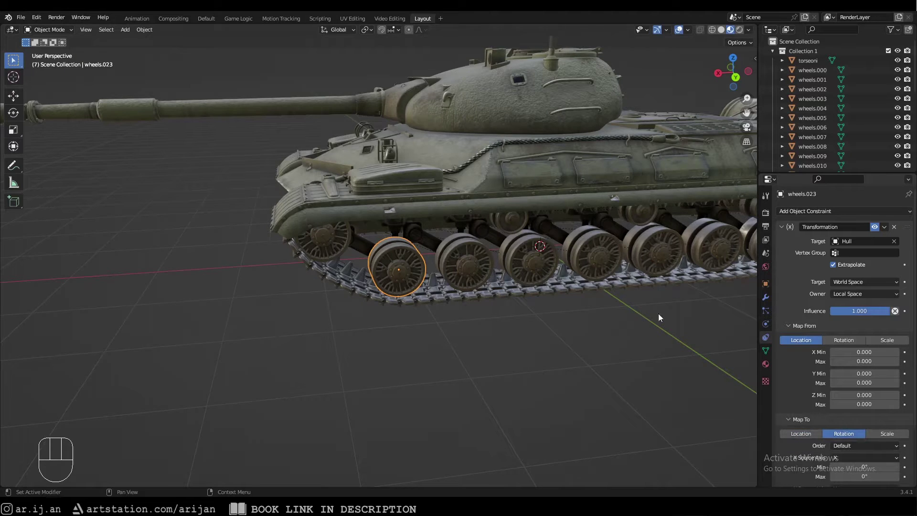
Step: Try moving the hull along its driving direction to identify the travel axis, and cancel the move
scroll(488, 220, "down", 2)
key("a")
key("a")
right_click(417, 191)
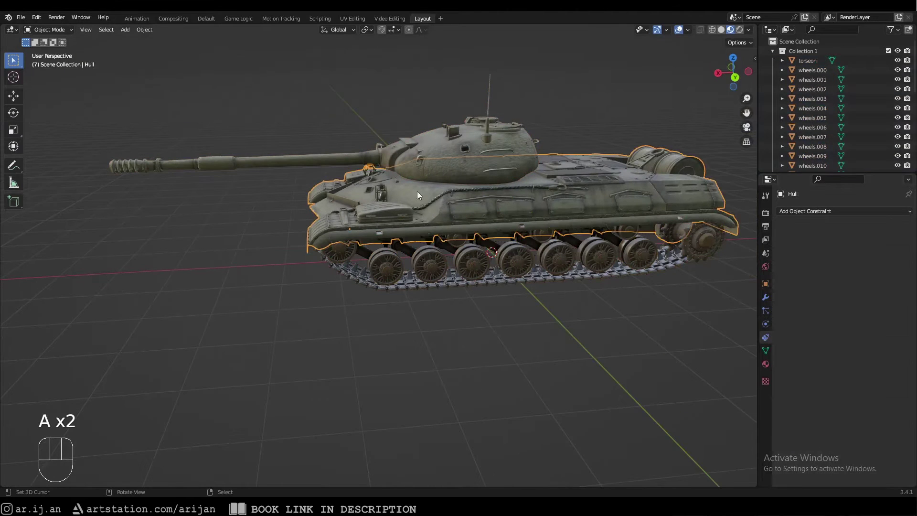
key("g")
middle_click(460, 207)
right_click(390, 215)
scroll(442, 263, "up", 1)
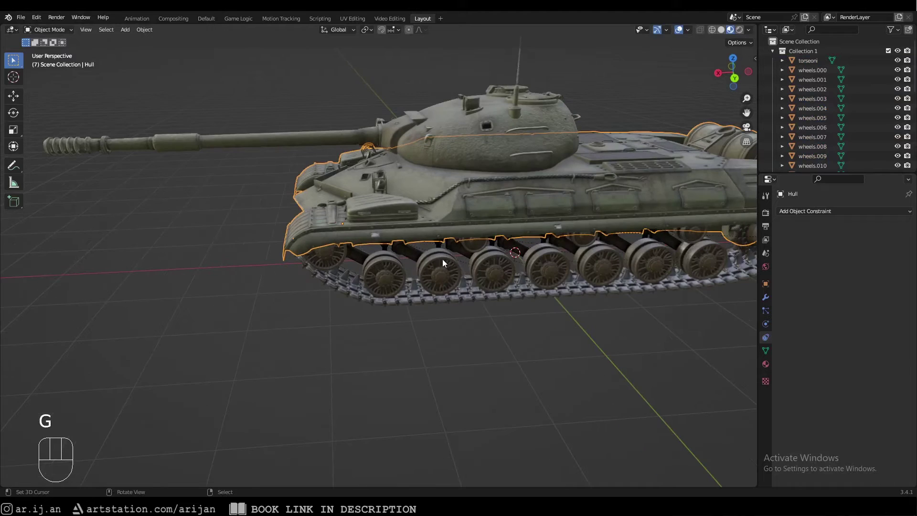
Step: Snap the 3D cursor to the constrained front road wheel
right_click(390, 269)
middle_click_drag(391, 265, 437, 202)
key("shift+s")
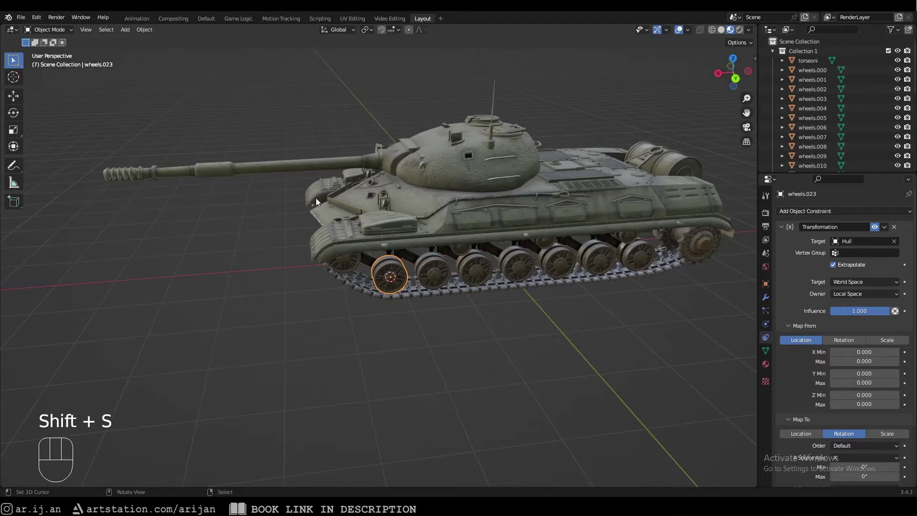
middle_click_drag(316, 201, 393, 252)
scroll(381, 254, "up", 3)
Step: Set the constraint's Map From location range on X to a minimum of -1 and a maximum of 1
scroll(469, 214, "down", 2)
scroll(796, 303, "down", 2)
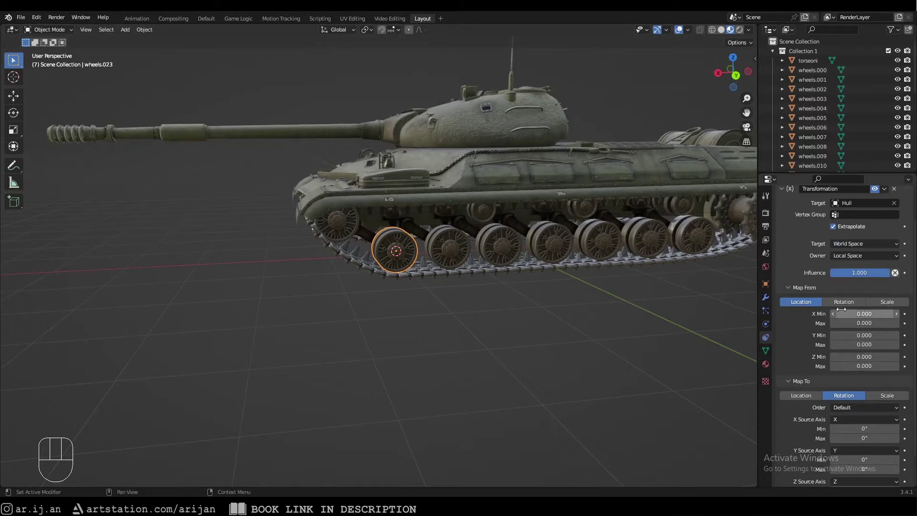
left_click(860, 314)
type("-1")
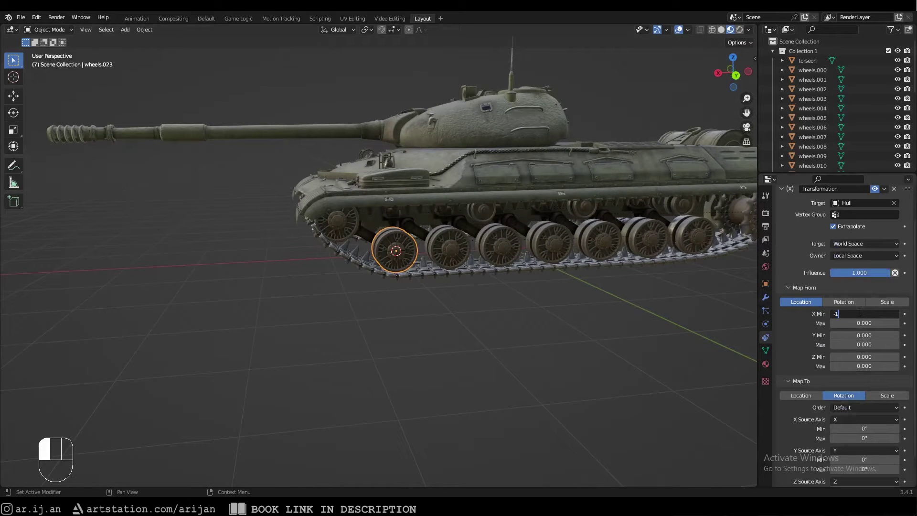
key("Tab")
type("1")
key("Return")
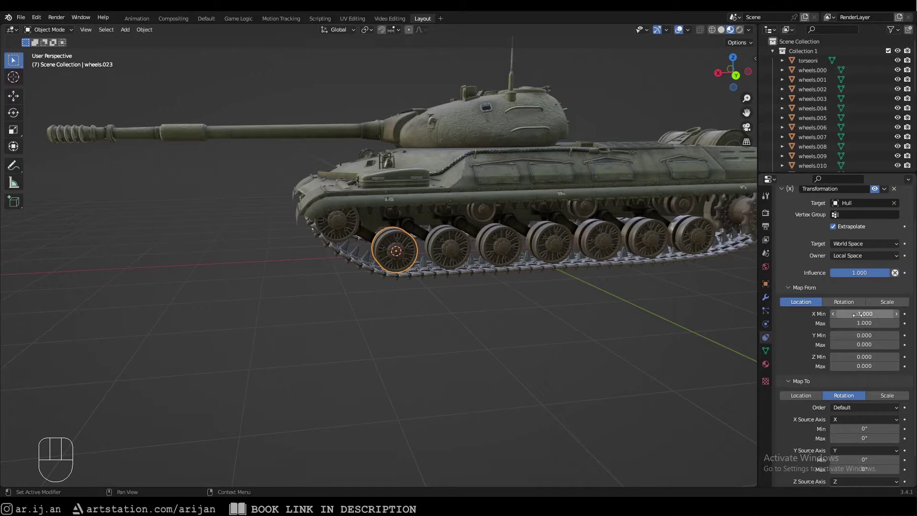
Step: Try rotating the front road wheel about the global Y axis to check its rolling axis
scroll(857, 307, "down", 1)
middle_click_drag(629, 205, 619, 208)
scroll(868, 293, "down", 1)
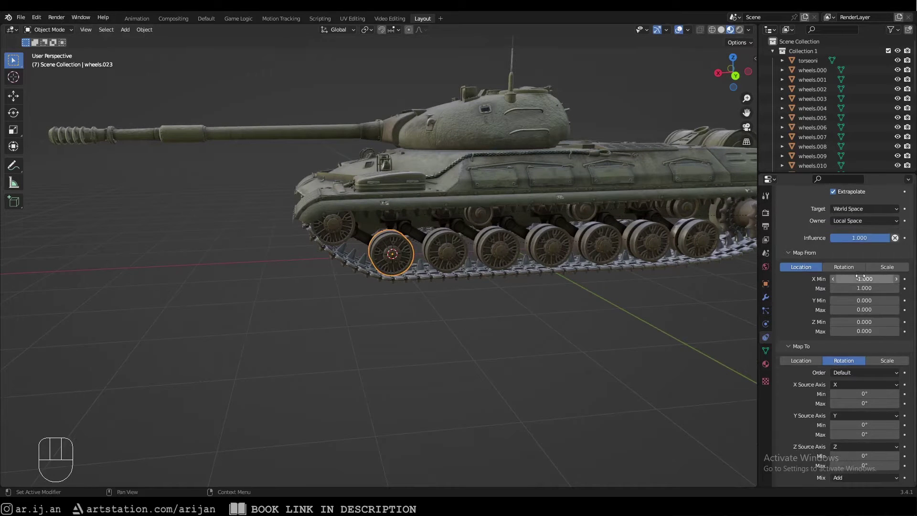
double_click(859, 279)
left_click(787, 300)
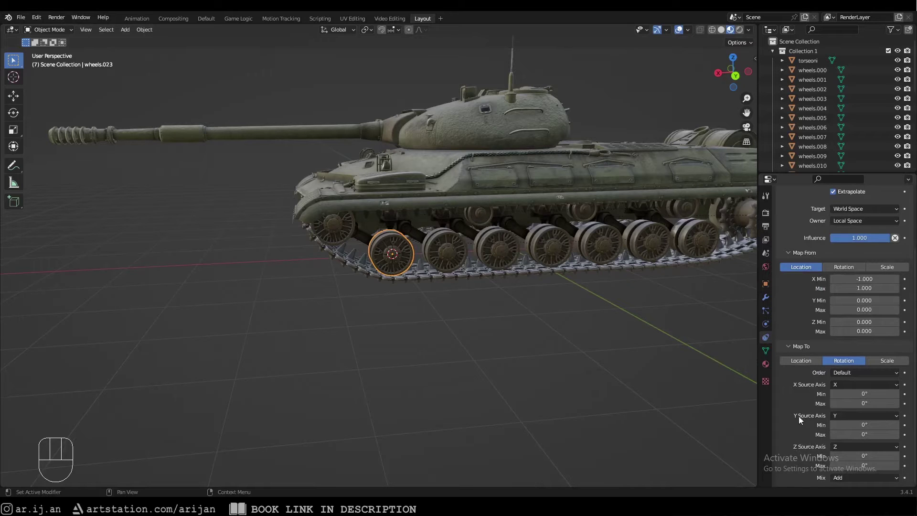
middle_click_drag(515, 307, 506, 314)
key("r")
key("y")
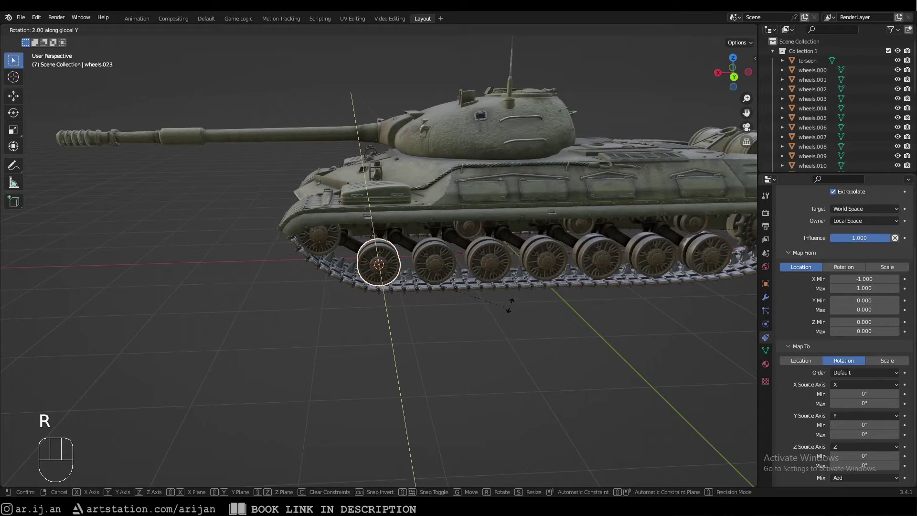
left_click(540, 284)
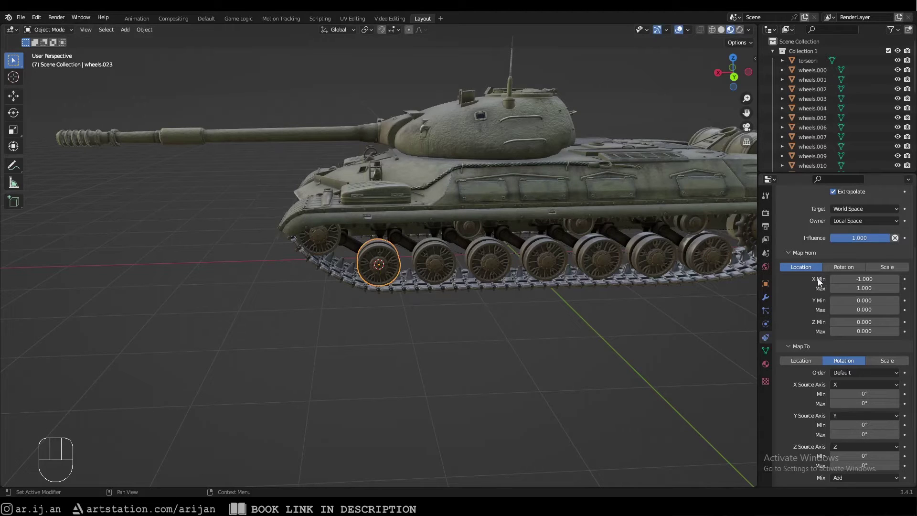
Step: Set the Map To rotation's Y source axis to X, with a minimum of -180° and a maximum of 180°
left_click(842, 415)
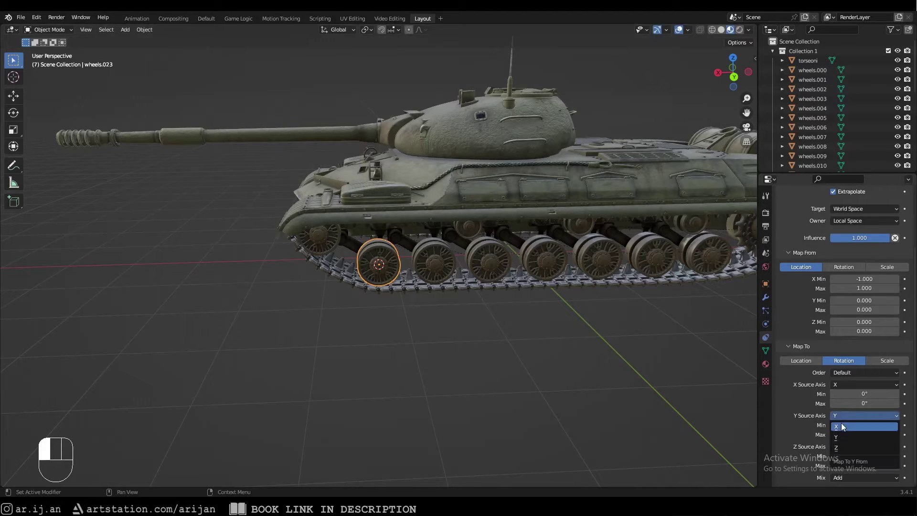
left_click(840, 423)
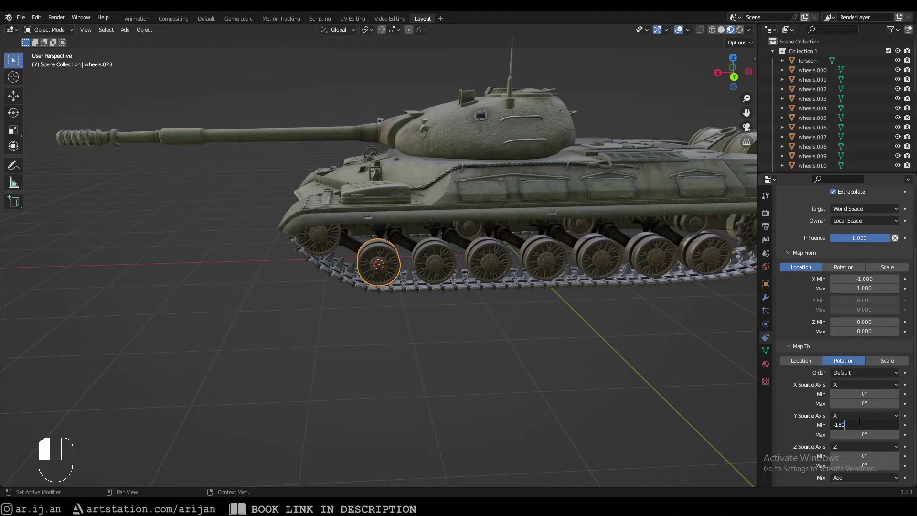
key("Tab")
type("1")
key("Return")
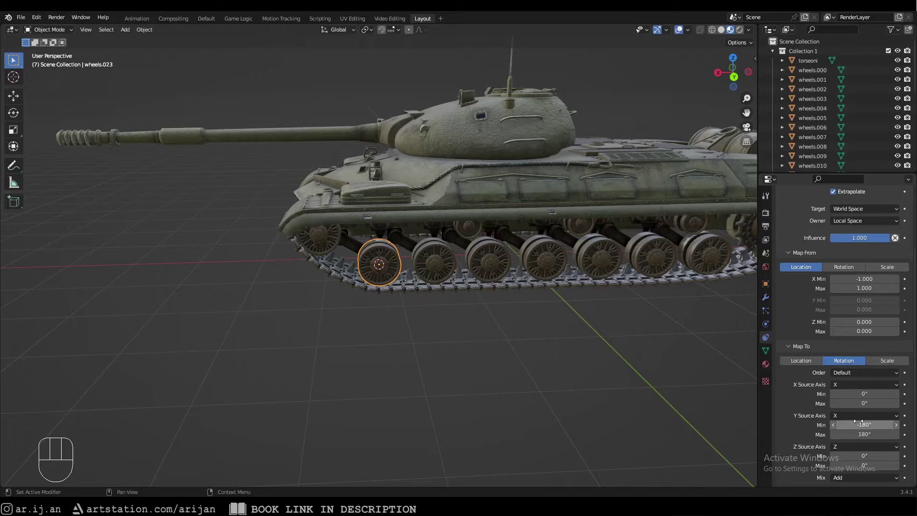
Step: Try sliding the hull along the global X axis to check the front road wheel's rotation
left_click(495, 185)
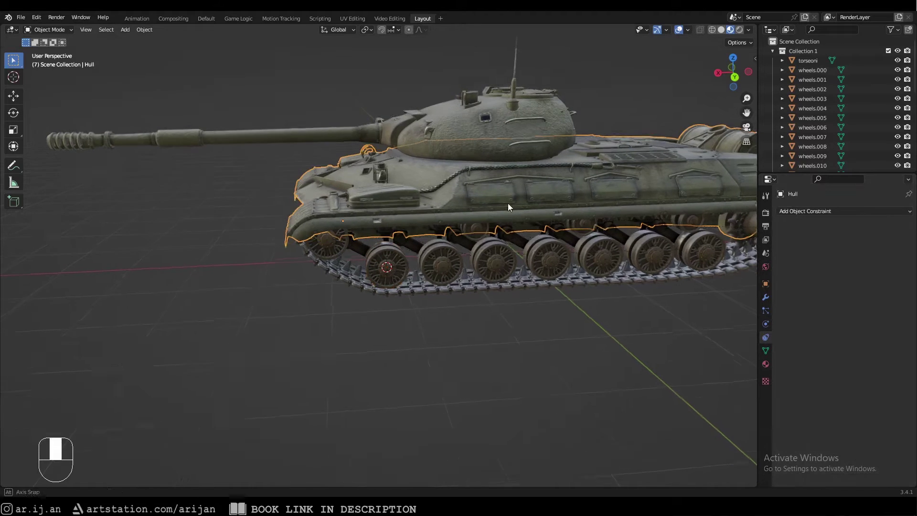
key("g")
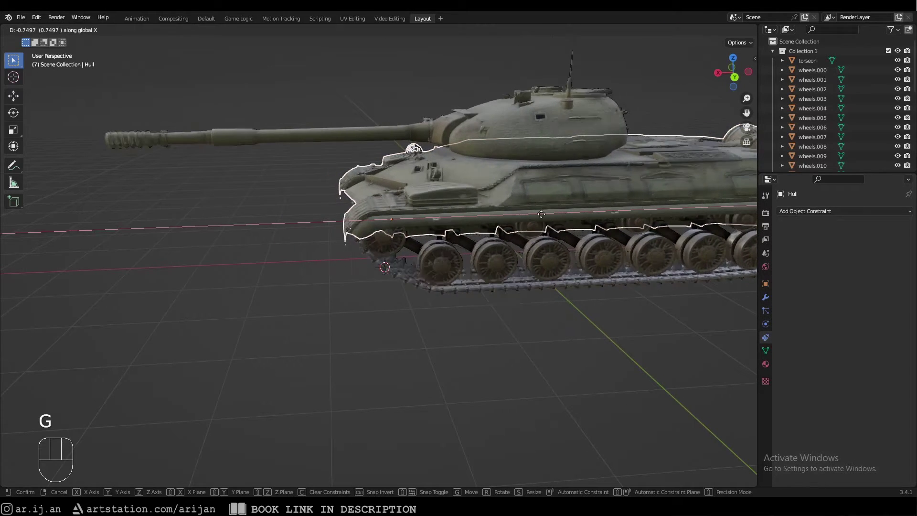
key("Escape")
left_click(385, 269)
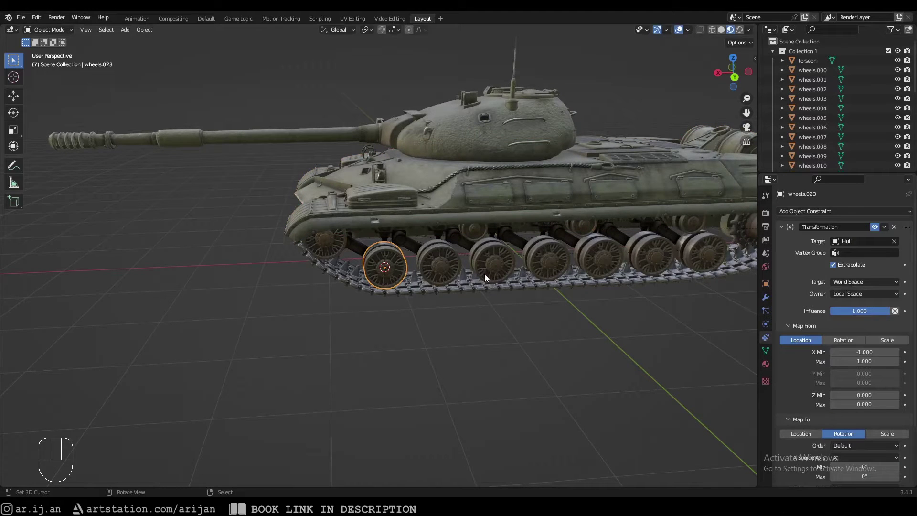
left_click(503, 175)
key("g")
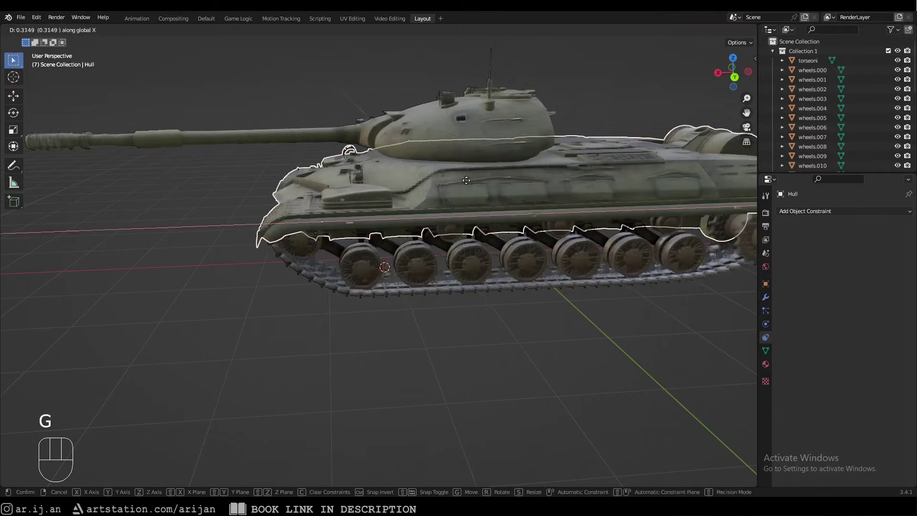
right_click(423, 208)
middle_click_drag(423, 210, 397, 215)
key("g")
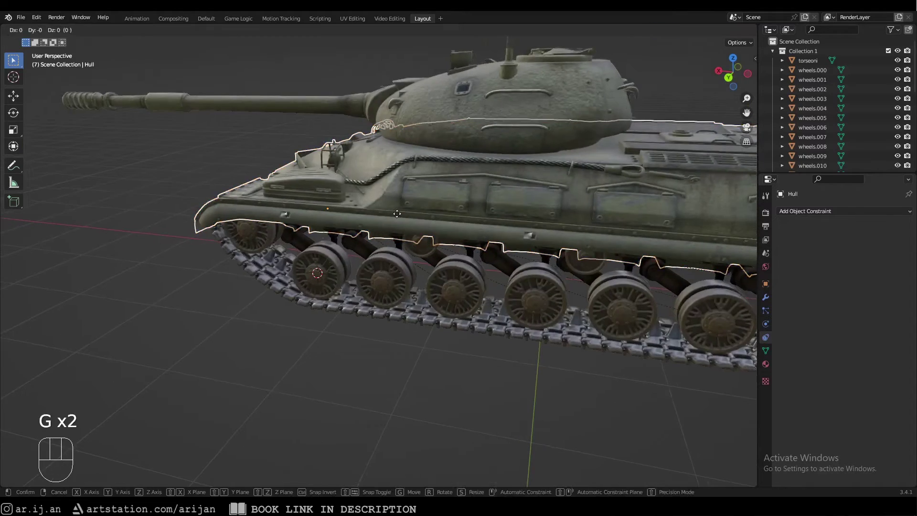
right_click(320, 269)
middle_click_drag(447, 299, 447, 281)
left_click(447, 276)
Step: Copy the front road wheel's Transformation constraint to all the other wheels on this side of the tank, and clear the selection
left_click(346, 257)
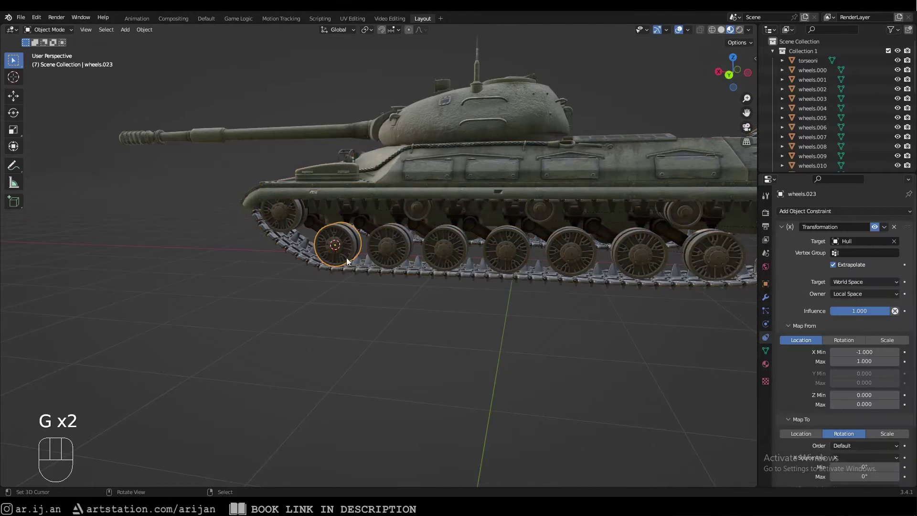
left_click(412, 203)
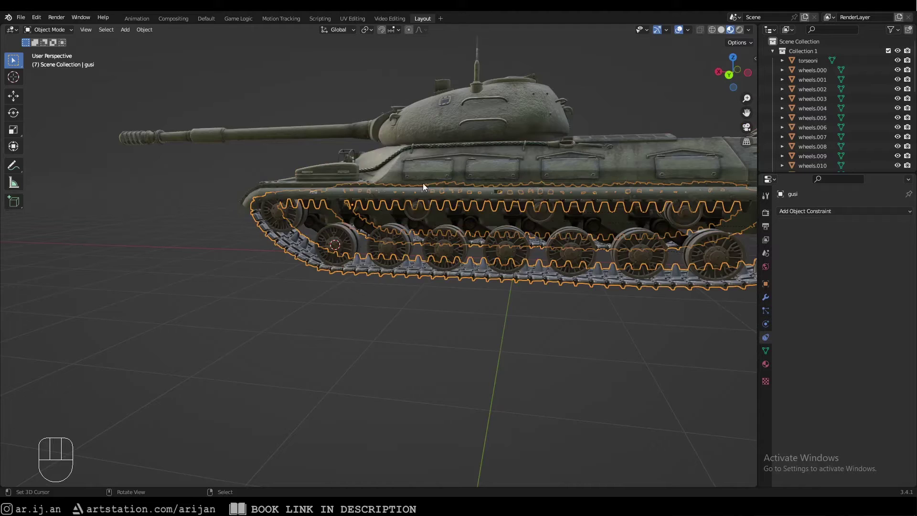
left_click(423, 182)
scroll(448, 216, "up", 3)
scroll(411, 238, "down", 2)
middle_click_drag(411, 238, 357, 190, "shift")
right_click(297, 222)
middle_click_drag(460, 186, 537, 183)
left_click(537, 182, "shift")
left_click(654, 193, "shift")
left_click(574, 225, "shift")
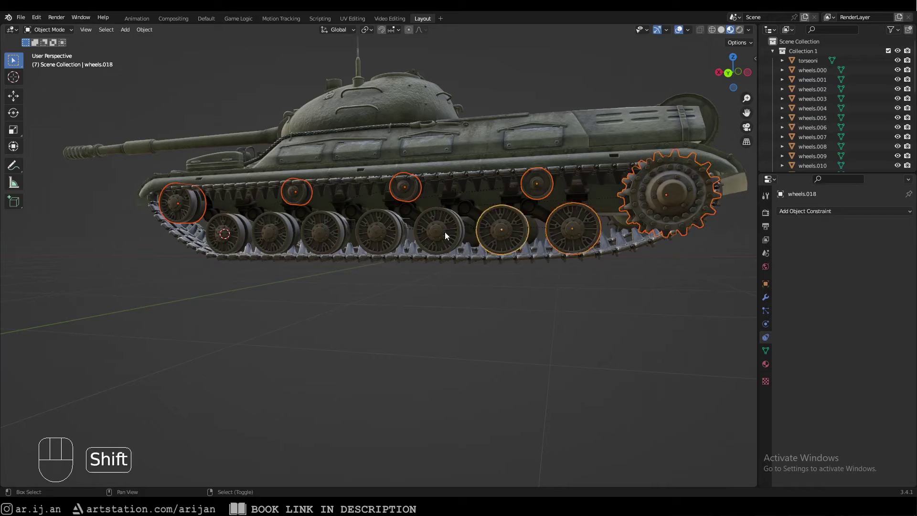
right_click(278, 237, "shift")
mouse_move(278, 237)
middle_mouse_down()
mouse_move(302, 242)
mouse_move(286, 247)
middle_mouse_up()
scroll(292, 240, "up", 1)
scroll(282, 248, "up", 1)
left_click(274, 258, "shift")
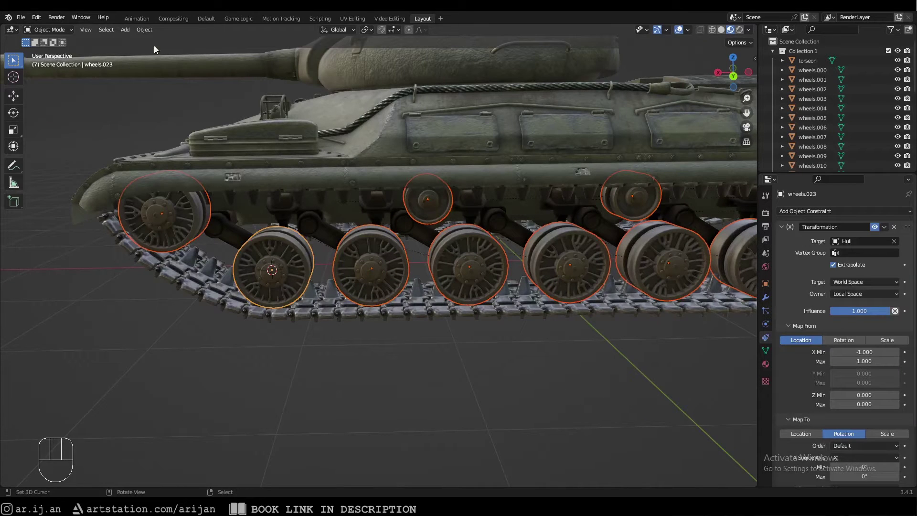
left_click(148, 31)
mouse_move(176, 206)
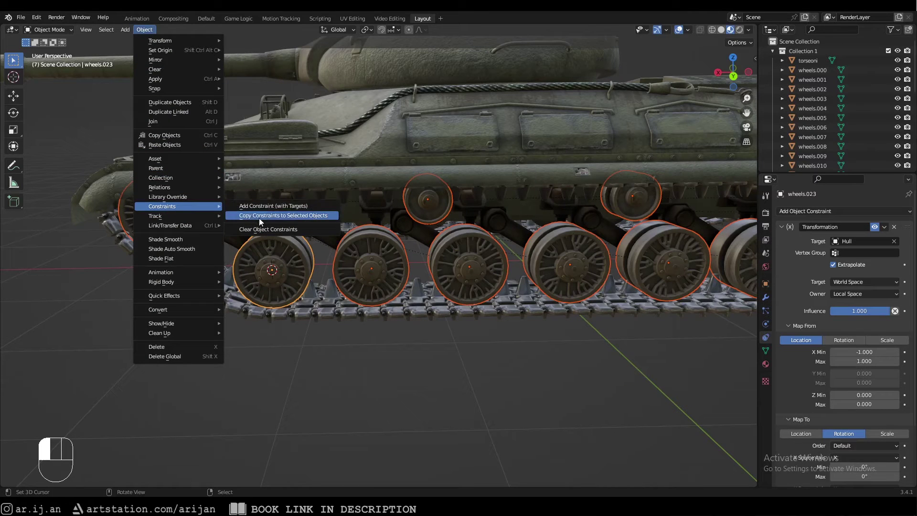
left_click(296, 216)
scroll(309, 251, "down", 4)
key("a")
key("a")
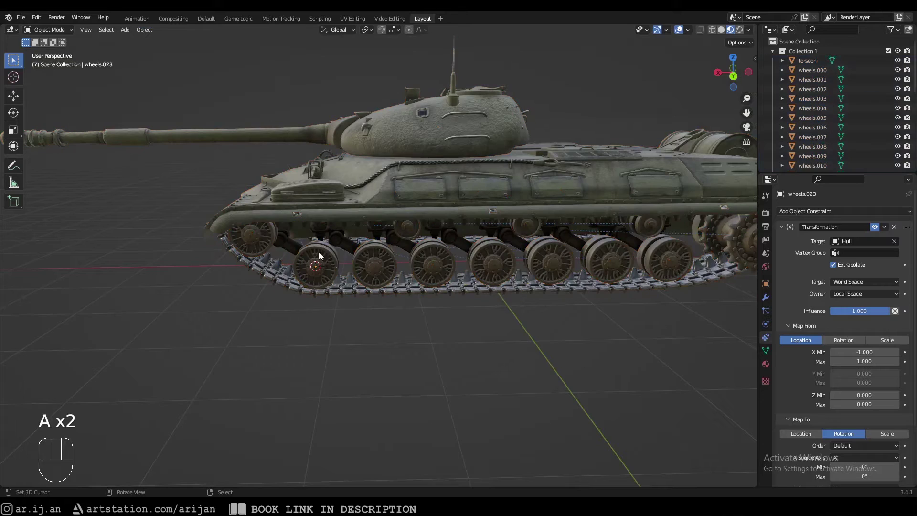
Step: Try moving the hull along the global X axis to check that all the constrained wheels roll
left_click(480, 191)
key("g")
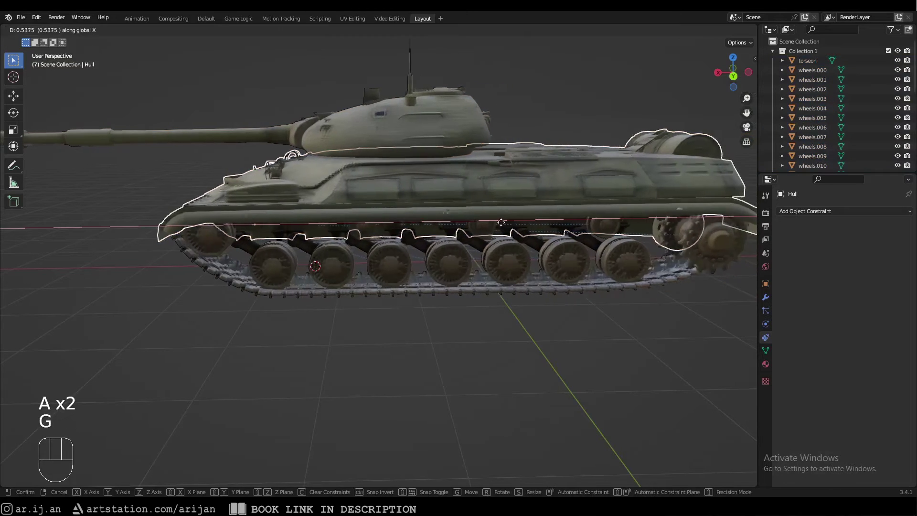
left_click(530, 224)
middle_click_drag(537, 228, 482, 246)
left_click(370, 243)
key("g")
key("g")
left_click(370, 240)
key("a")
key("a")
left_click(443, 210)
key("g")
middle_click_drag(444, 210, 451, 238)
middle_click(507, 229)
right_click(498, 245)
Step: Open the track mesh in Edit Mode with face selection and examine its links in wireframe and textured shading
left_click(440, 287)
middle_click_drag(441, 287, 379, 242)
key("Tab")
key("z")
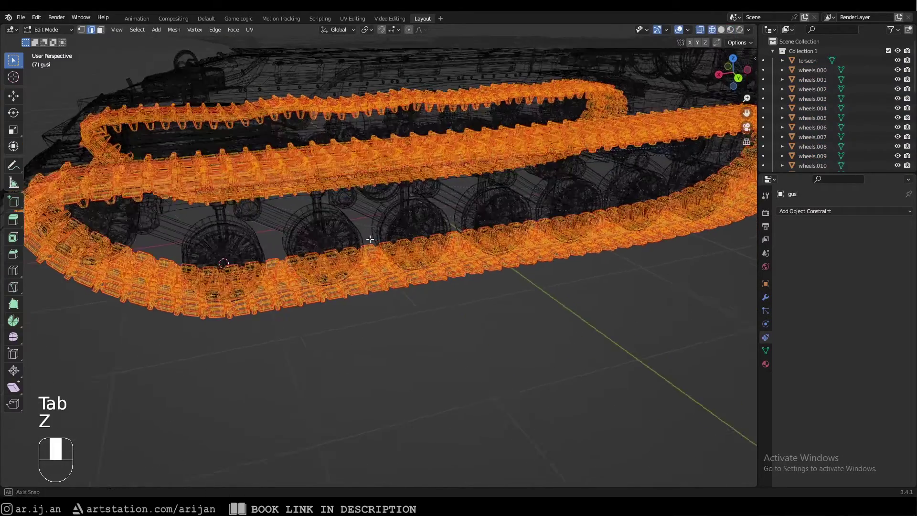
scroll(359, 261, "up", 3)
key("3")
scroll(364, 253, "down", 2)
scroll(382, 256, "up", 2)
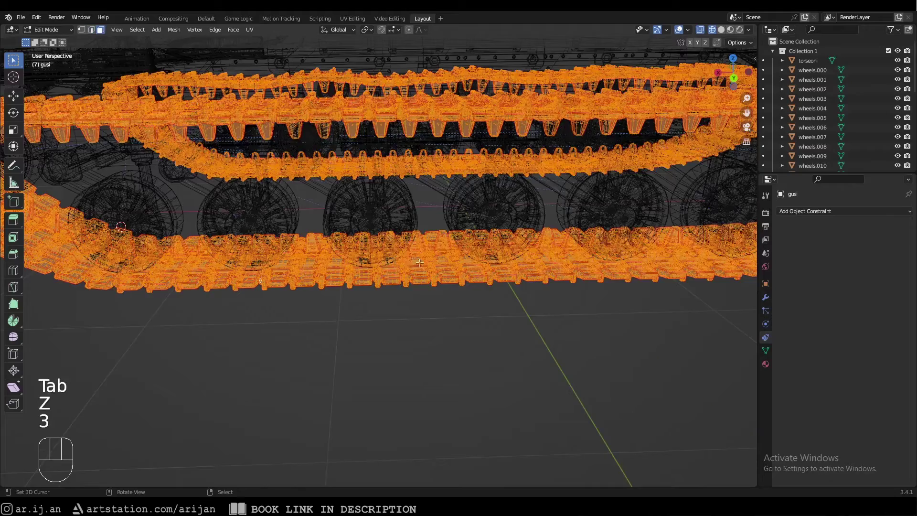
scroll(420, 263, "up", 4)
middle_click_drag(420, 219, 425, 216)
key("z")
scroll(424, 243, "down", 5)
scroll(377, 272, "up", 5)
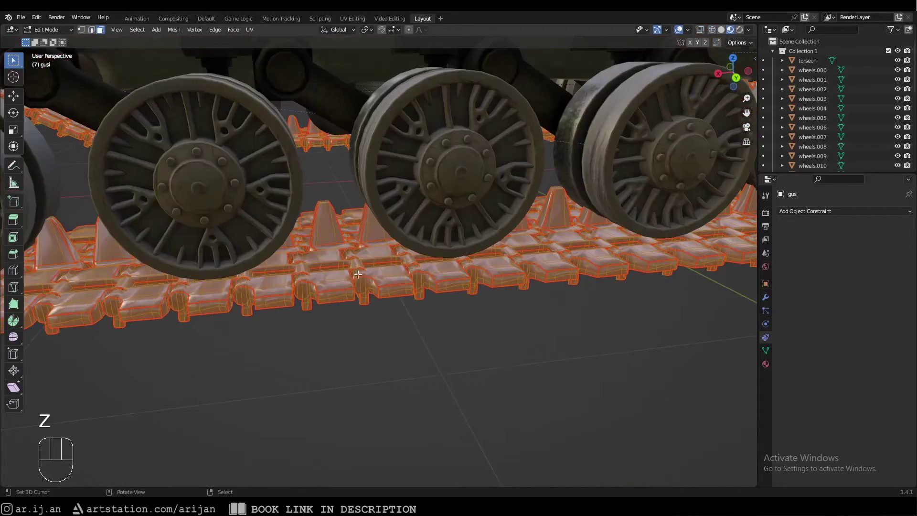
scroll(392, 266, "down", 4)
scroll(400, 269, "up", 3)
key("z")
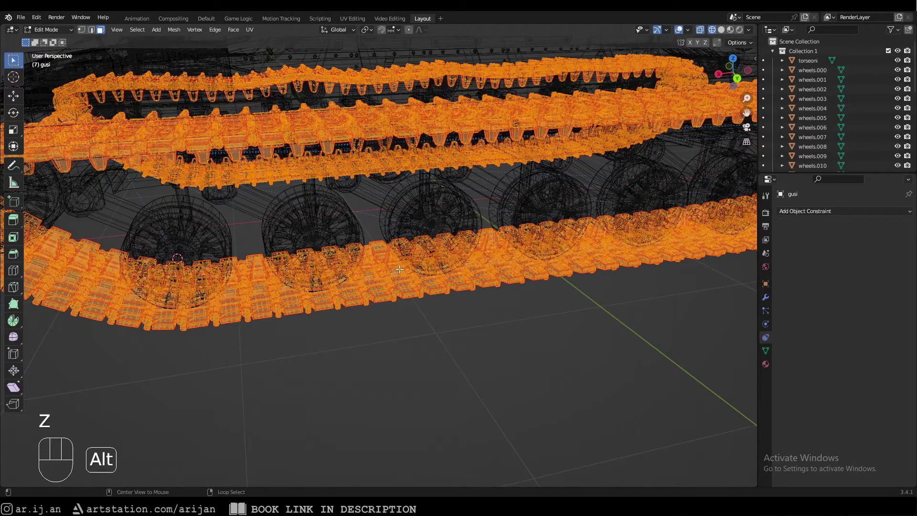
Step: Reveal any hidden track geometry and clear the marked seams from the whole track mesh
key("alt+h")
scroll(381, 266, "up", 5)
key("z")
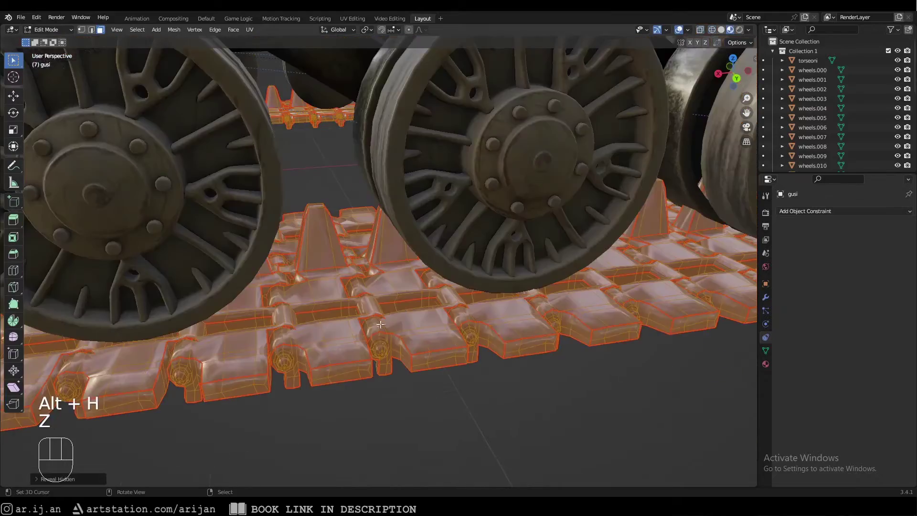
middle_click_drag(376, 342, 386, 316)
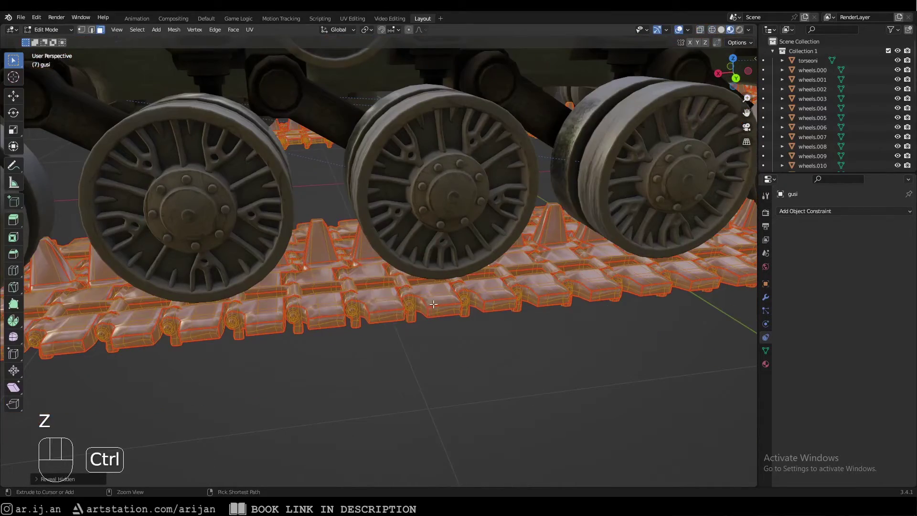
key("ctrl+e")
left_click(414, 420)
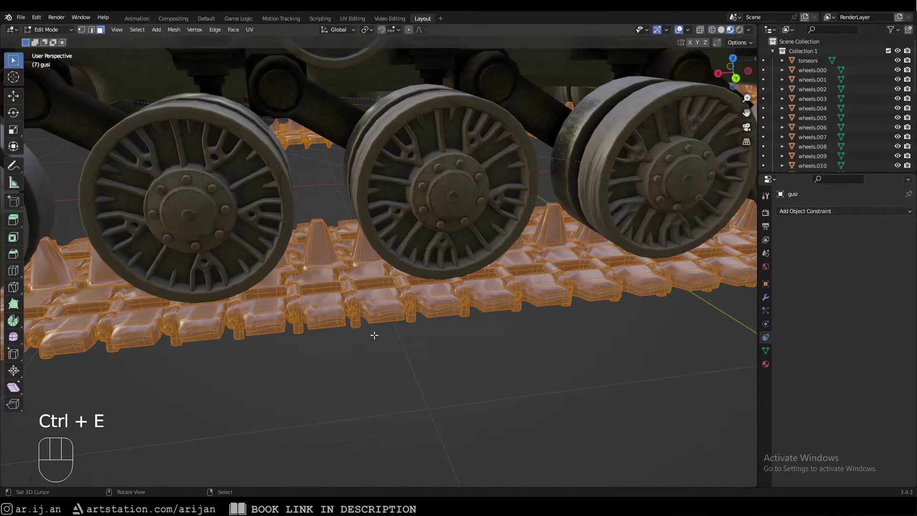
Step: Delete all track geometry except the single complete link between the second and third road wheels
key("3")
key("shift+z")
key("shift+z")
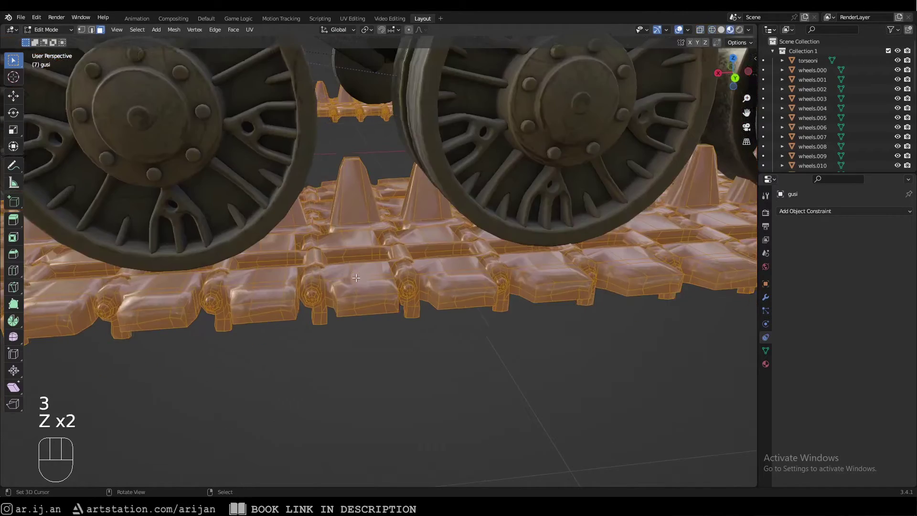
key("3")
key("a")
key("a")
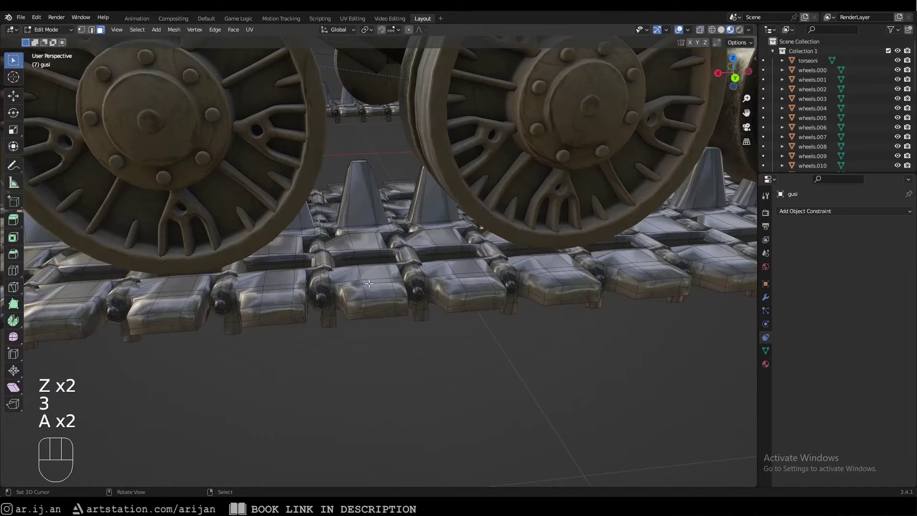
key("l")
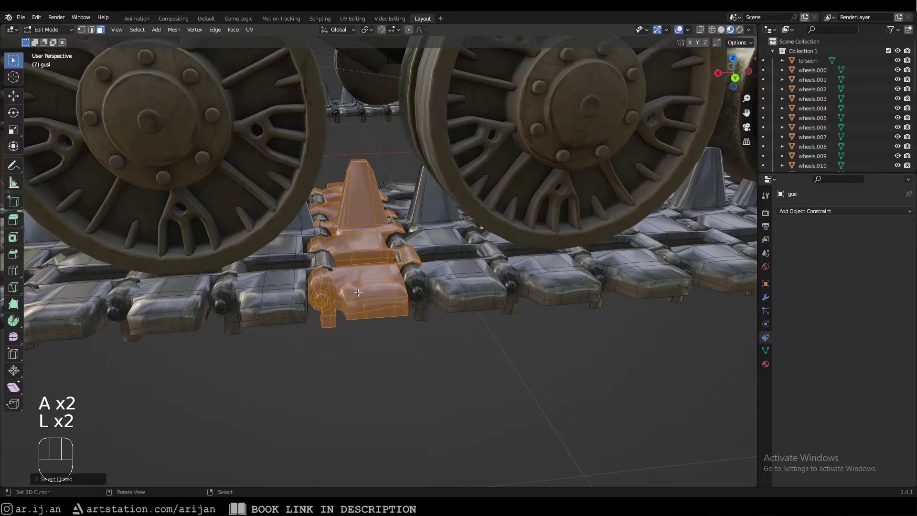
key("ctrl+i")
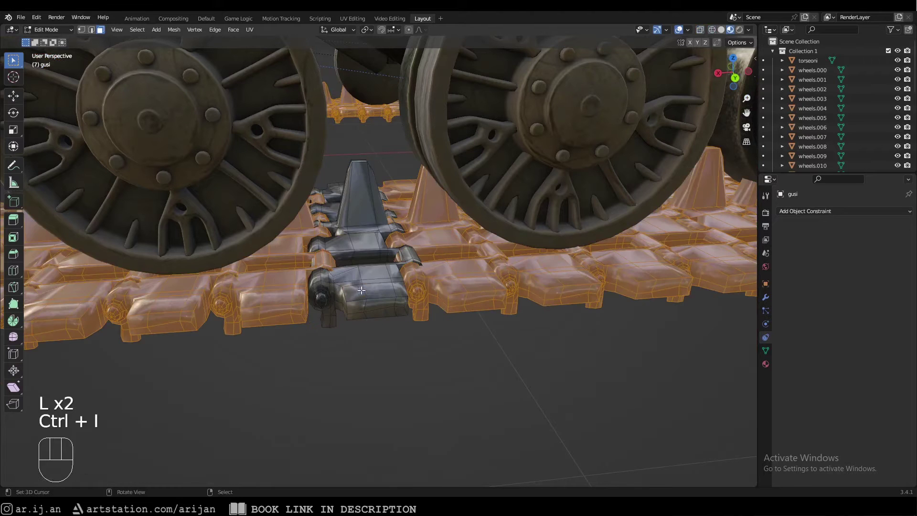
scroll(359, 291, "down", 3)
key("x")
left_click(397, 256)
scroll(377, 244, "down", 2)
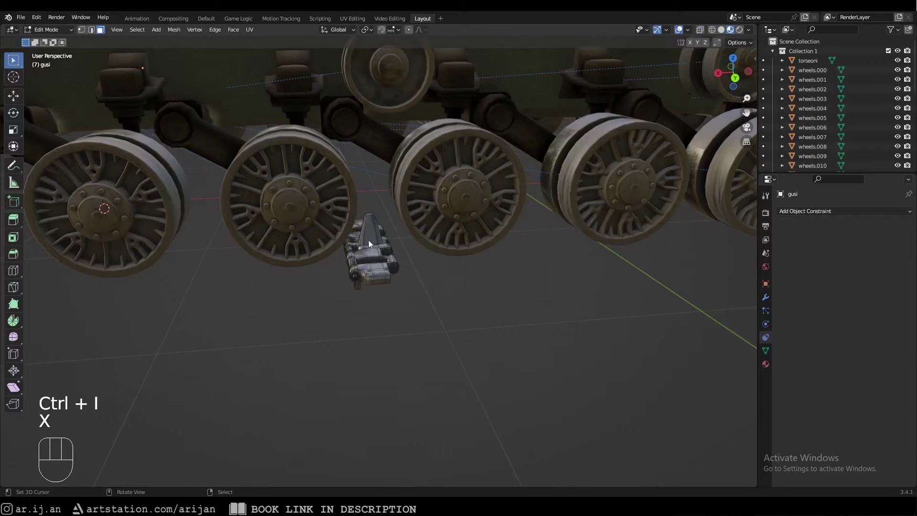
Step: Snap the 3D cursor to the centre of the remaining track link's geometry
key("Tab")
key("shift+z")
key("a")
scroll(390, 259, "down", 3)
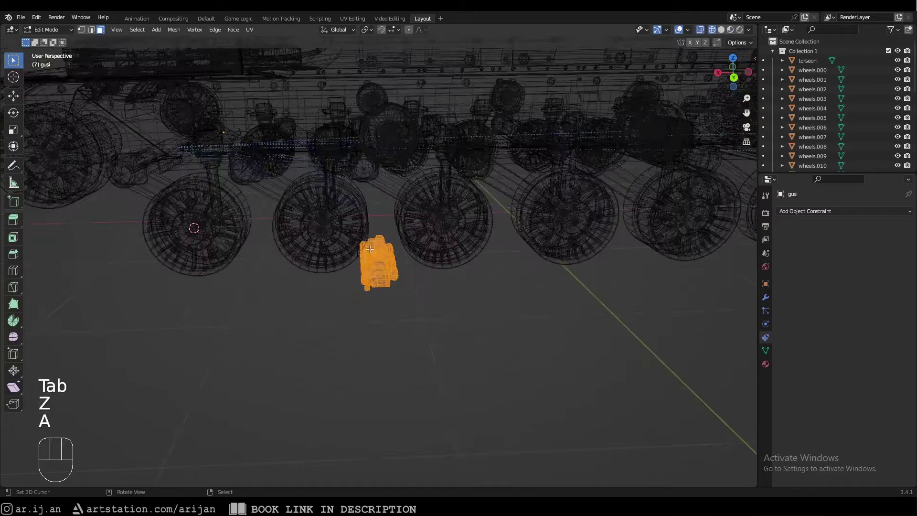
scroll(390, 259, "up", 3)
key("shift+s")
left_click(377, 264)
middle_click_drag(377, 263, 235, 77)
Step: Set the track link's origin to the 3D cursor and try moving the link
key("Tab")
left_click(149, 30)
mouse_move(162, 50)
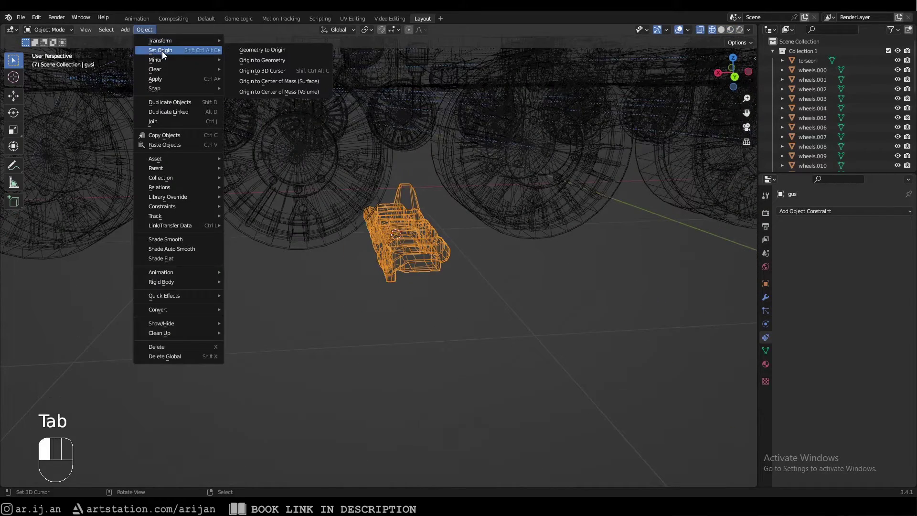
left_click(268, 70)
middle_click_drag(269, 72, 174, 57)
key("a")
key("a")
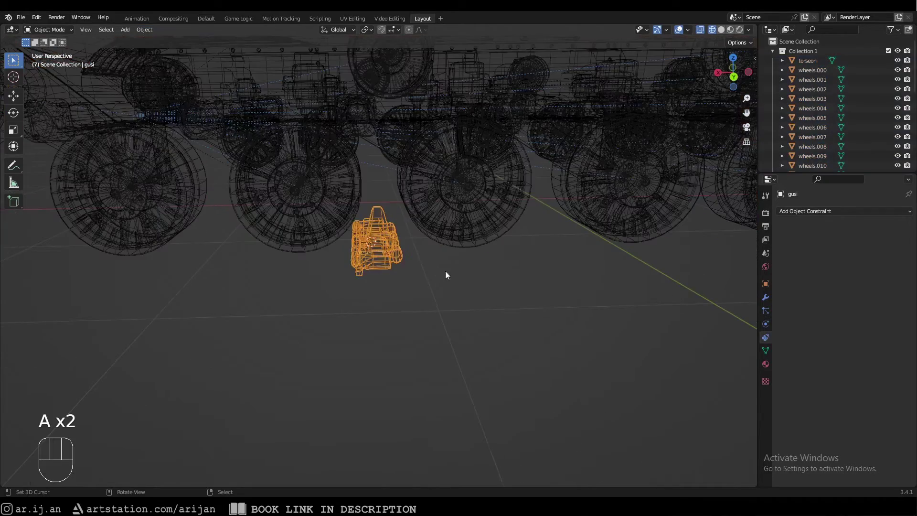
mouse_move(446, 271)
middle_mouse_down()
mouse_move(448, 280)
mouse_move(411, 254)
mouse_move(516, 245)
middle_mouse_up()
key("g")
right_click(430, 251)
Step: Add an Array modifier to the track link with a relative offset factor of 0.79 on X
key("z")
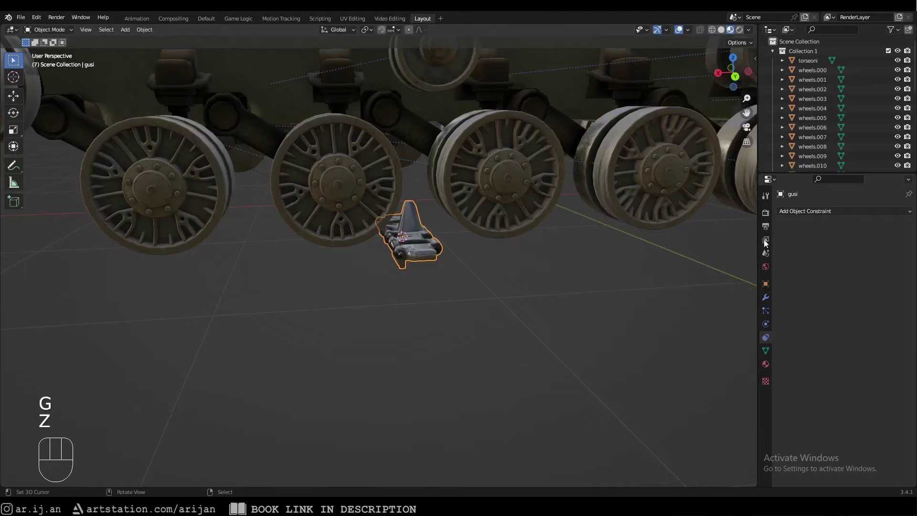
left_click(778, 212)
left_click(766, 298)
left_click(813, 211)
left_click(719, 237)
scroll(631, 259, "down", 2)
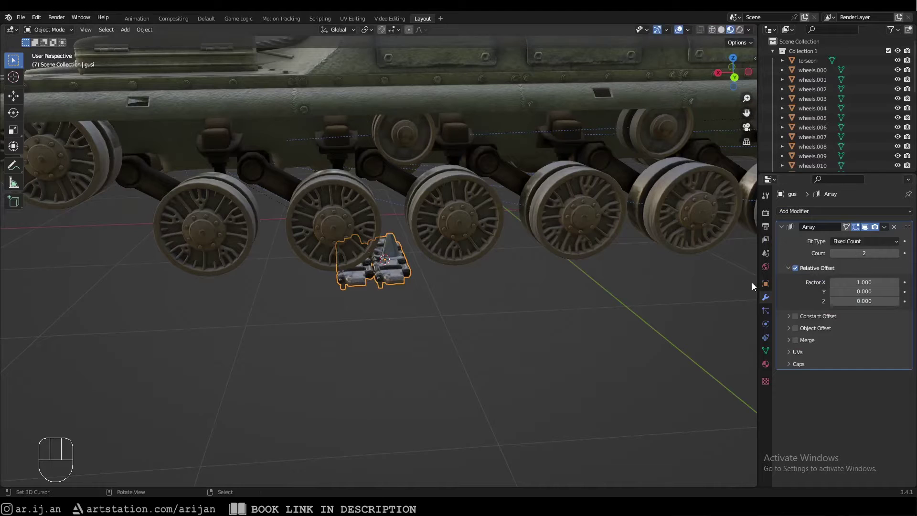
scroll(714, 283, "up", 3)
double_click(855, 283)
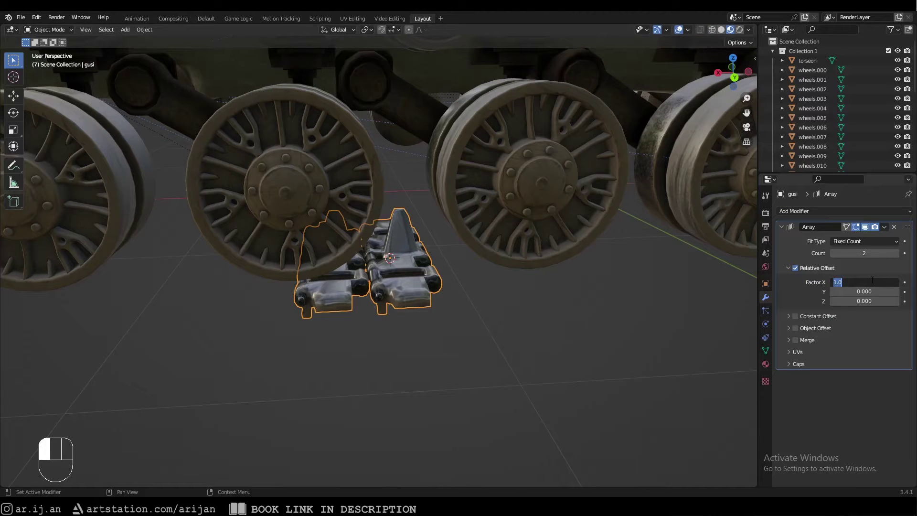
type(".75")
key("Return")
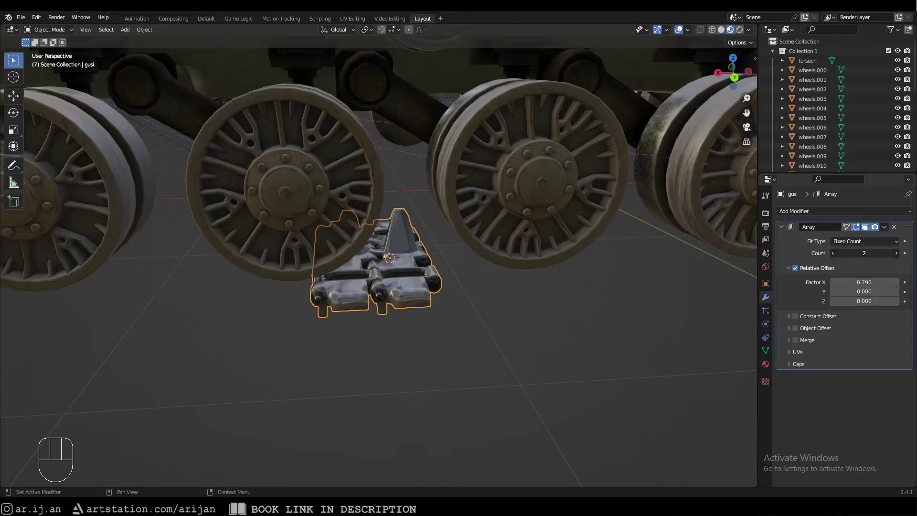
Step: Increase the track link's array count to 27 and clear the selection
left_click_drag(864, 254, 898, 253)
scroll(722, 270, "down", 6)
middle_click_drag(695, 271, 704, 271)
key("a")
key("a")
left_click_drag(864, 253, 884, 254)
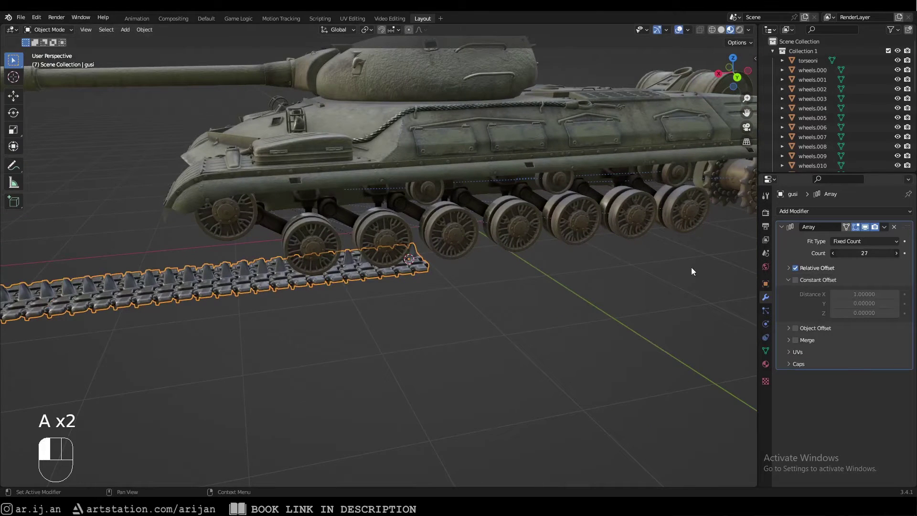
middle_click_drag(448, 285, 462, 240)
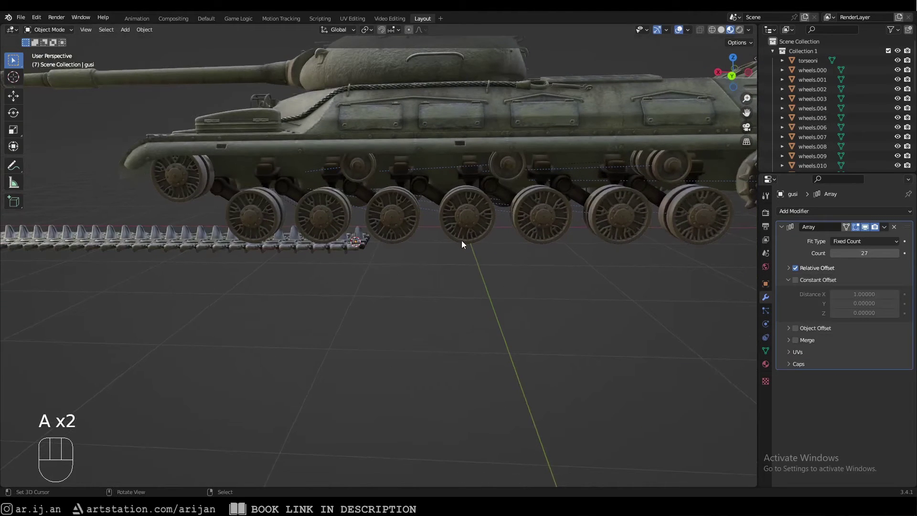
Step: Snap the 3D cursor to the middle road wheel and show it in a back orthographic wireframe view
left_click(461, 240)
key("shift+s")
left_click(470, 294)
key("KP_1")
key("ctrl+KP_1")
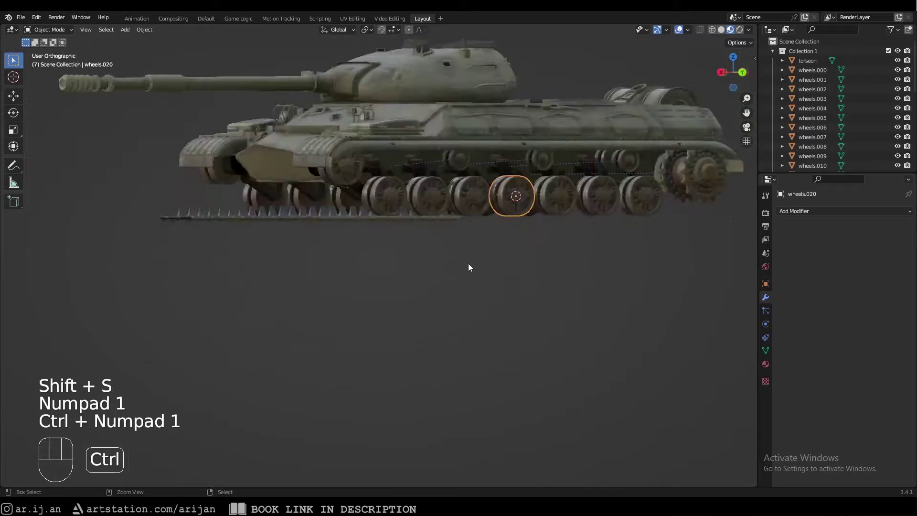
scroll(454, 220, "up", 2)
middle_click_drag(484, 173, 415, 204, "shift")
scroll(416, 204, "up", 1)
key("z")
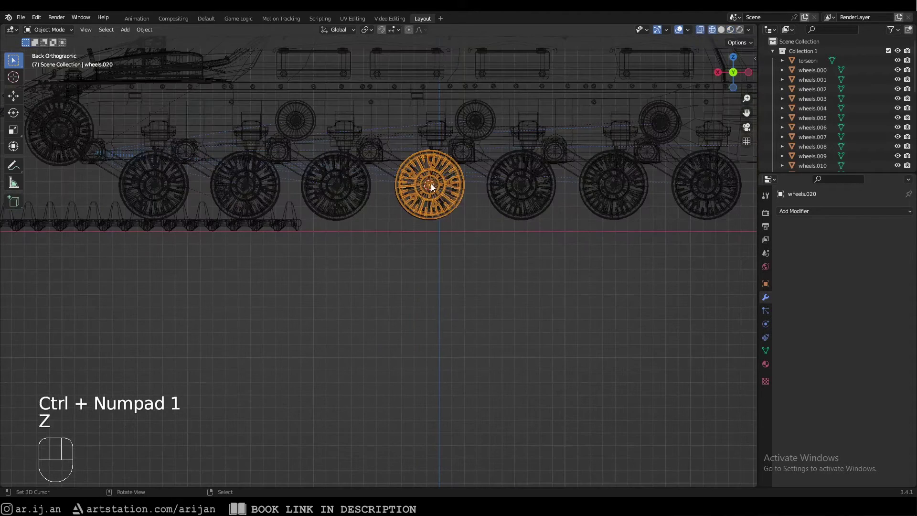
Step: Add a Path curve at the middle road wheel in the back orthographic view
key("z")
mouse_move(433, 234)
middle_mouse_down()
mouse_move(434, 205)
mouse_move(440, 254)
middle_mouse_up()
key("KP_1")
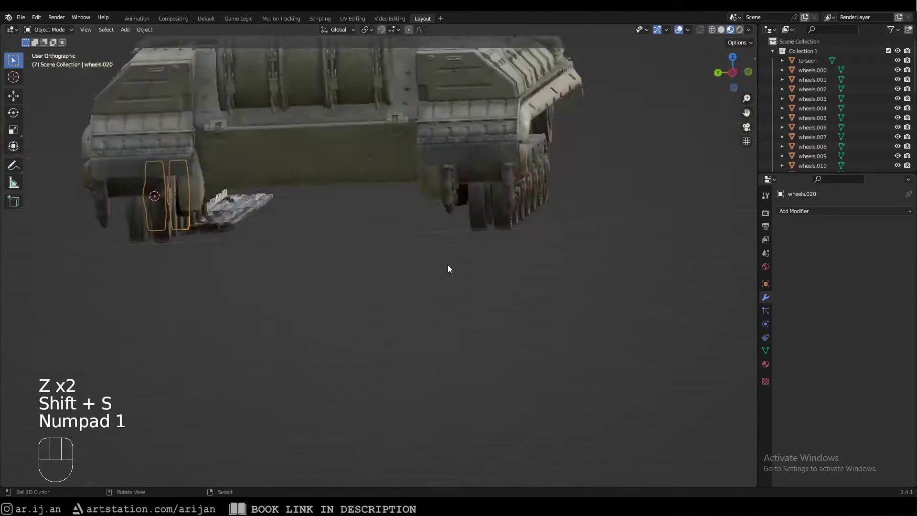
key("ctrl+KP_1")
key("shift+a")
mouse_move(501, 211)
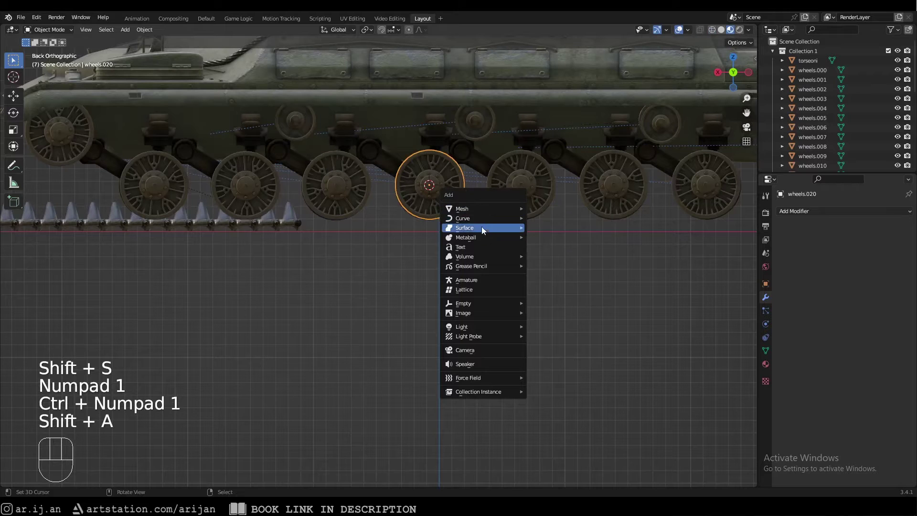
mouse_move(480, 221)
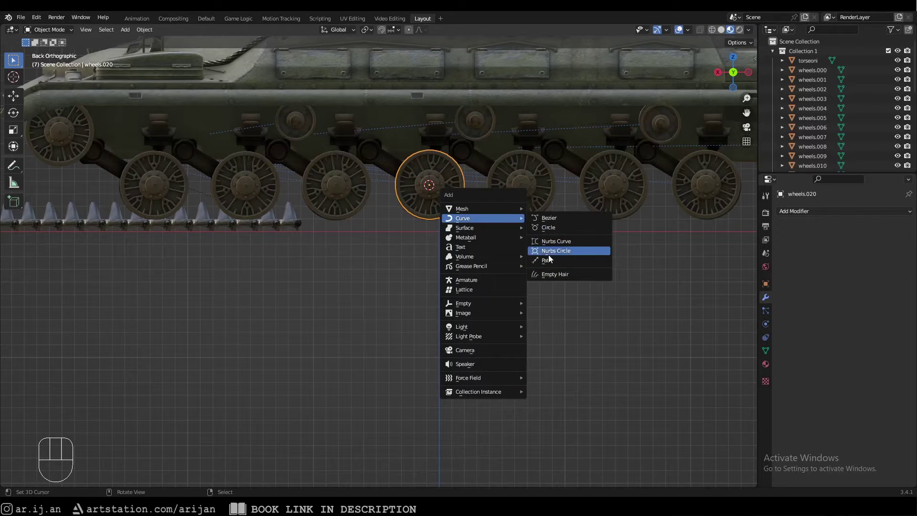
left_click(548, 260)
Step: Lower the path along Z so it lies just beneath the road wheels
key("g")
key("z")
left_click(458, 243)
scroll(454, 239, "up", 1)
middle_click_drag(445, 217, 446, 238, "shift")
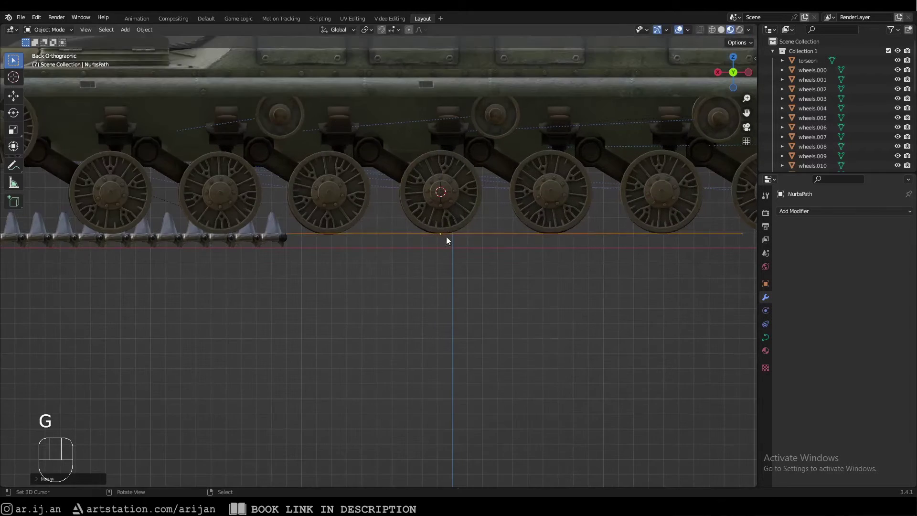
key("g")
middle_click(440, 225)
left_click(442, 242)
Step: In Edit Mode, slide the path's second control point along X until it sits close to the front end point
key("Tab")
key("z")
scroll(335, 234, "up", 1)
middle_click_drag(335, 234, 413, 258, "shift")
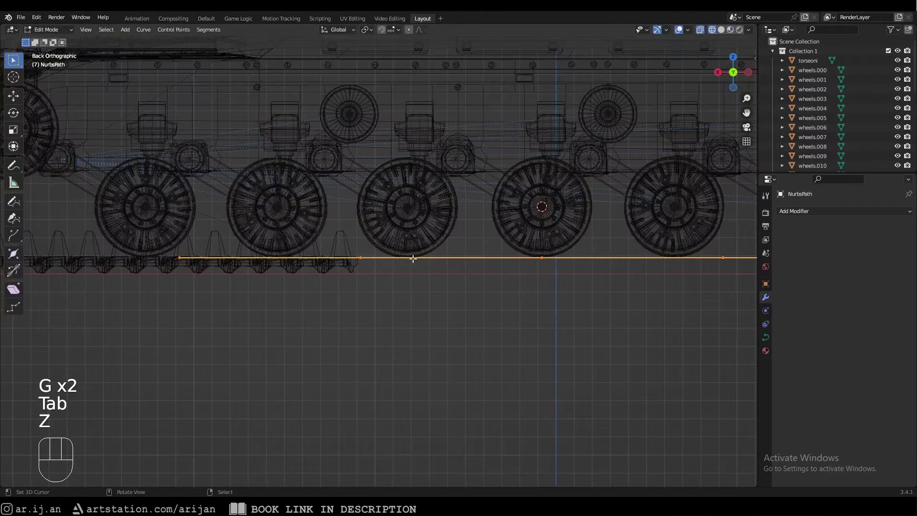
key("a")
key("b")
left_click_drag(281, 245, 397, 294)
middle_click_drag(397, 295, 469, 304, "shift")
key("g")
middle_click(430, 300)
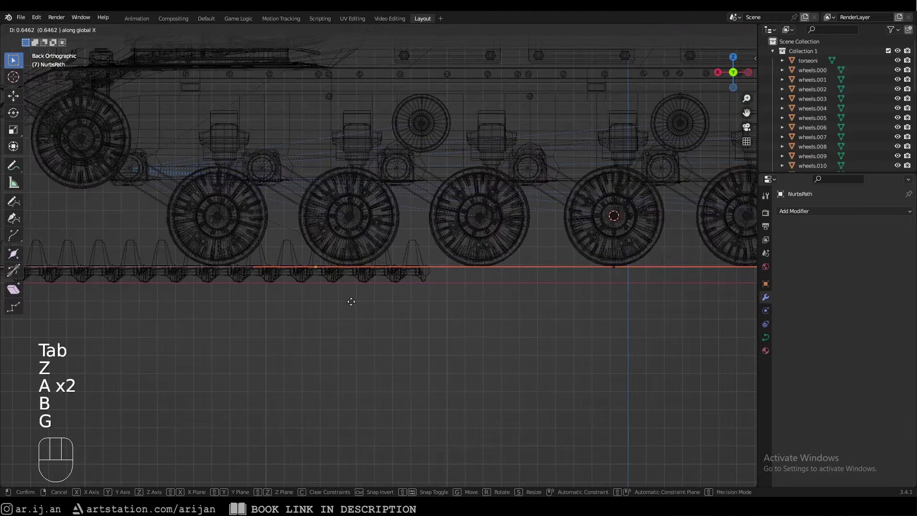
left_click(316, 301)
Step: Move the path's two front control points along X so the end sits beneath the frontmost road wheel
middle_click_drag(257, 280, 399, 286, "shift")
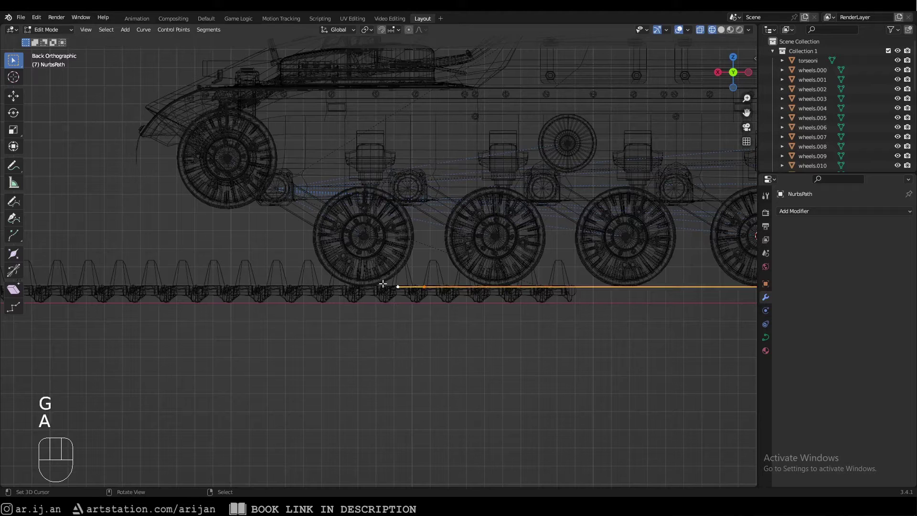
key("a")
key("b")
left_click_drag(380, 281, 458, 310)
key("g")
middle_click(433, 305)
left_click(421, 302)
middle_click_drag(408, 298, 445, 300, "shift")
scroll(446, 297, "up", 2)
key("a")
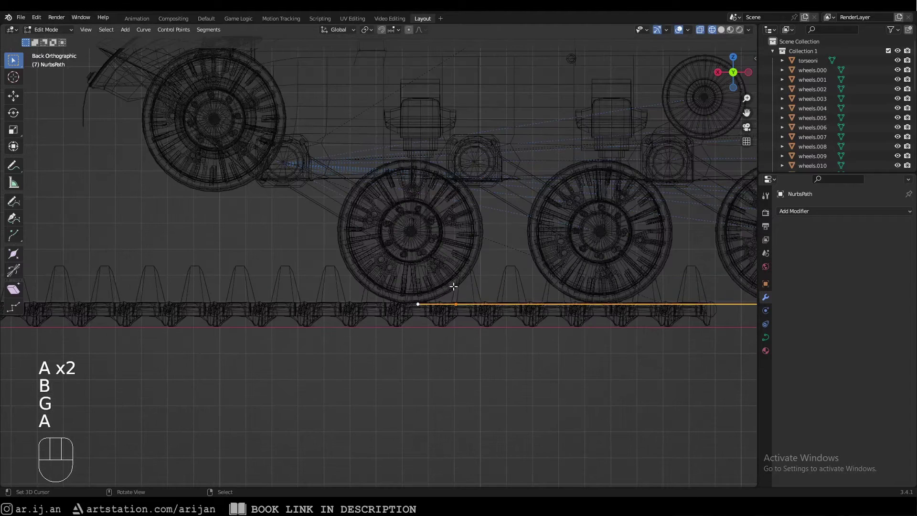
Step: Nudge the whole path slightly lower in Object Mode and resume editing its control points
key("Tab")
key("g")
left_click(452, 299, "shift")
key("Tab")
Step: Extrude the path's front end around the first road wheel and up to the raised front wheel
right_click(431, 315)
key("e")
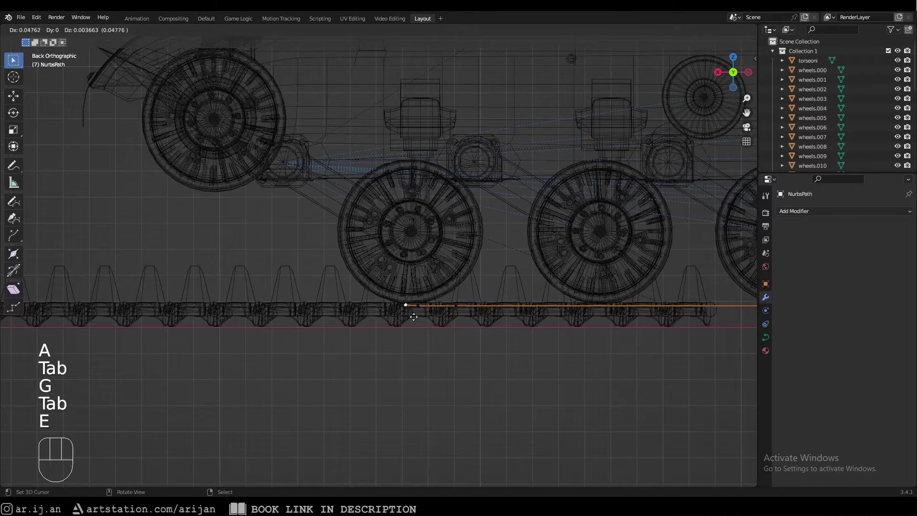
key("e")
key("g")
left_click(382, 308)
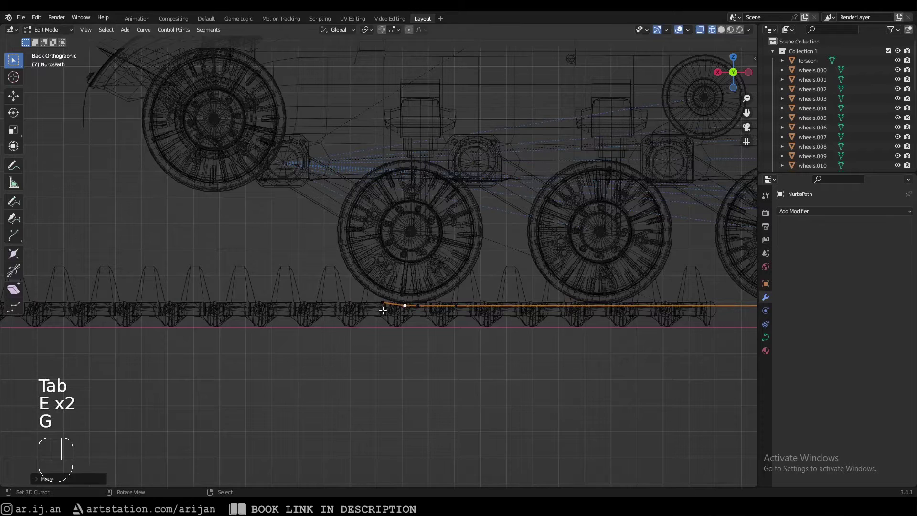
key("e")
key("e")
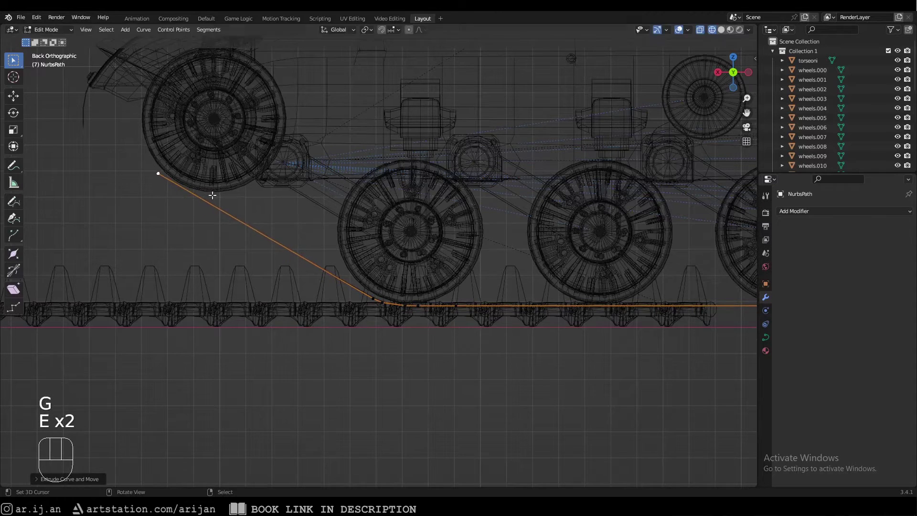
Step: Extrude points around the raised front wheel's lower edge and reposition them to follow the rim
middle_click_drag(212, 196, 382, 289, "shift")
key("g")
key("e")
left_click(380, 282)
key("e")
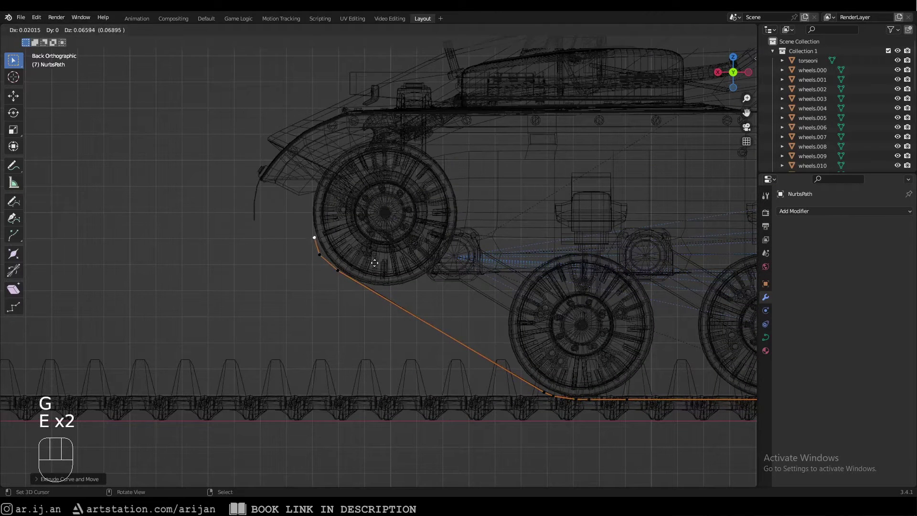
right_click(342, 270)
key("g")
left_click(342, 276)
right_click(322, 255)
key("g")
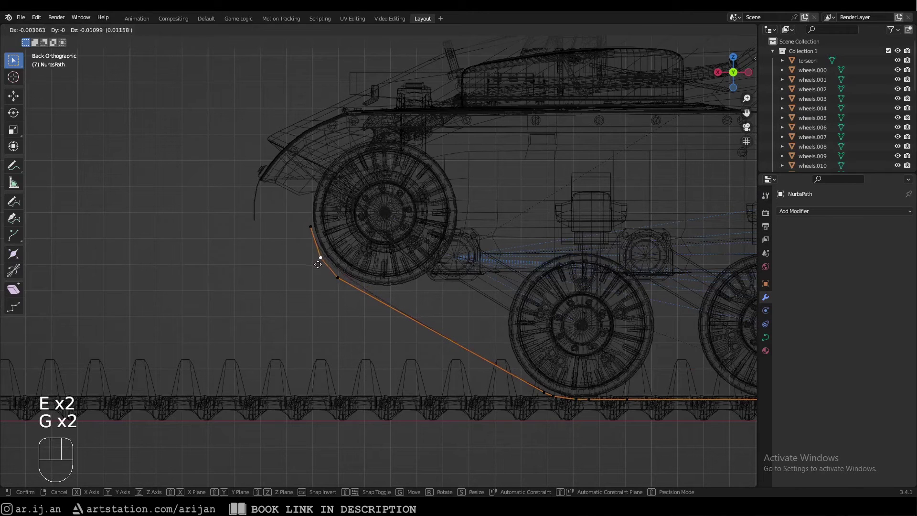
left_click(323, 261)
right_click(323, 240)
Step: Continue extruding the path over the top of the front wheel, adjusting the points to keep clear of its rim
key("e")
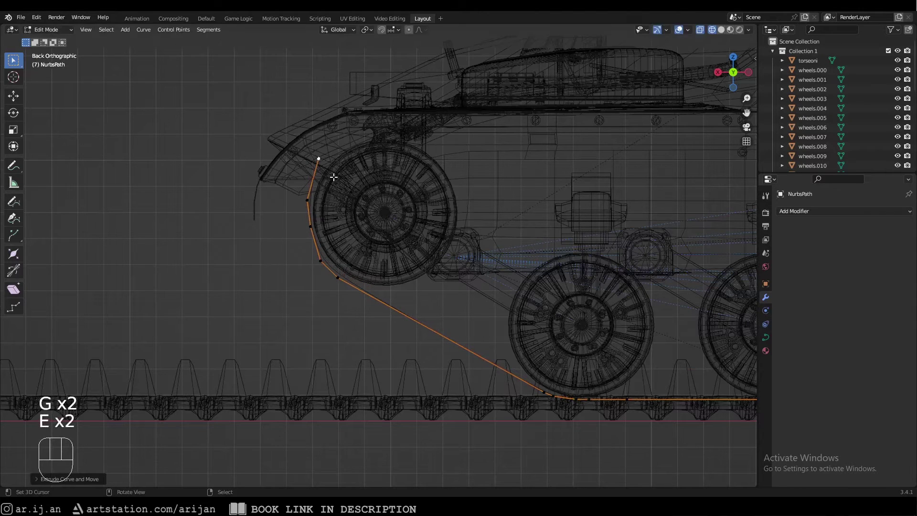
right_click(323, 158)
key("g")
left_click(322, 162)
right_click(343, 152)
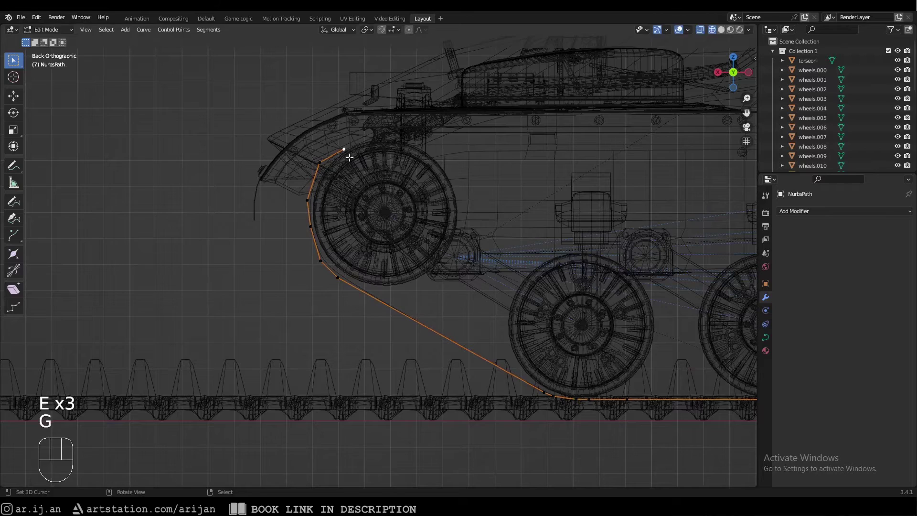
key("g")
left_click(355, 150)
key("e")
Step: Extrude the path rearward above the first return rollers and slide its end point along X
middle_click_drag(448, 165, 381, 178, "shift")
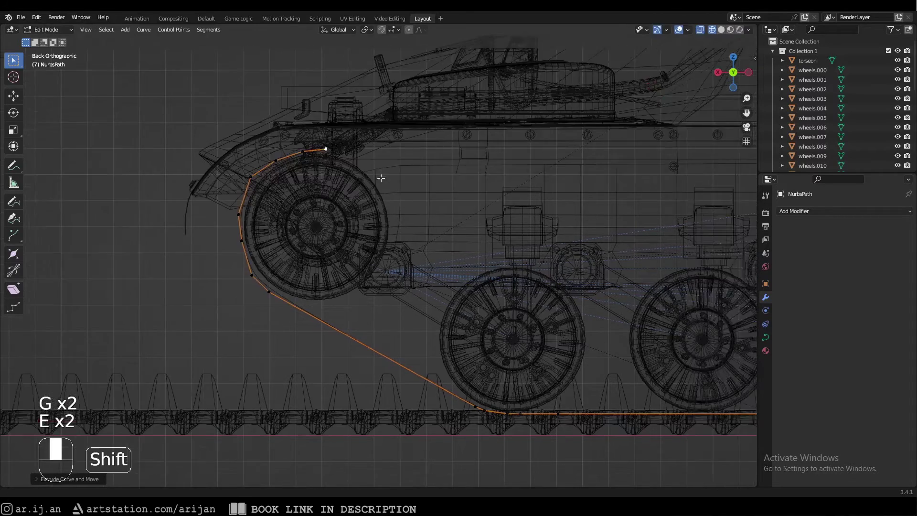
scroll(381, 179, "down", 2)
middle_click_drag(543, 210, 200, 259, "shift")
left_click(657, 227)
scroll(201, 260, "down", 2)
key("e")
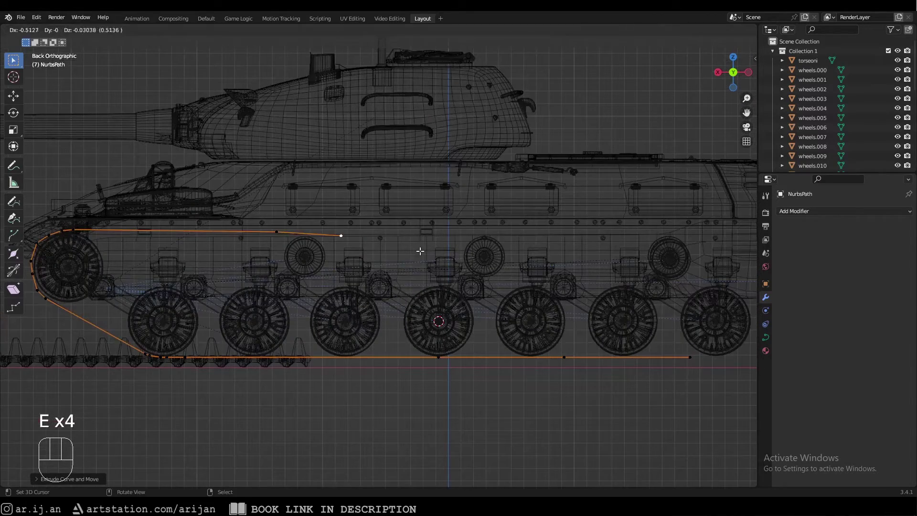
left_click(420, 251)
middle_click_drag(350, 261, 292, 272, "shift")
key("g")
middle_click(463, 255)
left_click(568, 254)
Step: Extend the path's upper run past the last return roller to the top of the rear sprocket
middle_click_drag(485, 261, 222, 271, "shift")
key("g")
middle_click(330, 270)
left_click(415, 267)
scroll(222, 271, "up", 3)
key("e")
left_click(575, 271)
scroll(525, 271, "down", 1)
key("e")
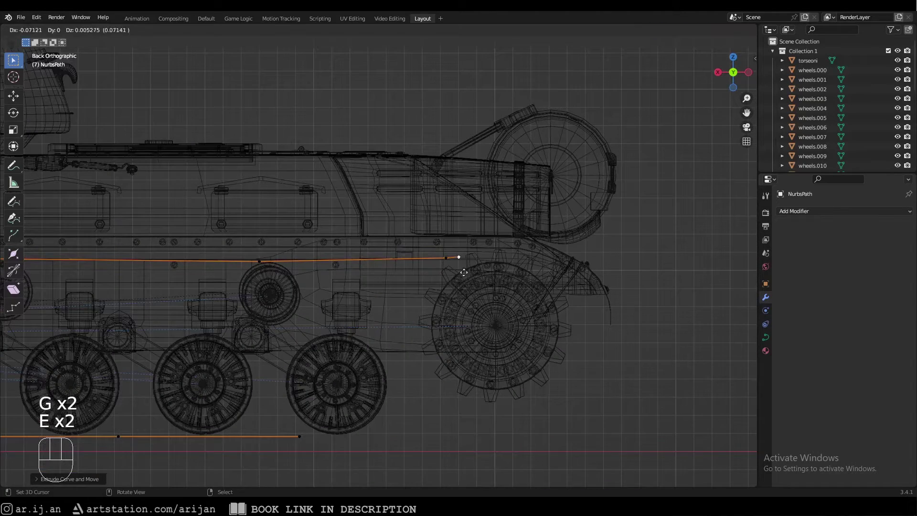
left_click(497, 267)
Step: Extrude points around the back of the rear sprocket down to its underside, following the teeth
middle_click_drag(473, 272, 434, 269, "shift")
key("e")
left_click(505, 279)
key("e")
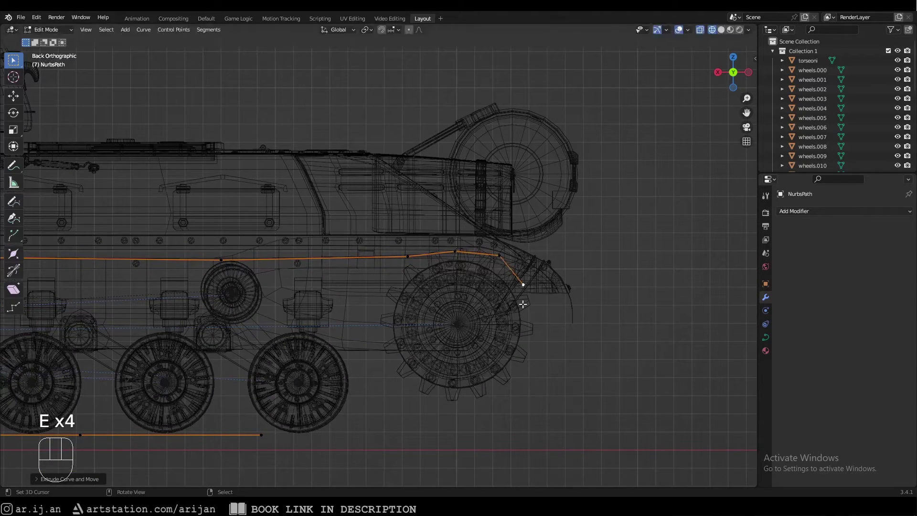
left_click(535, 343)
mouse_move(536, 342)
middle_mouse_down("shift")
mouse_move(550, 309)
mouse_move(542, 327)
middle_mouse_up("shift")
left_click(537, 330)
key("e")
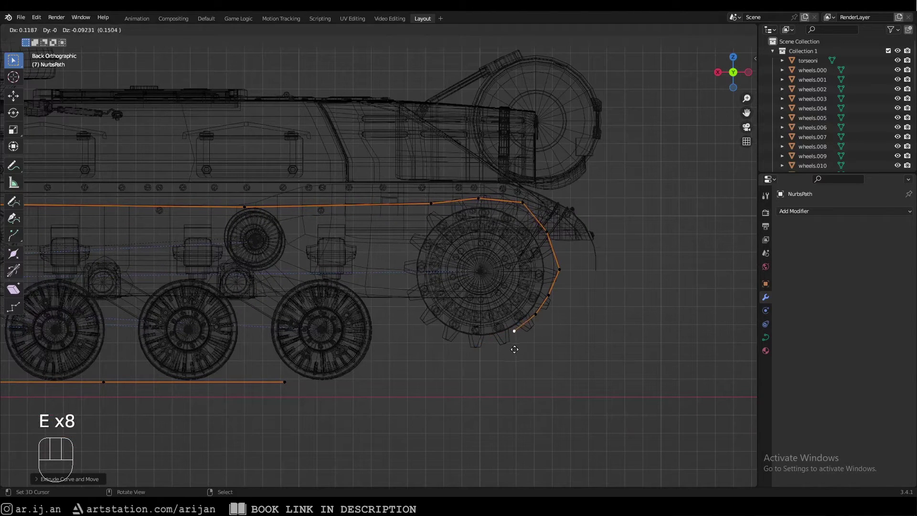
left_click(513, 353)
Step: Extrude the path from the sprocket to beneath the last road wheel, ending near the path's other end, and leave Edit Mode
key("e")
left_click(349, 397)
scroll(488, 352, "up", 2)
key("e")
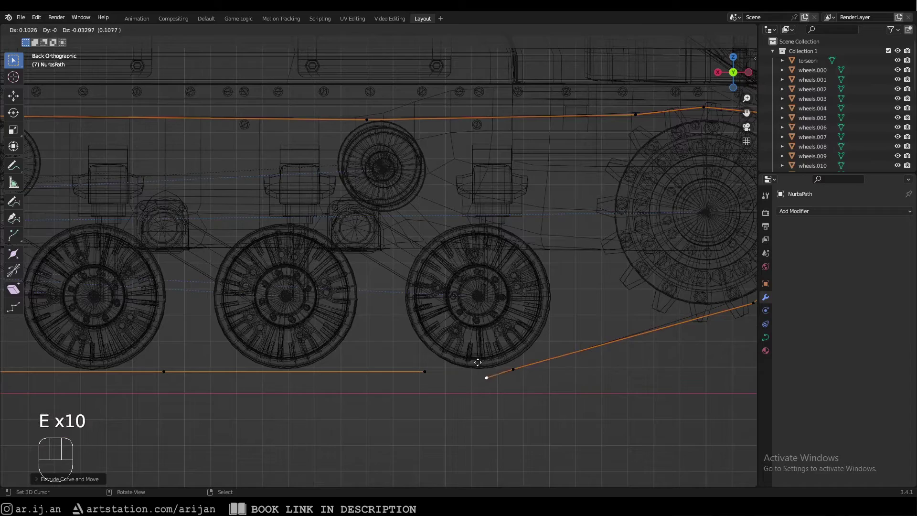
left_click(481, 364)
key("e")
left_click(472, 365)
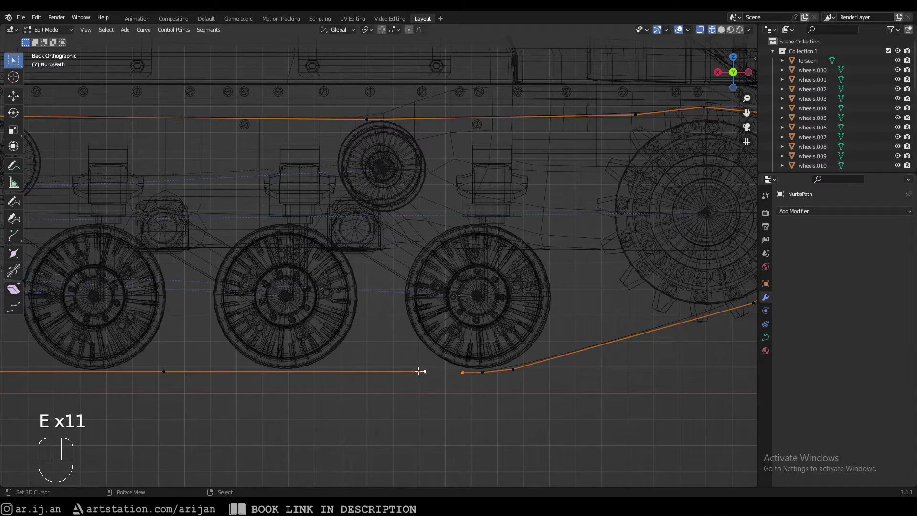
scroll(442, 367, "down", 4)
key("Tab")
Step: Examine the path's placement relative to the wheels and the arrayed track in shaded and wireframe perspective views
middle_click_drag(430, 348, 460, 262, "shift")
scroll(383, 261, "down", 4)
middle_click_drag(306, 256, 342, 281)
mouse_move(439, 282)
middle_mouse_down()
mouse_move(391, 261)
mouse_move(507, 242)
middle_mouse_up()
scroll(397, 260, "up", 4)
key("z")
left_click(394, 291)
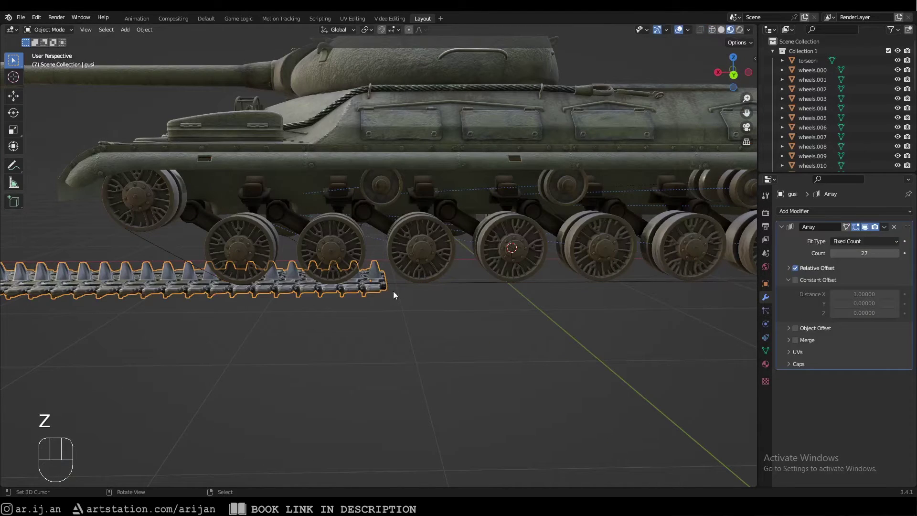
left_click(483, 281)
scroll(480, 279, "up", 2)
key("shift+z")
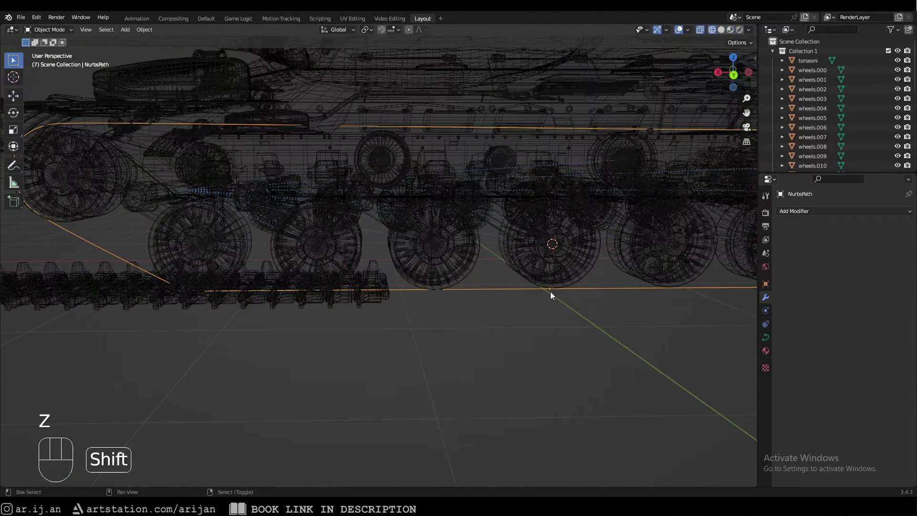
Step: Snap the arrayed track to the 3D cursor at the middle road wheel's centre
left_click(342, 300)
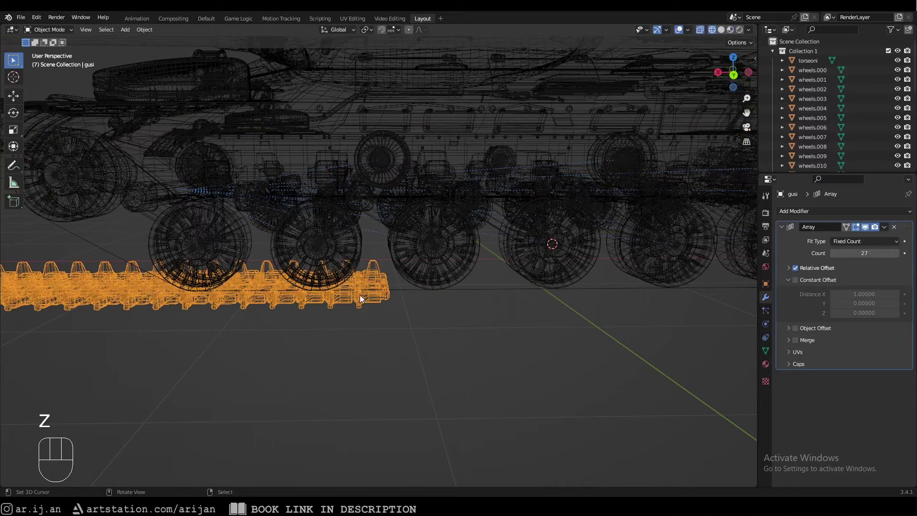
key("g")
key("shift+s")
left_click(475, 282)
Step: Snap the 3D cursor to the origin of the path beneath the middle road wheel
right_click(536, 289)
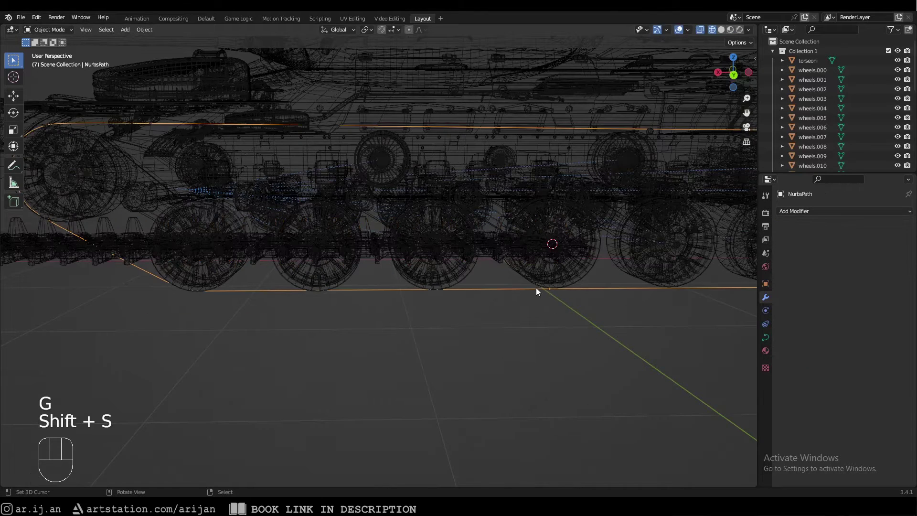
key("shift+s")
left_click(529, 309)
middle_click_drag(549, 292, 491, 291, "shift")
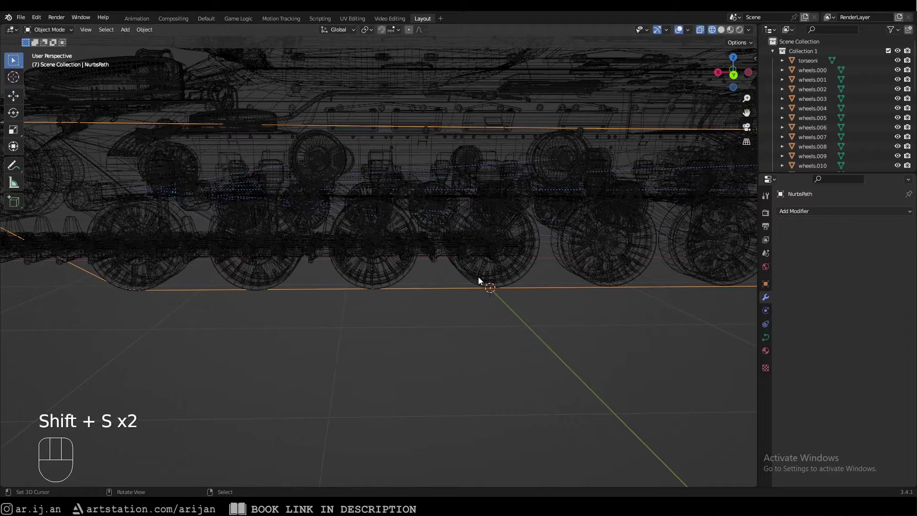
Step: Switch back to shaded view and snap the arrayed track to the 3D cursor on the path
key("z")
left_click(446, 253)
key("shift+s")
left_click(474, 139)
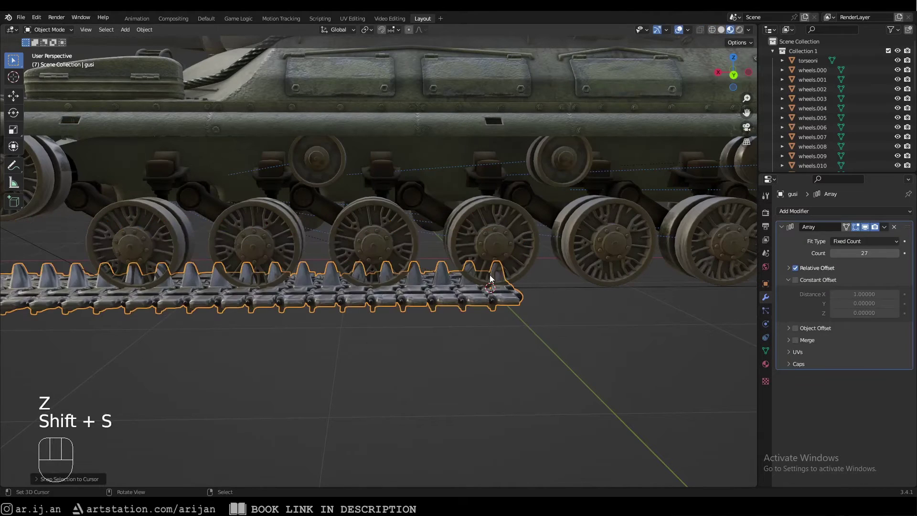
middle_click_drag(474, 138, 460, 296)
key("shift+s")
left_click(415, 269)
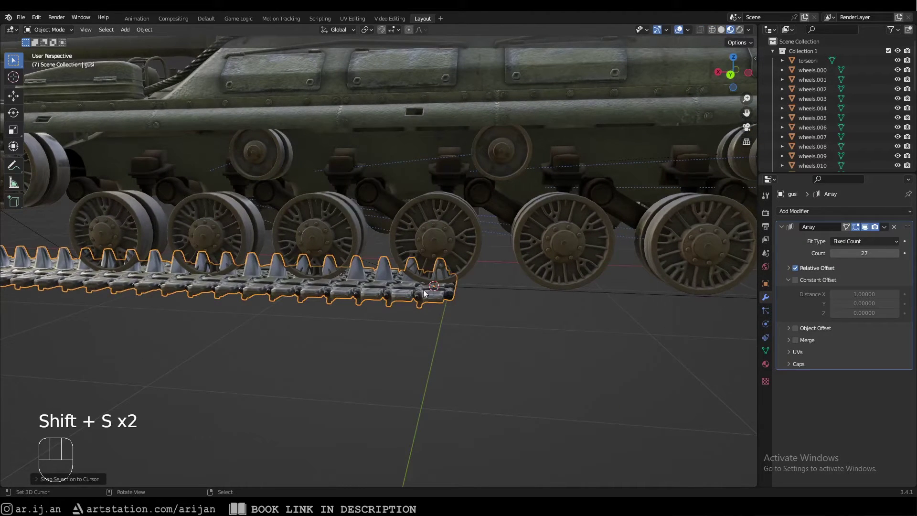
Step: Add a Curve modifier to the track with NurbsPath as its curve object
scroll(482, 297, "down", 3)
left_click(782, 227)
left_click(794, 211)
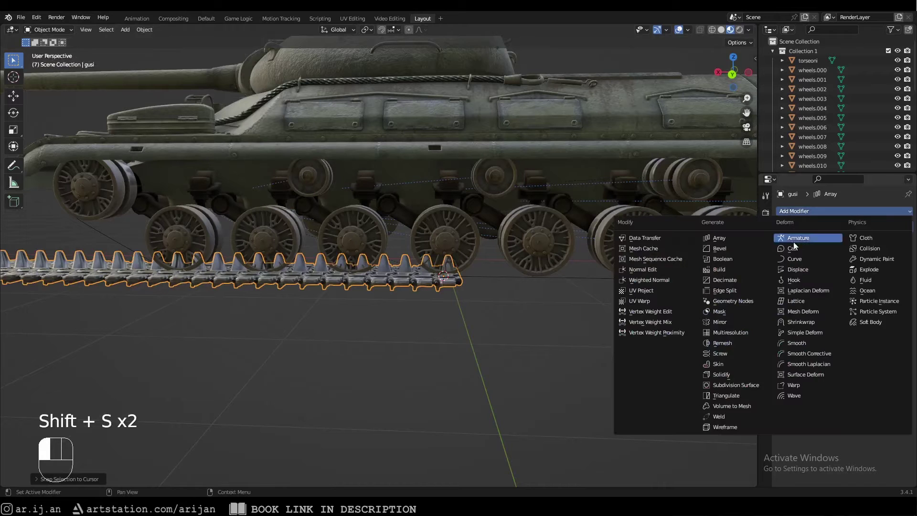
left_click(797, 259)
left_click(860, 254)
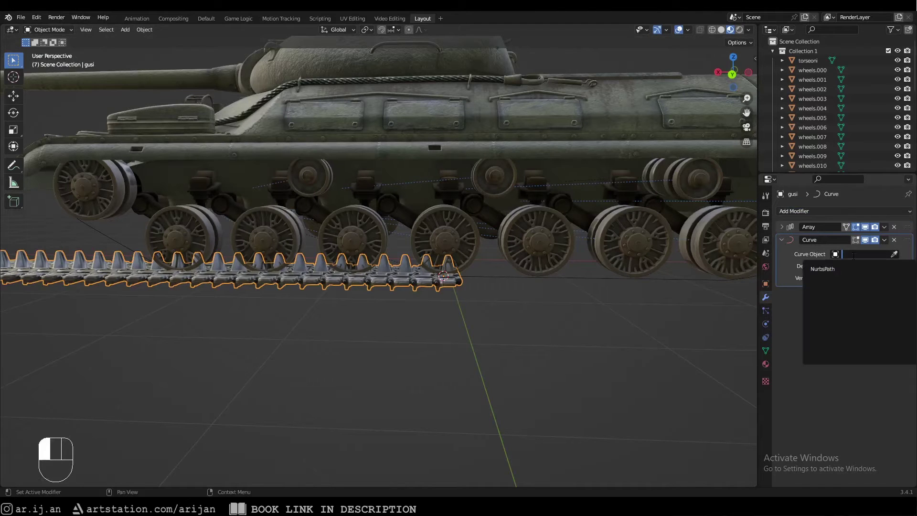
left_click(838, 269)
Step: Raise the track's array count to 83 so the links close the loop along the path
scroll(574, 271, "down", 3)
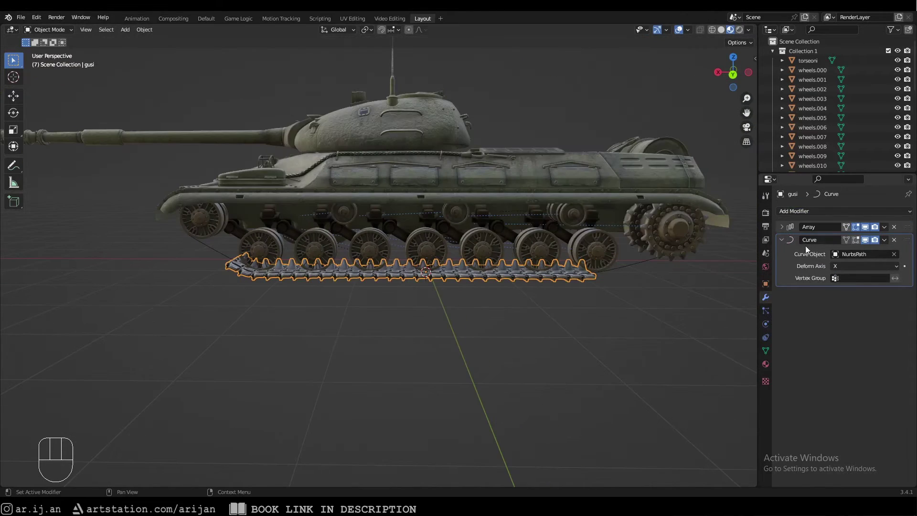
left_click(782, 227)
left_click_drag(864, 253, 884, 253)
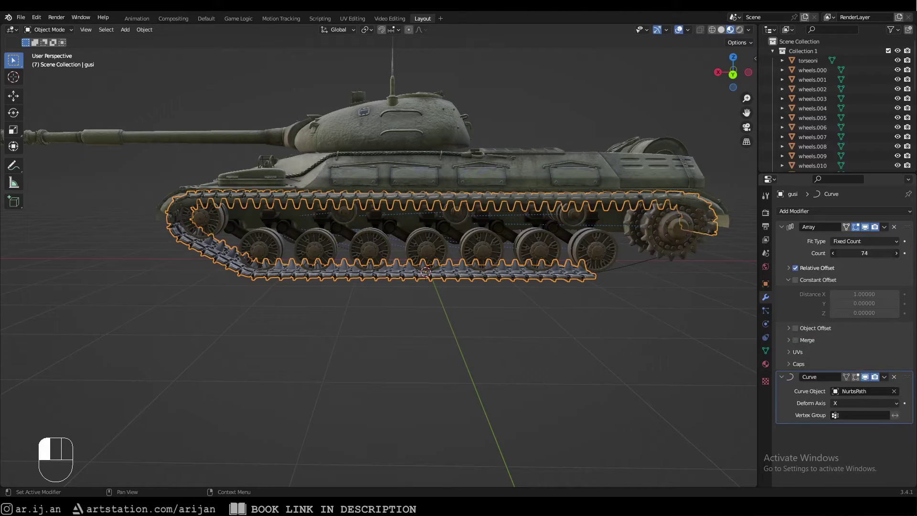
scroll(506, 252, "up", 2)
middle_click_drag(653, 259, 576, 277, "shift")
scroll(534, 277, "up", 3)
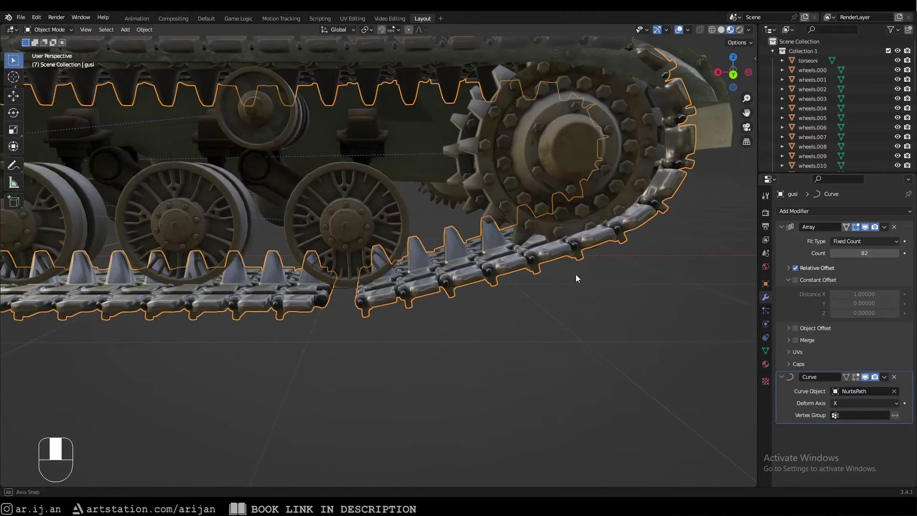
left_click(897, 253)
scroll(610, 282, "up", 2)
scroll(529, 306, "up", 4)
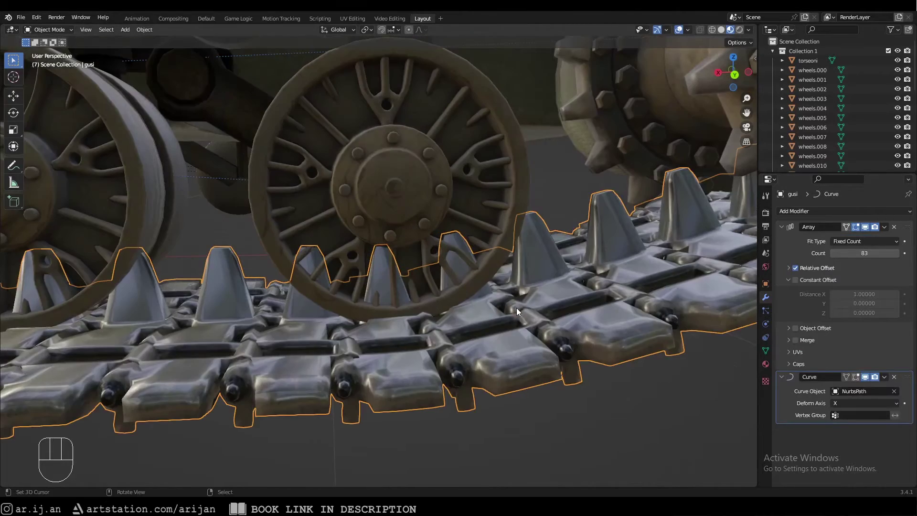
Step: Try an array count of 82 on the track and restore it to 83 to compare the gap in the loop
key("z")
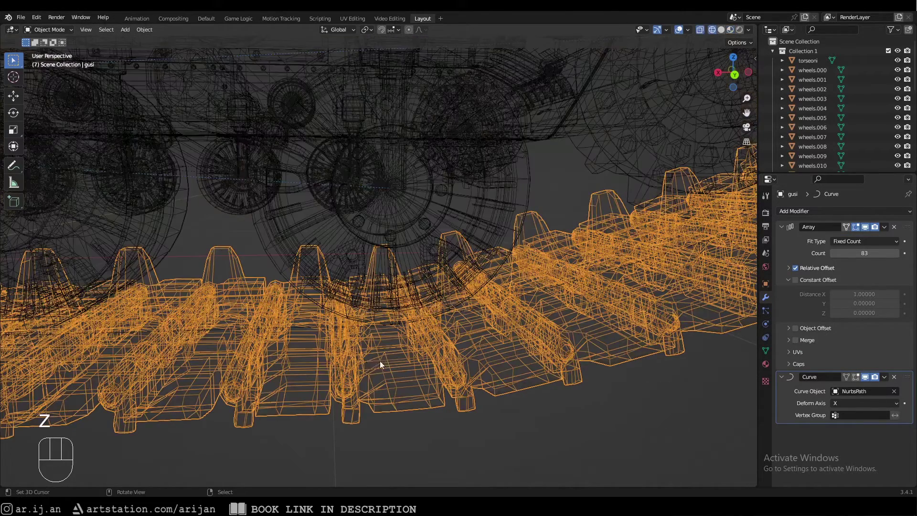
scroll(379, 360, "down", 3)
key("z")
left_click(834, 253)
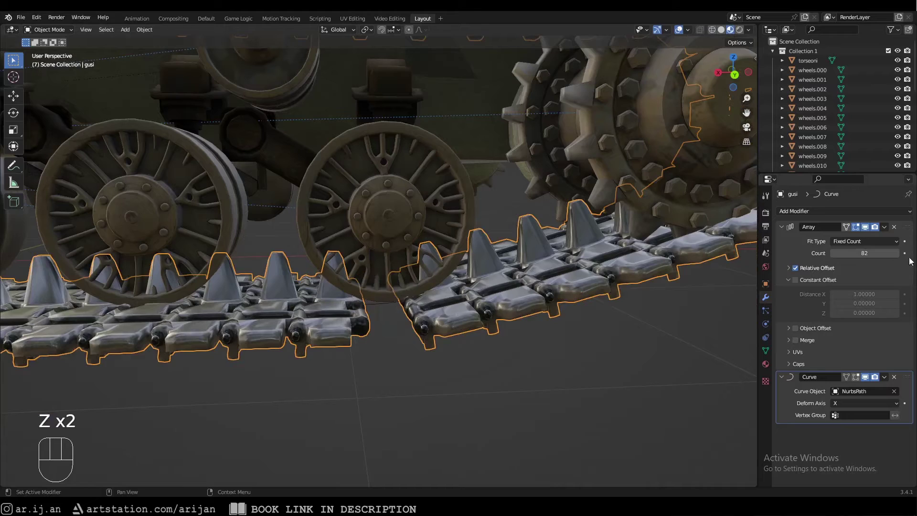
left_click(896, 253)
scroll(382, 297, "down", 5)
scroll(372, 313, "down", 3)
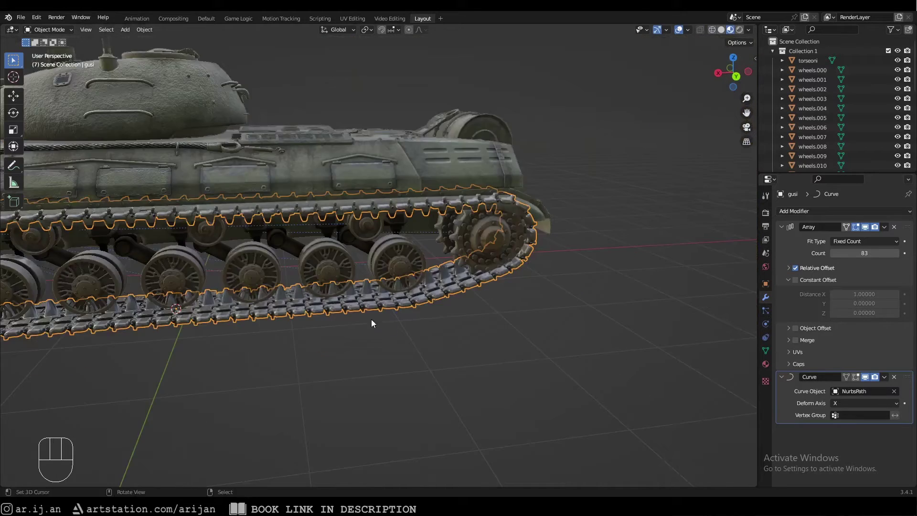
Step: Test-move the track along X to check how the links run around the path
middle_click_drag(372, 319, 486, 285)
scroll(503, 300, "down", 3)
key("g")
key("x")
left_click(466, 294)
key("g")
middle_click(483, 285)
left_click(458, 289)
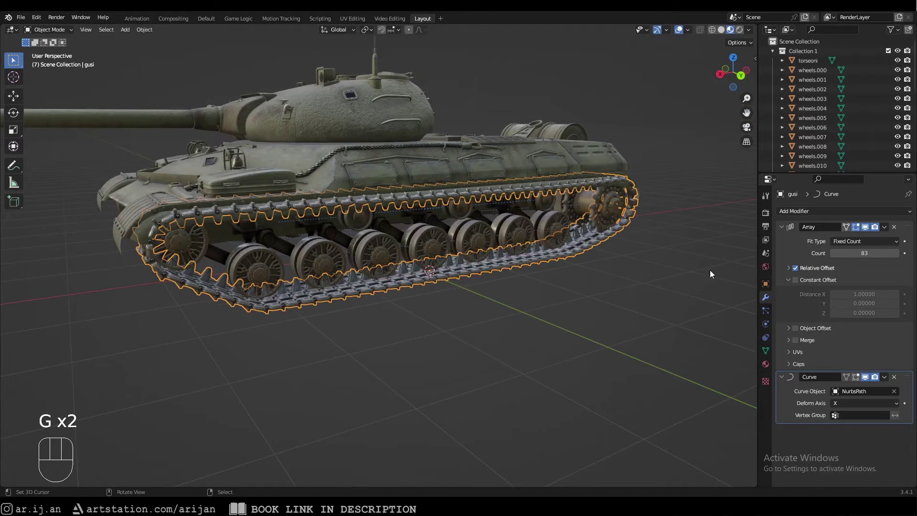
Step: Add a Transformation constraint to the track with Hull as its target
left_click(766, 324)
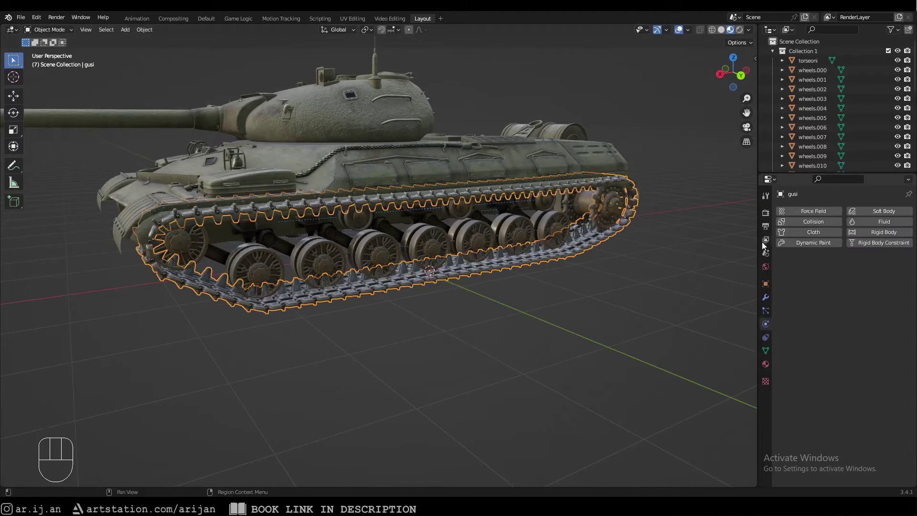
left_click(766, 337)
left_click(800, 213)
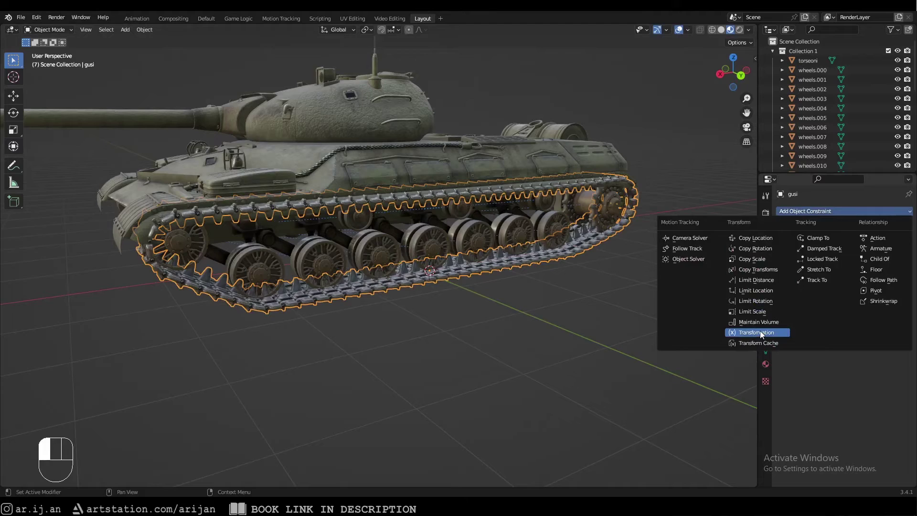
left_click(760, 333)
middle_click_drag(606, 297, 640, 311)
left_click(846, 242)
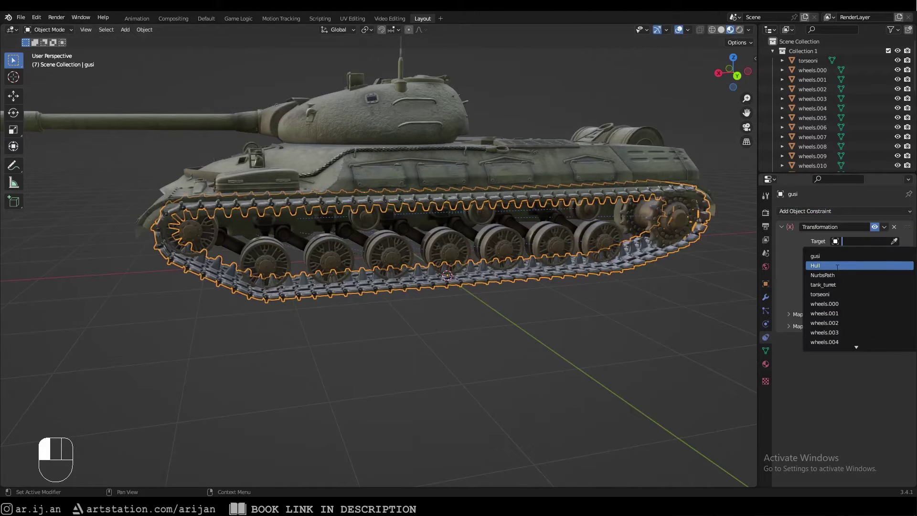
left_click(821, 265)
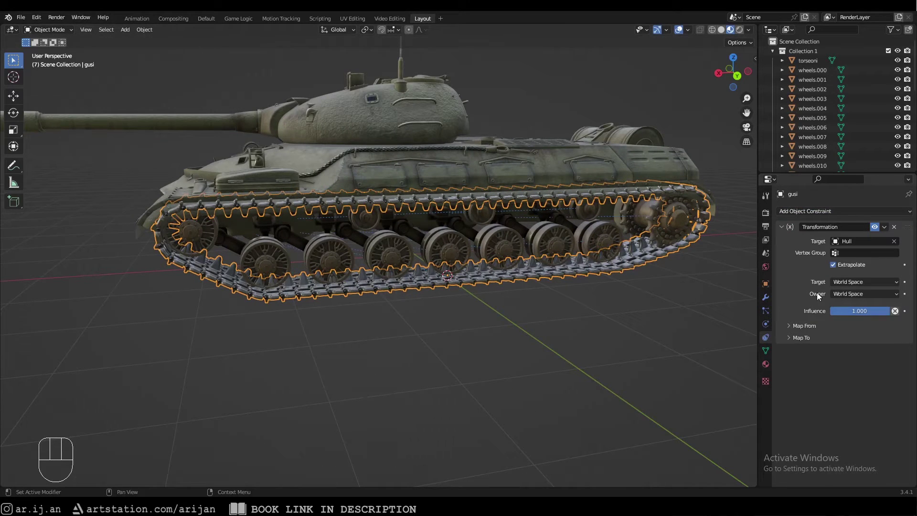
Step: Set the constraint's owner to Local Space and reveal its Map From and Map To location settings
left_click(850, 294)
left_click(791, 327)
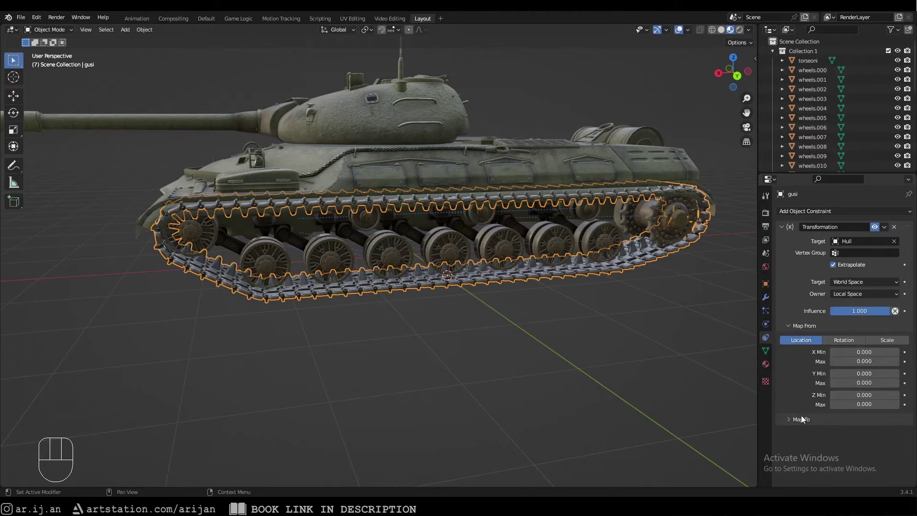
left_click(822, 419)
left_click(844, 434)
left_click(815, 432)
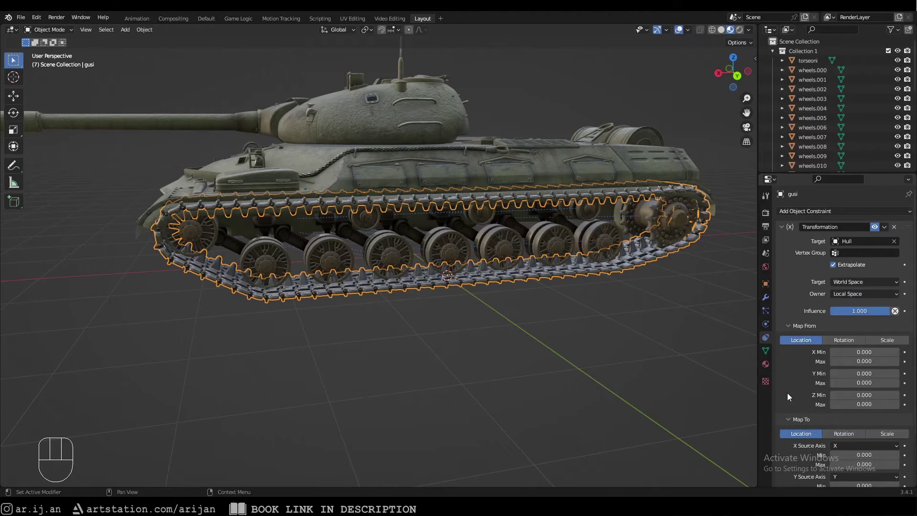
Step: Test-move the hull and the track separately along X, cancelling each move
left_click(460, 207)
key("g")
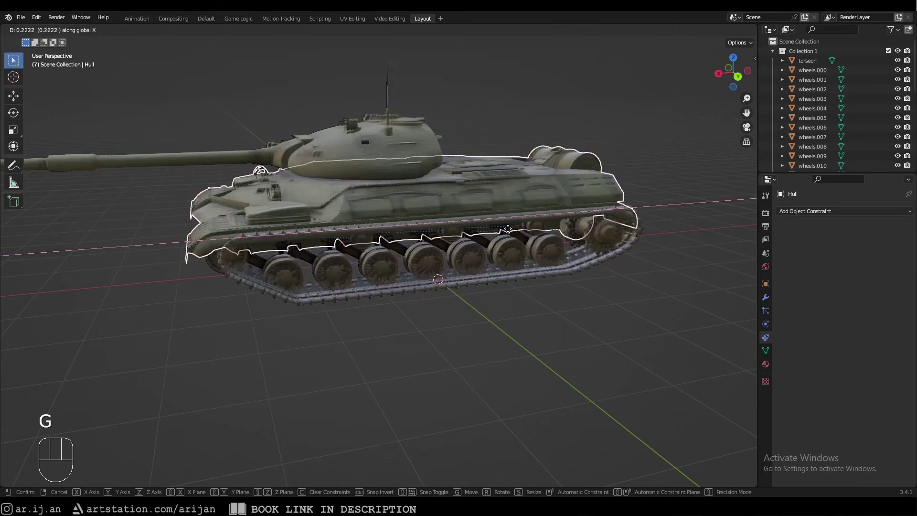
right_click(471, 234)
right_click(441, 292)
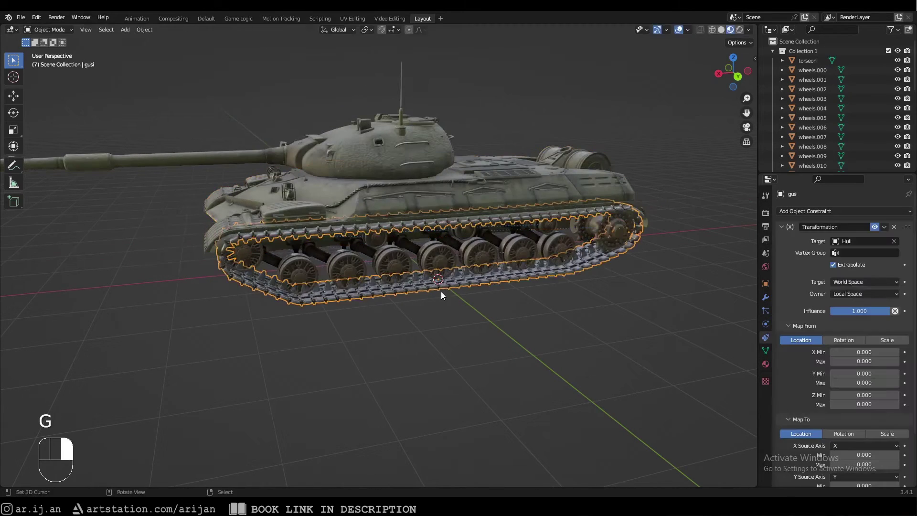
key("g")
key("x")
right_click(444, 289)
Step: Parent the track's path curve to the hull
mouse_move(439, 290)
middle_mouse_down()
mouse_move(483, 293)
mouse_move(313, 339)
mouse_move(397, 352)
middle_mouse_up()
key("z")
scroll(433, 309, "up", 4)
right_click(283, 351)
scroll(337, 331, "down", 1)
key("z")
right_click(263, 277, "shift")
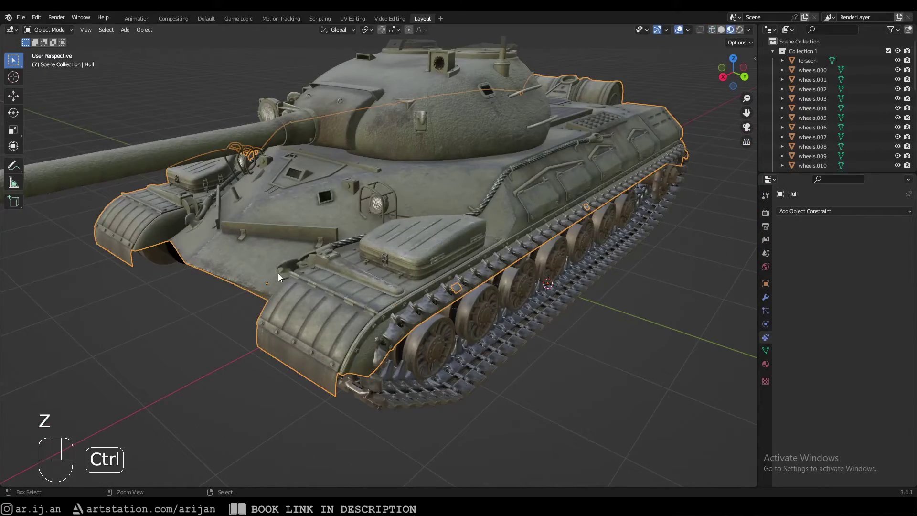
key("ctrl+p")
left_click(278, 273)
Step: Test-move the hull to check that the track path follows it
middle_click_drag(242, 247, 421, 270)
key("g")
right_click(384, 245)
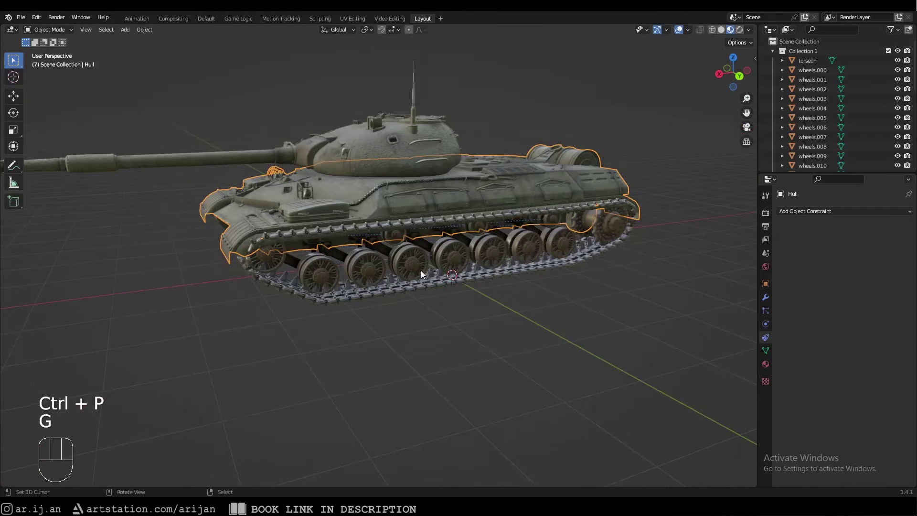
Step: In the track's Transformation constraint, map the hull's X location from min -1, max 1 to min 1, max -1
right_click(400, 285)
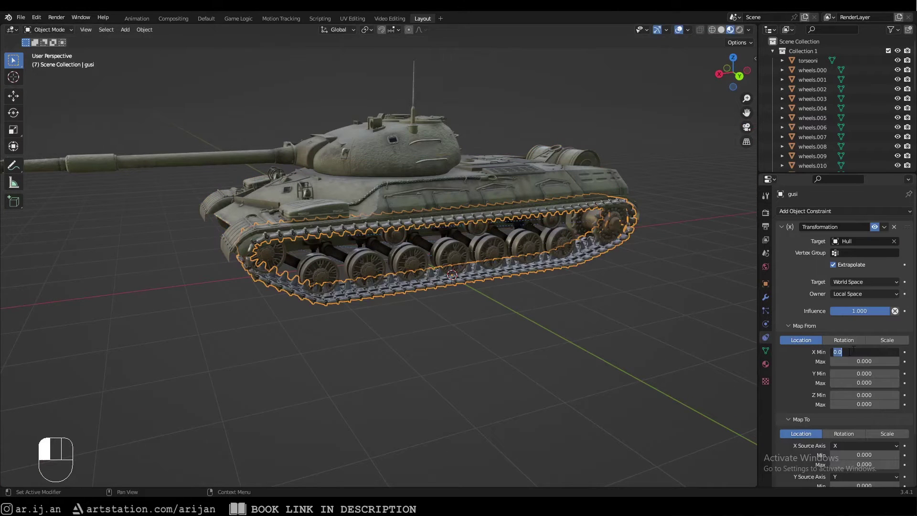
key("Return")
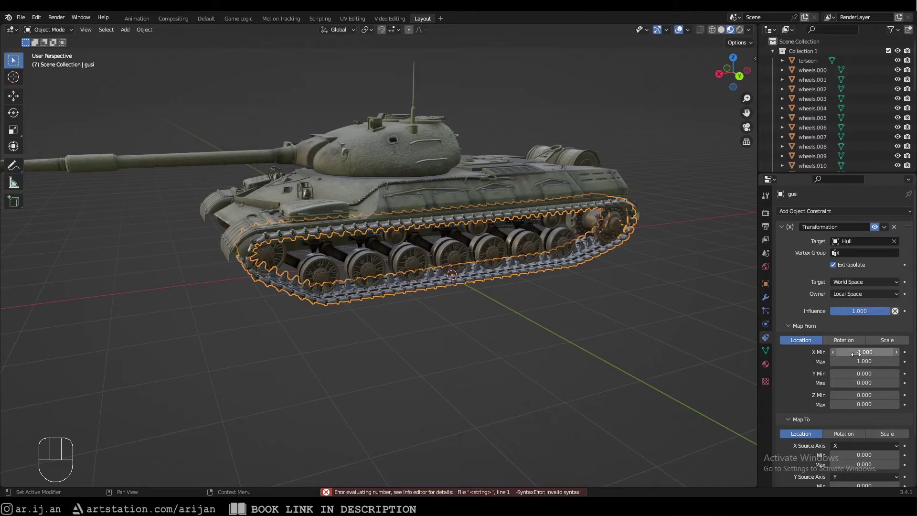
scroll(805, 369, "down", 3)
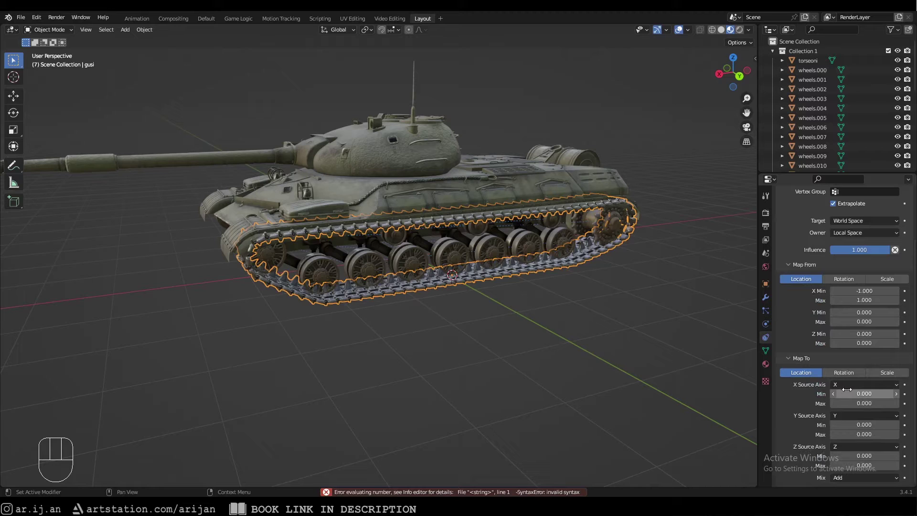
left_click(852, 393)
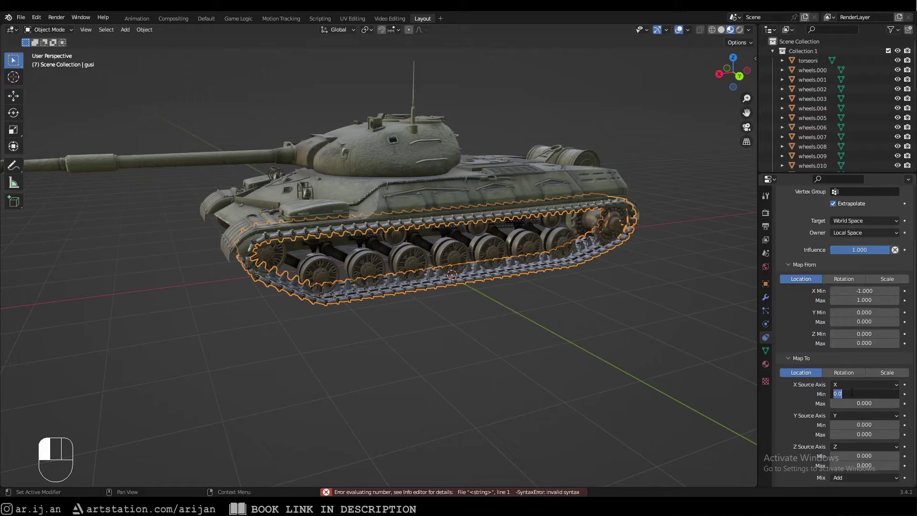
type("1")
key("Tab")
type("-1")
key("Return")
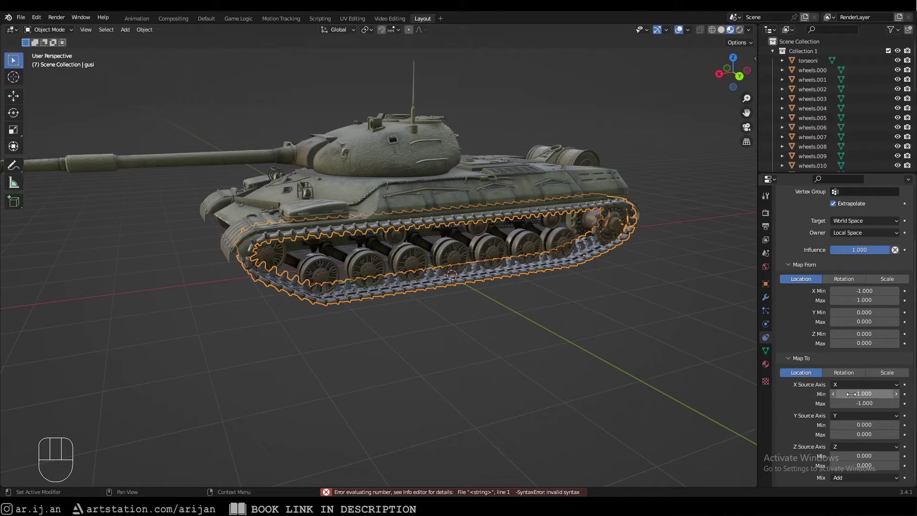
Step: Test the track's response to moving the hull along X and review the track's Transformation constraint settings
right_click(383, 219)
key("g")
key("x")
right_click(488, 291)
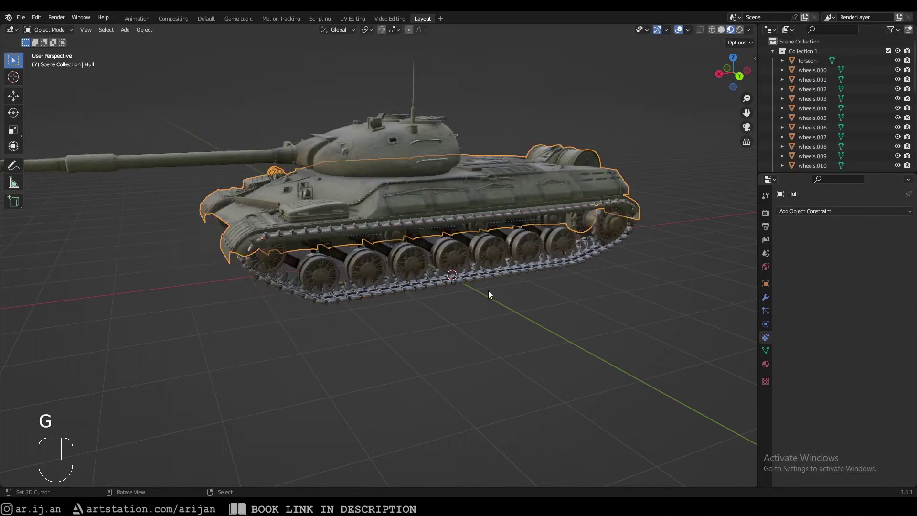
scroll(499, 295, "up", 3)
left_click(449, 305)
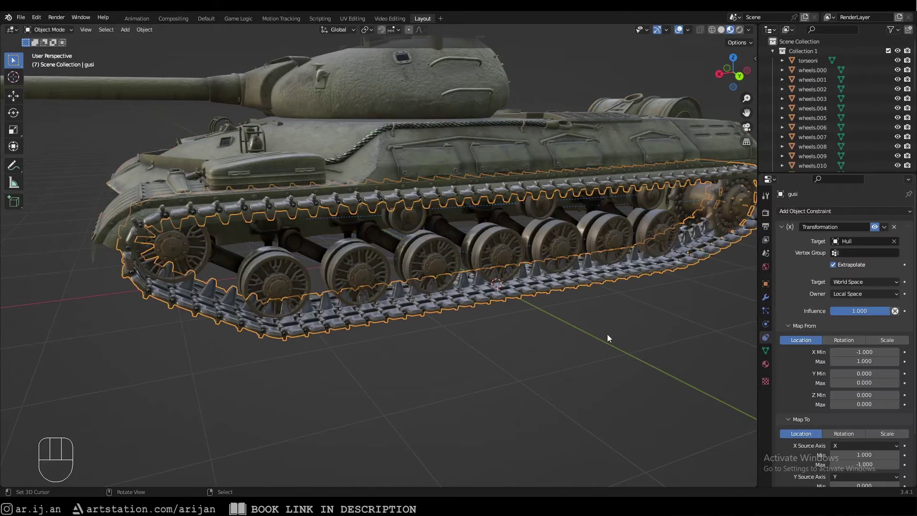
scroll(790, 357, "down", 4)
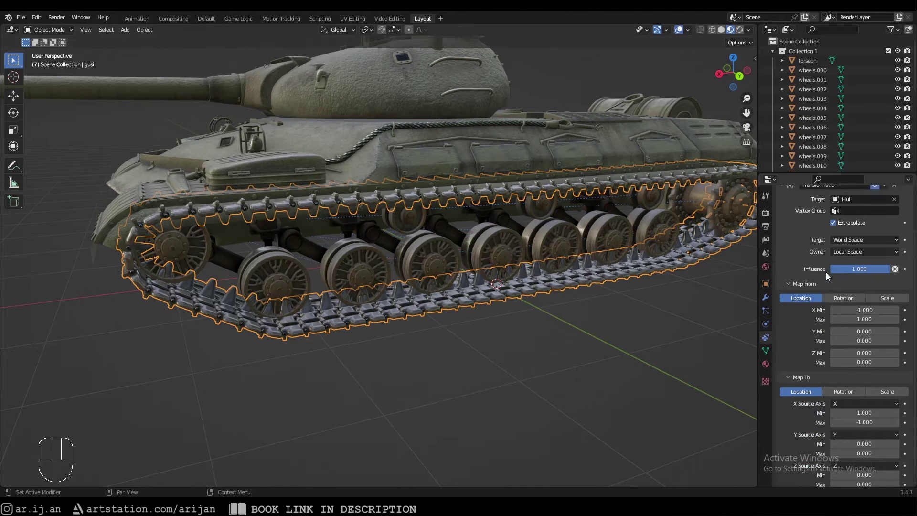
scroll(531, 298, "down", 5)
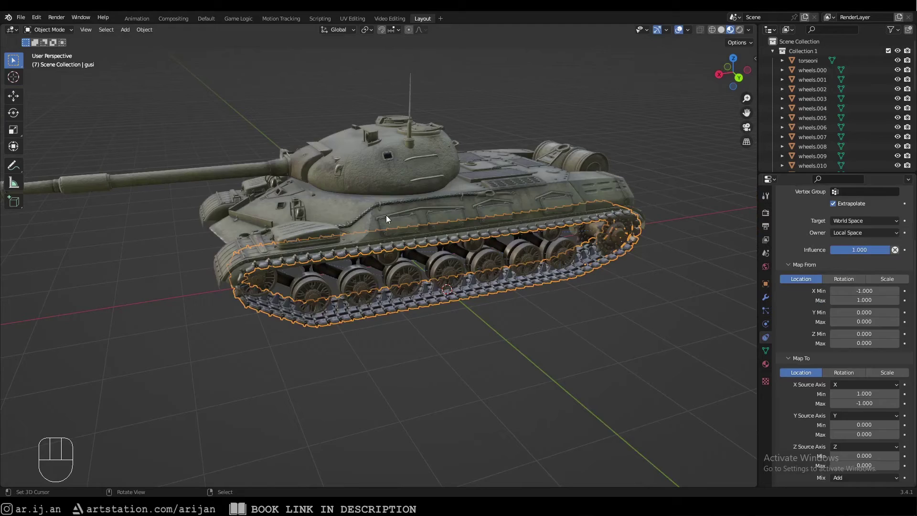
Step: Test the rig's movement along X and Y to check the track and wheels
left_click(386, 215)
key("g")
key("x")
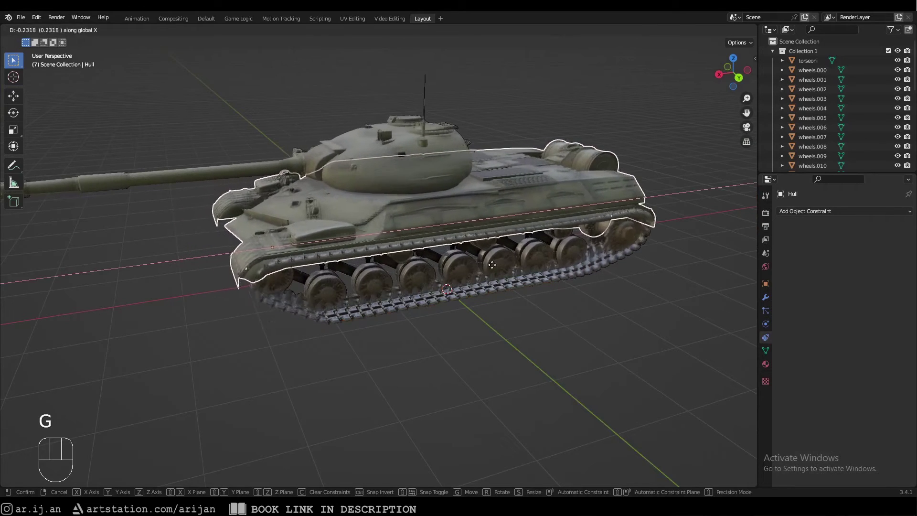
right_click(514, 262)
middle_click_drag(514, 262, 525, 275)
right_click(566, 276)
key("g")
key("y")
middle_click_drag(589, 277, 507, 246)
left_click(574, 272)
Step: Select all the wheels, including the drive sprocket and return rollers, on the side without a track and delete them
right_click(483, 203)
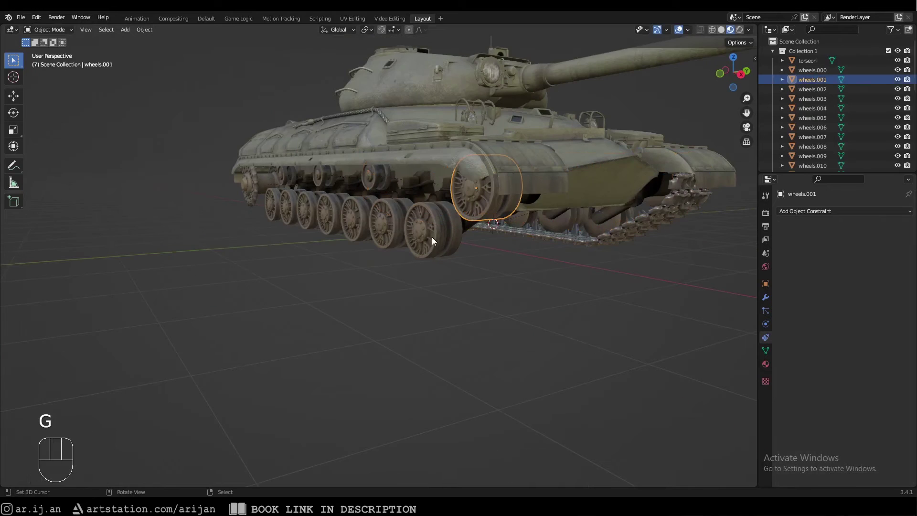
right_click(430, 236, "shift")
right_click(382, 231, "shift")
right_click(347, 228, "shift")
middle_click_drag(346, 228, 378, 236)
left_click(334, 219, "shift")
left_click(294, 216, "shift")
left_click(256, 209, "shift")
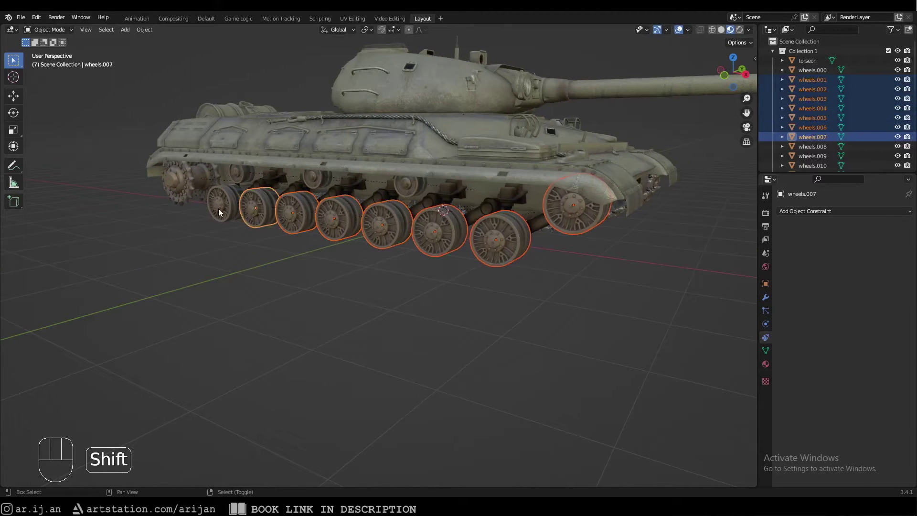
left_click(221, 208, "shift")
left_click(218, 184, "shift")
right_click(405, 183, "shift")
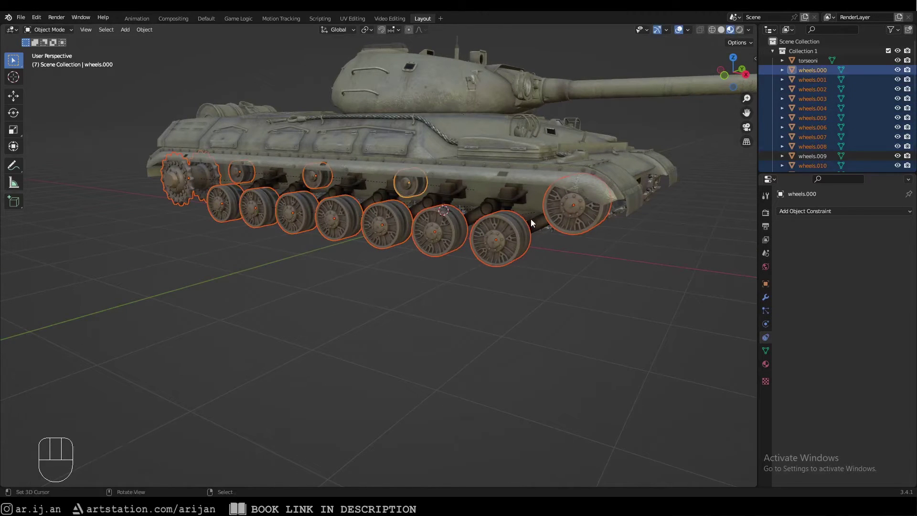
key("x")
middle_click_drag(531, 218, 483, 180)
left_click(529, 221)
Step: Snap the 3D cursor to the centre of the hull's entire mesh in Edit Mode
right_click(483, 180)
key("shift+s")
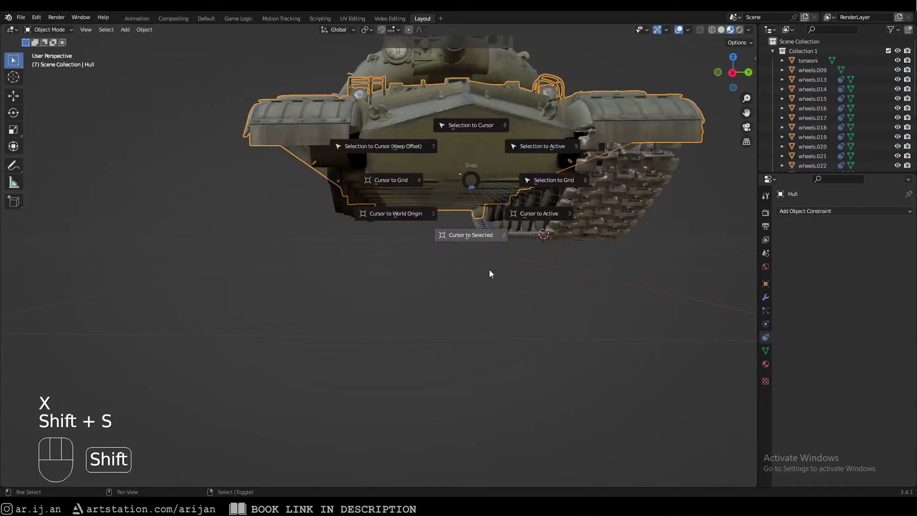
left_click(489, 269)
mouse_move(489, 269)
middle_mouse_down()
mouse_move(461, 222)
mouse_move(438, 237)
middle_mouse_up()
scroll(450, 234, "down", 3)
key("z")
key("Tab")
key("a")
key("shift+s")
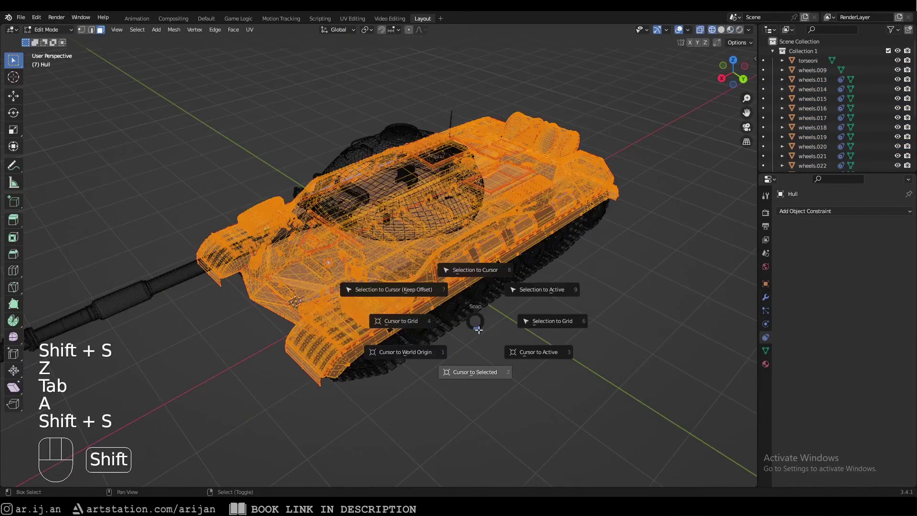
left_click(475, 371)
Step: Return to Object Mode and set the hull's origin to the 3D cursor
middle_click_drag(489, 265, 447, 257)
key("Tab")
key("ctrl+alt+shift+c")
Step: In wireframe view, box-select the wheels and track on the remaining side of the tank
middle_click_drag(412, 223, 516, 234)
key("z")
key("z")
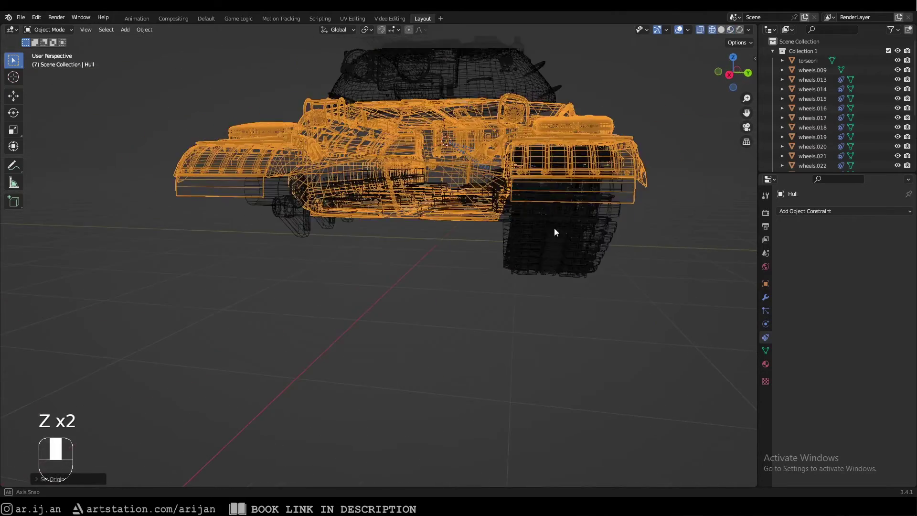
key("a")
key("a")
key("b")
left_click_drag(524, 163, 597, 253)
middle_click_drag(558, 256, 514, 269)
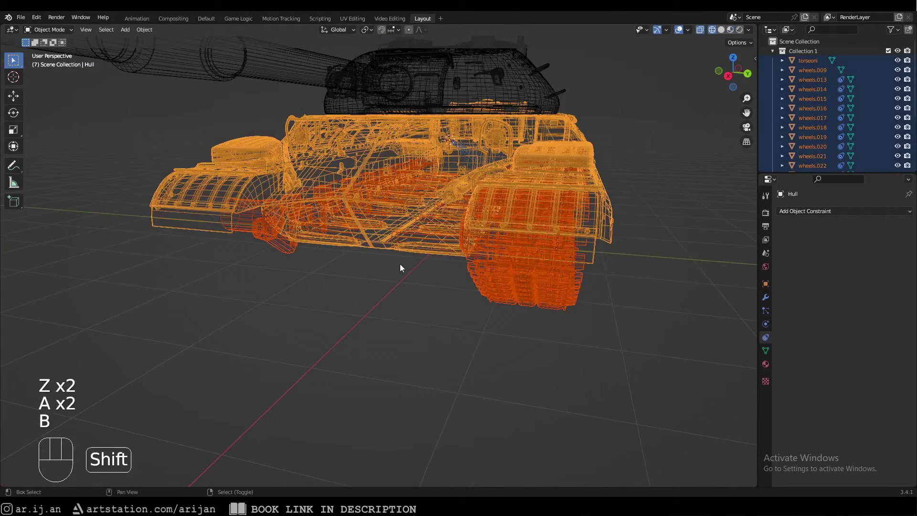
Step: Remove the hull and the torseoni suspension arms from the selection, keeping the wheels and track selected
right_click(383, 250, "shift")
right_click(383, 251, "shift")
right_click(385, 246, "shift")
scroll(388, 262, "up", 4)
middle_click_drag(384, 247, 320, 254)
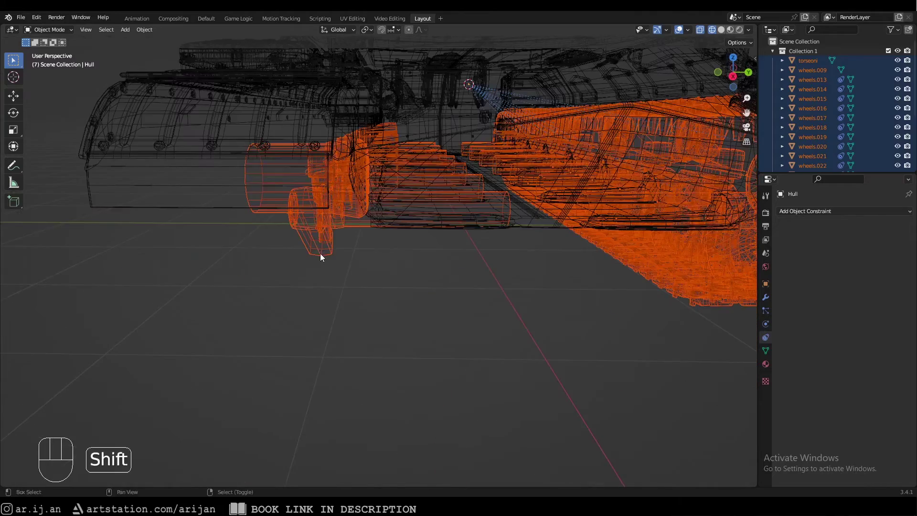
right_click(320, 250, "shift")
right_click(320, 251, "shift")
middle_click_drag(391, 258, 397, 259, "shift")
scroll(397, 259, "down", 2)
Step: Check the selected wheels and track in shaded view with a cancelled test move
mouse_move(413, 251)
middle_mouse_down()
mouse_move(465, 236)
mouse_move(465, 225)
mouse_move(400, 163)
mouse_move(404, 195)
mouse_move(375, 45)
middle_mouse_up()
key("z")
key("g")
right_click(483, 237)
key("z")
Step: Duplicate the selected wheels and track and mirror the copy to the opposite side by scaling -1 along Y about the 3D cursor
left_click(367, 29)
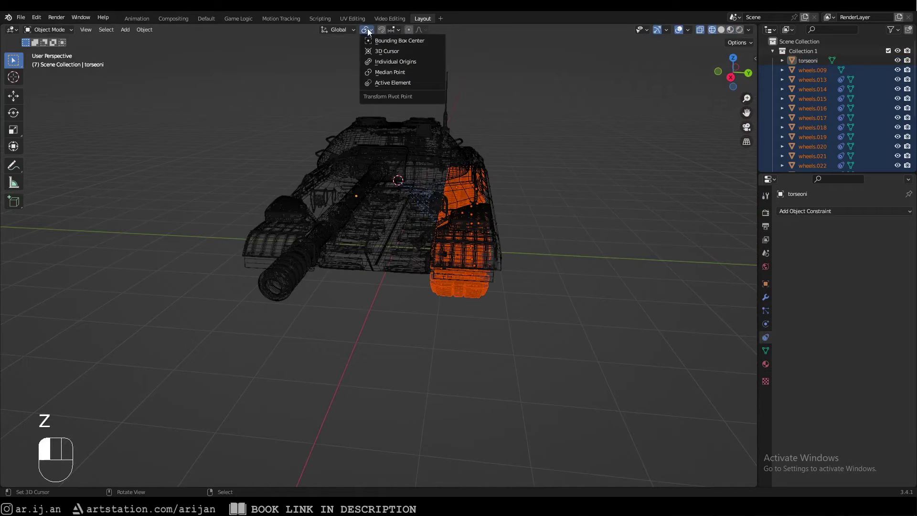
left_click(377, 50)
middle_click_drag(386, 75, 520, 222)
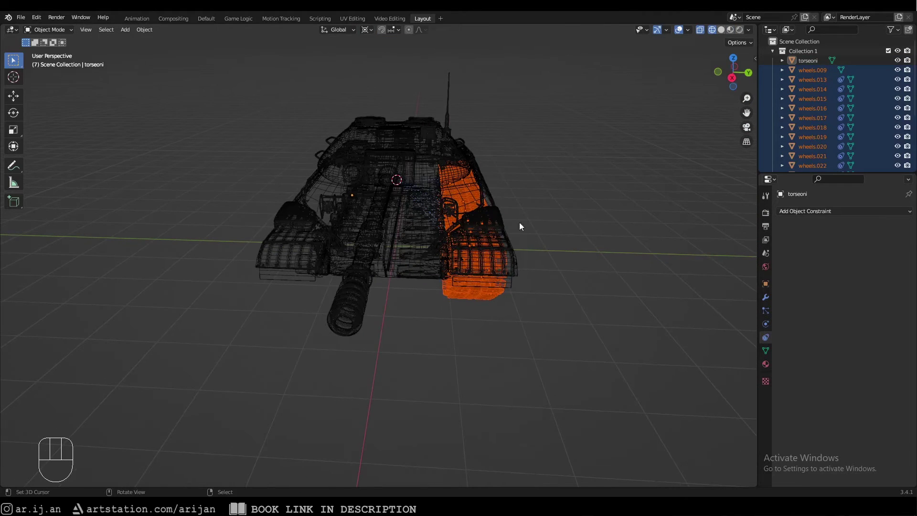
key("shift+d")
right_click(478, 218)
type("sy-1")
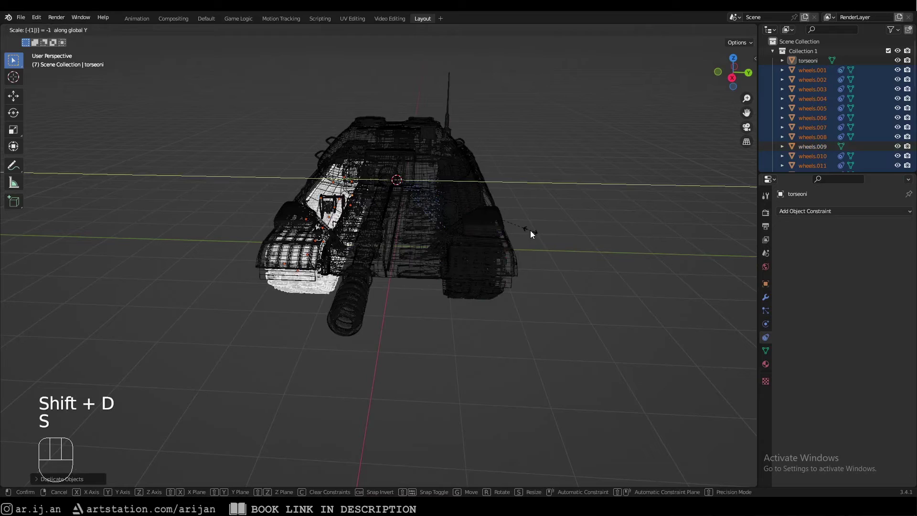
key("Return")
middle_click_drag(491, 239, 522, 234)
Step: Recalculate the normals on all faces of the mirrored wheels and track, and deselect everything in Object Mode
key("Tab")
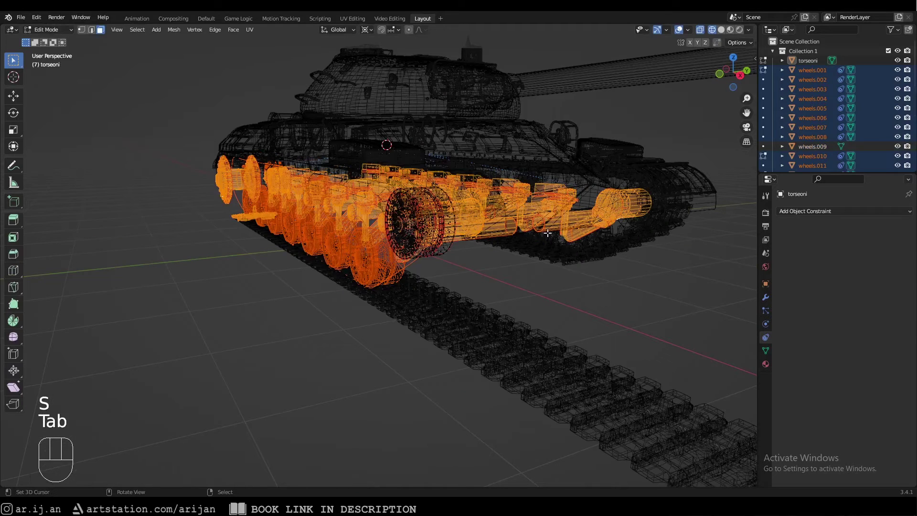
key("z")
key("a")
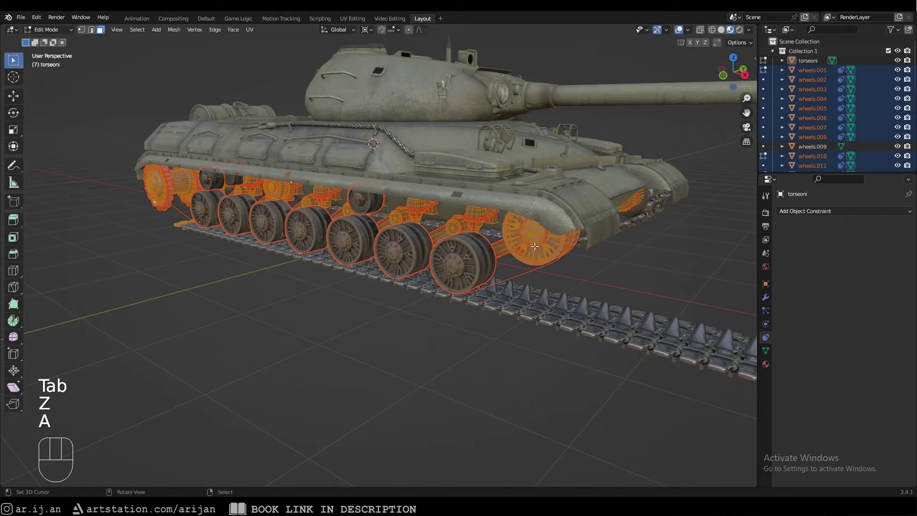
key("shift+n")
key("Tab")
middle_click_drag(497, 266, 376, 261)
key("a")
key("a")
Step: Check the running gear on both sides with cancelled test moves of the hull along the X axis
scroll(382, 219, "down", 3)
left_click(314, 191)
scroll(414, 246, "up", 2)
key("g")
key("x")
right_click(424, 252)
key("g")
middle_click(383, 261)
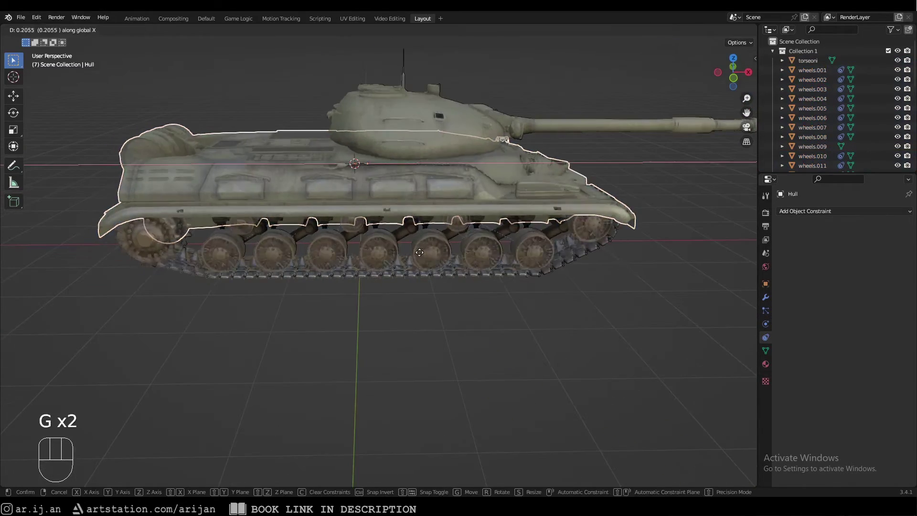
right_click(463, 271)
Step: Check how the mirrored running gear follows the hull with cancelled test rotations
key("r")
middle_click(497, 266)
right_click(498, 277)
middle_click_drag(497, 277, 323, 272)
key("r")
middle_click(391, 286)
right_click(410, 293)
Step: Add a second Transformation constraint to the front road wheel, targeting the Hull with Extrapolate enabled and Local Space as owner
middle_click_drag(410, 292, 282, 280)
scroll(391, 266, "up", 2)
middle_click_drag(281, 279, 323, 250, "shift")
left_click(333, 253)
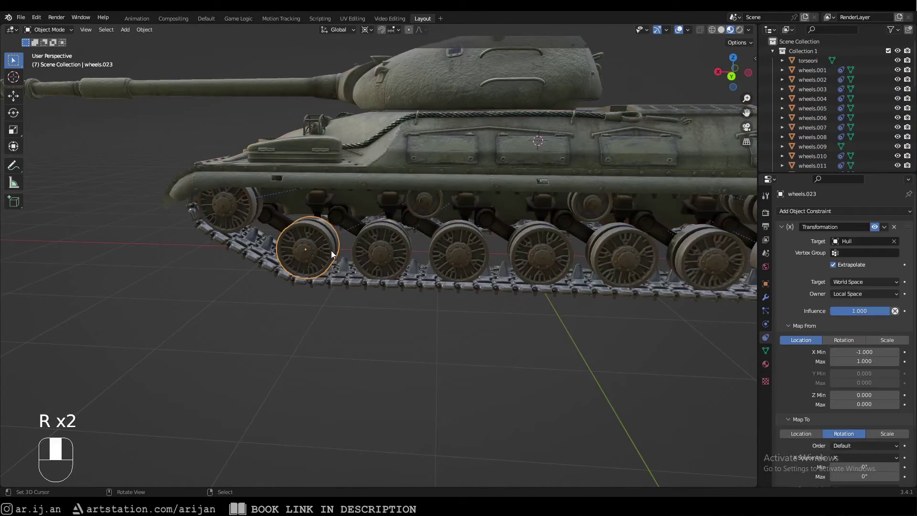
left_click(781, 227)
middle_click_drag(494, 229, 495, 229, "shift")
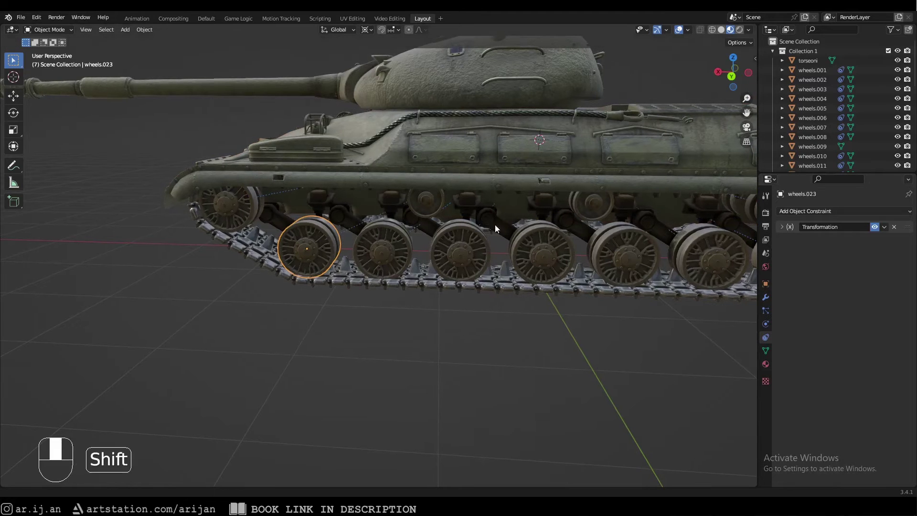
left_click(793, 211)
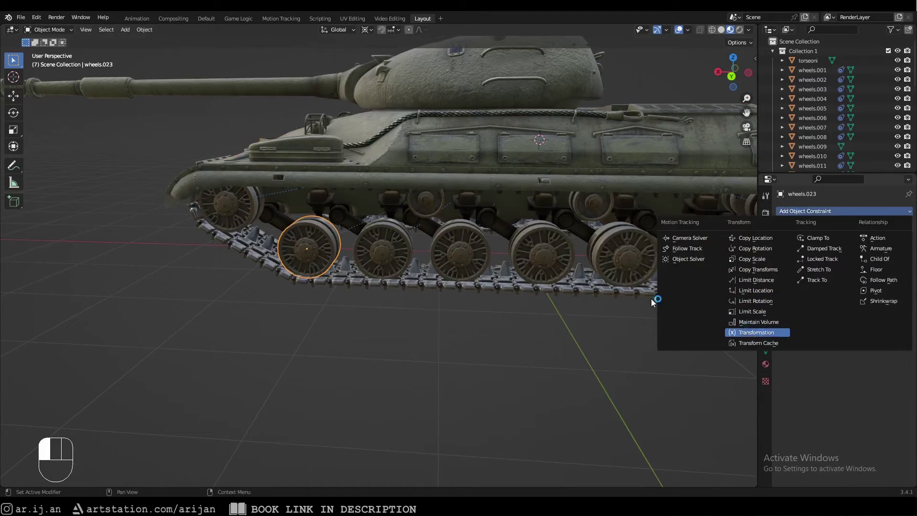
left_click(757, 332)
left_click(859, 254)
left_click(837, 287)
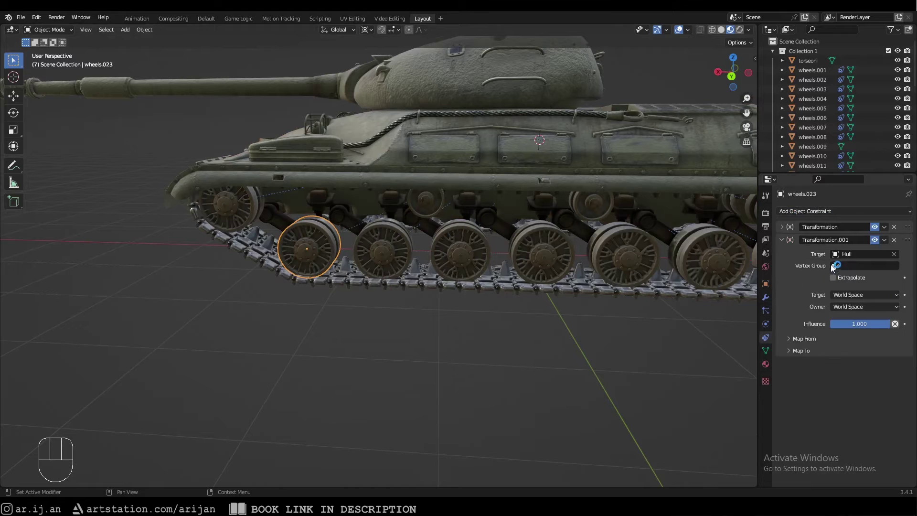
left_click(848, 307)
Step: Set both Map From and Map To of the wheel's second Transformation constraint to Rotation
left_click(802, 340)
middle_click_drag(607, 292, 651, 298, "shift")
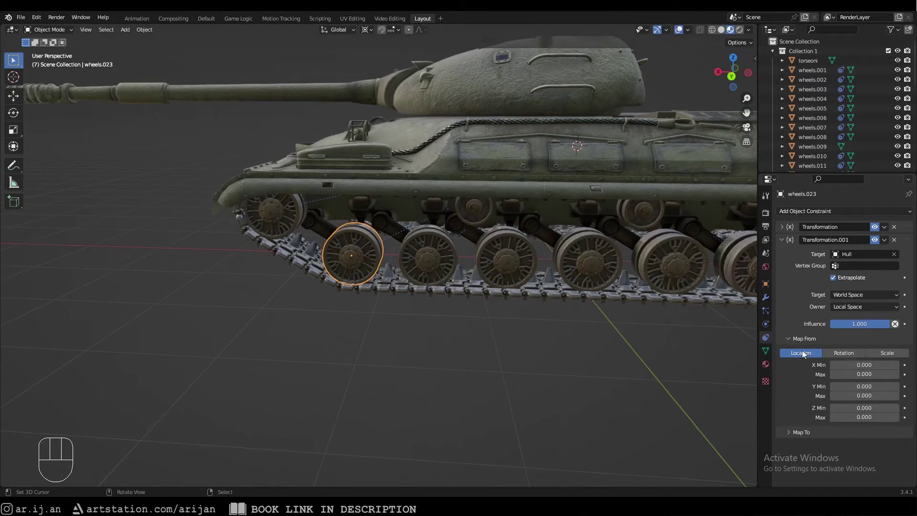
left_click(841, 353)
left_click(801, 444)
scroll(847, 460, "down", 2)
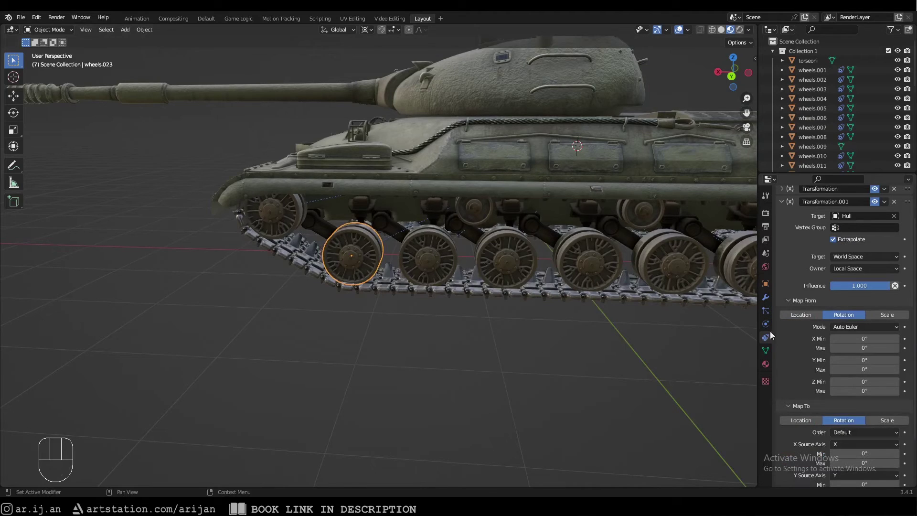
Step: Examine the hull's turning axis with a cancelled test rotation about Z
middle_click_drag(600, 195, 502, 220)
right_click(549, 213)
scroll(501, 220, "down", 2)
key("r")
key("z")
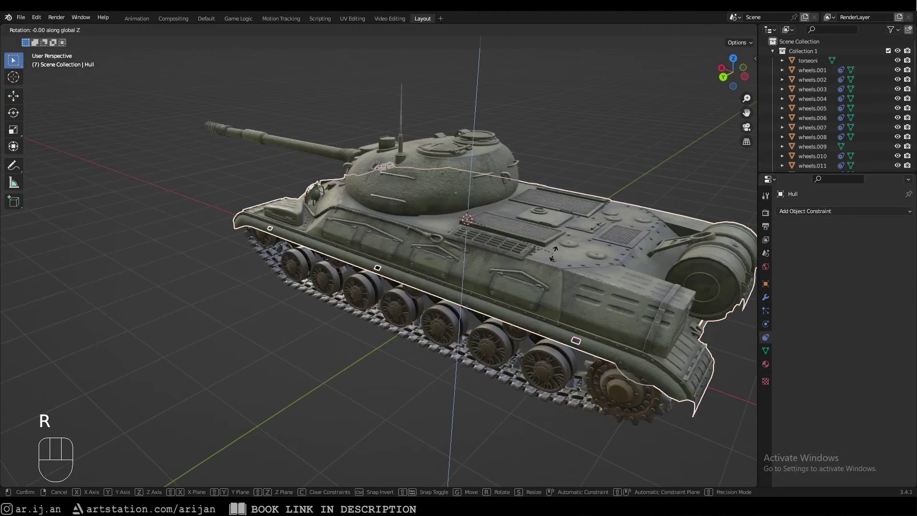
right_click(553, 253)
Step: Reselect the front road wheel and set its Map From rotation to Z Min -45° and Z Max 45°
middle_click_drag(429, 258, 473, 248)
scroll(473, 248, "up", 1)
left_click(328, 259)
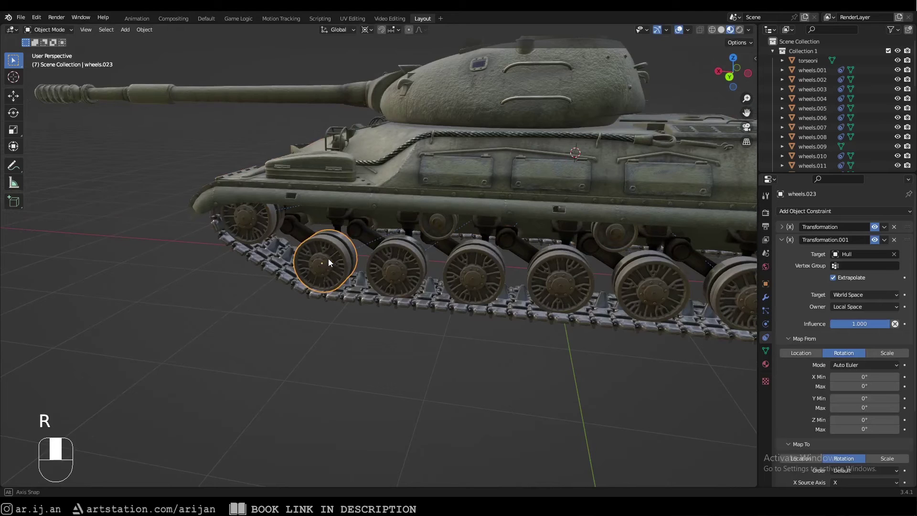
middle_click_drag(326, 260, 339, 260)
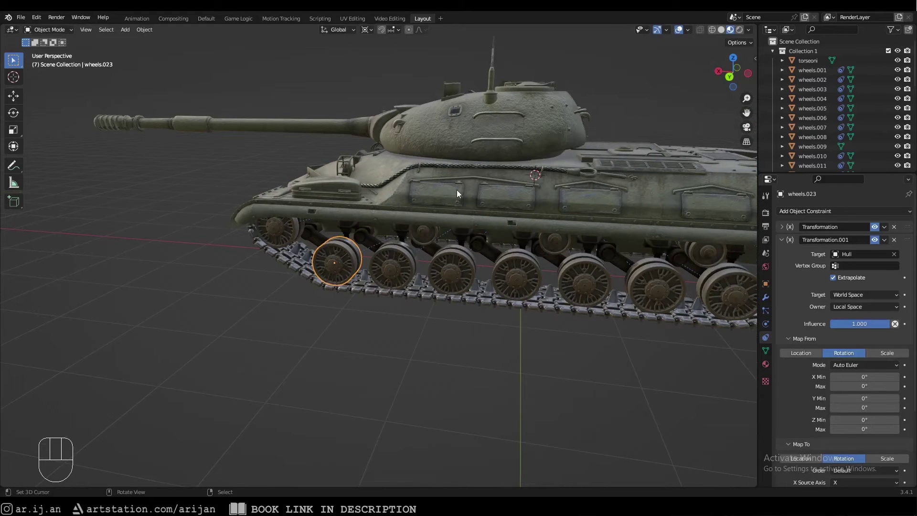
left_click(457, 190)
left_click(341, 265)
left_click(488, 177)
left_click(351, 257)
middle_click_drag(354, 260, 499, 271)
scroll(806, 302, "down", 2)
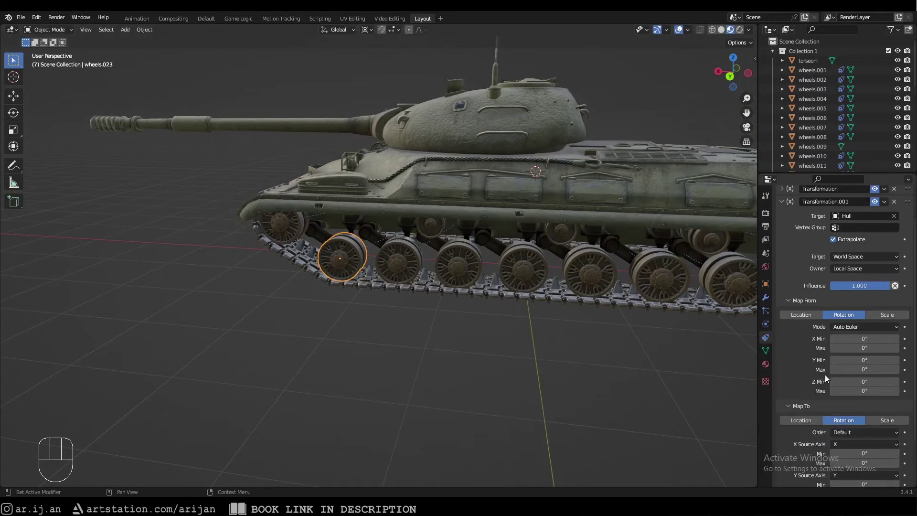
left_click(856, 381)
type("-45")
key("Tab")
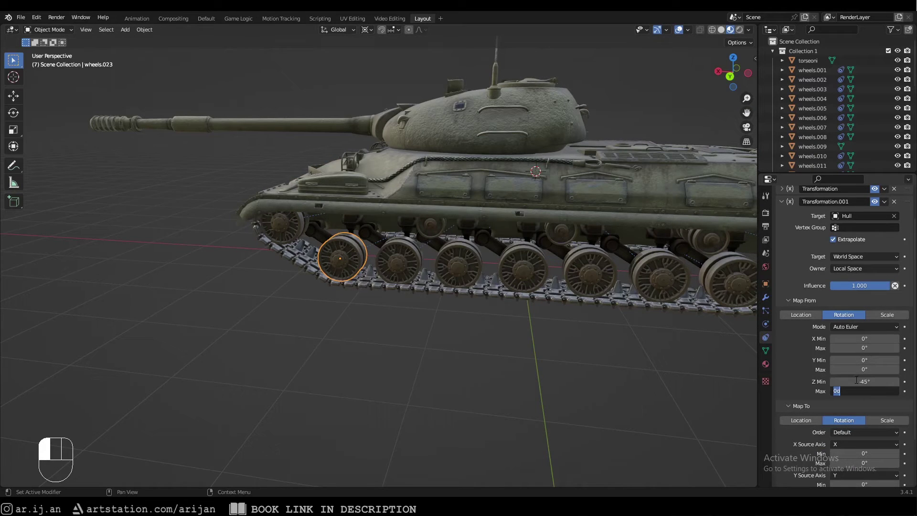
left_click(856, 380)
Step: Set the Y Source Axis of the constraint's Map To rotation to Z
scroll(804, 331, "down", 2)
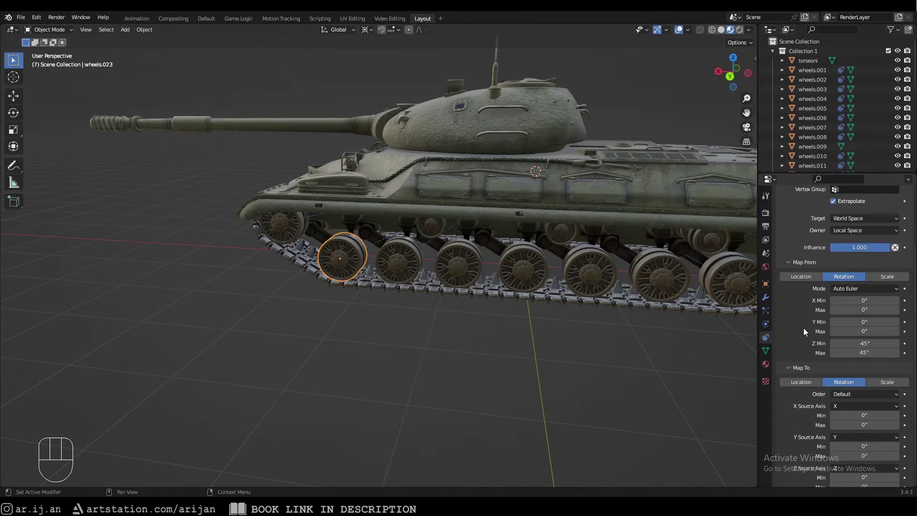
scroll(786, 333, "down", 2)
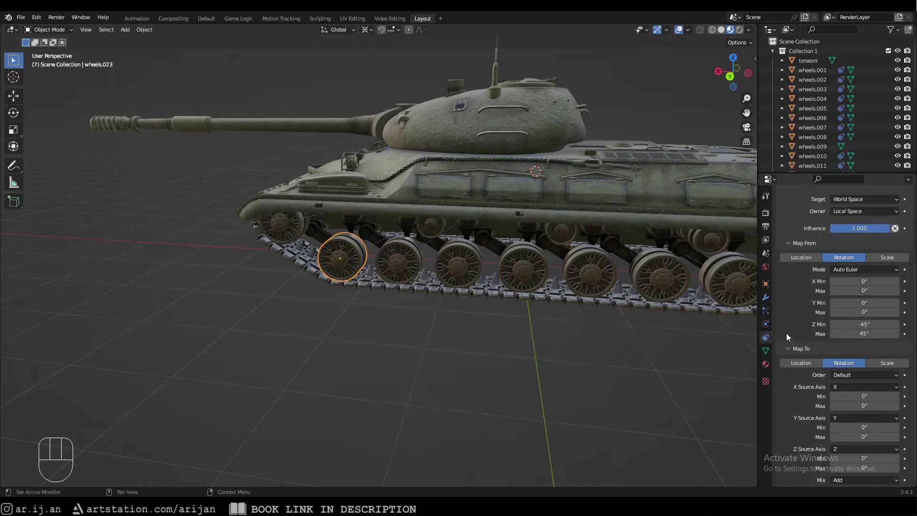
left_click(835, 415)
left_click(840, 415)
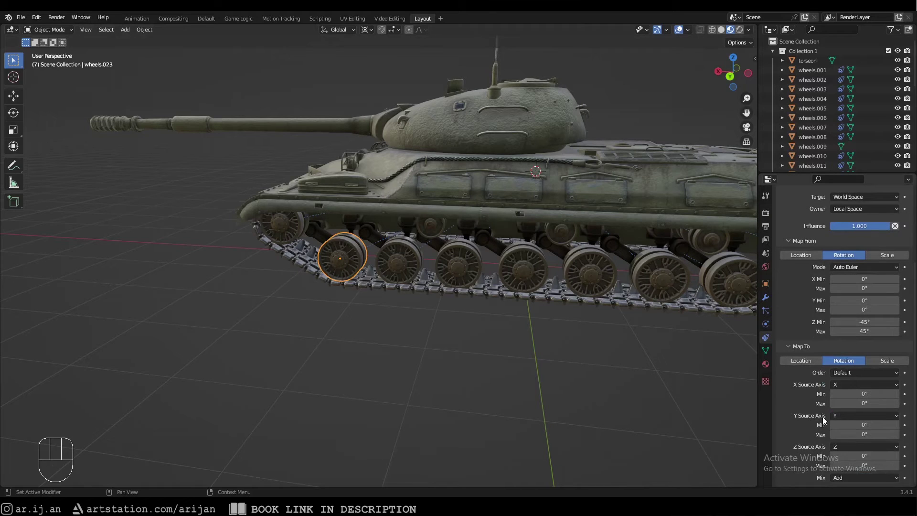
left_click(843, 415)
left_click(838, 448)
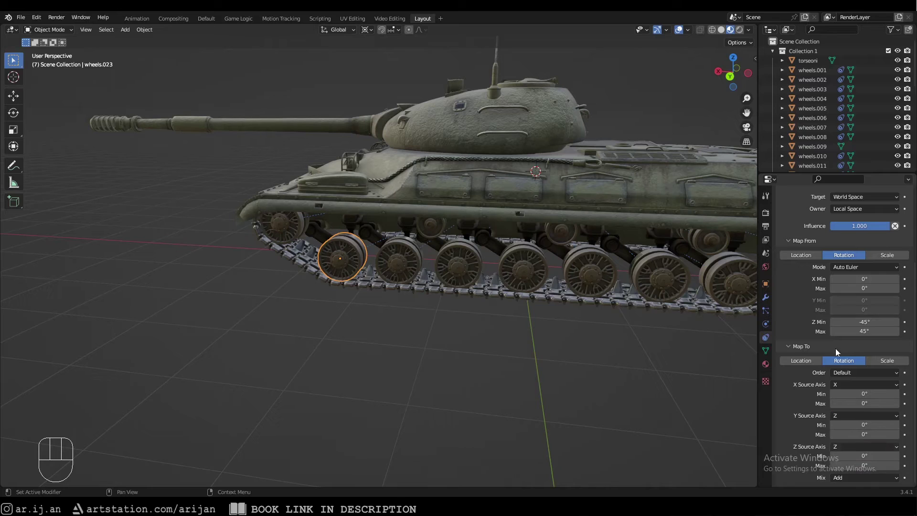
Step: Set the Map To rotation under the Y Source Axis to Min -180° and Max 180°
left_click(870, 424)
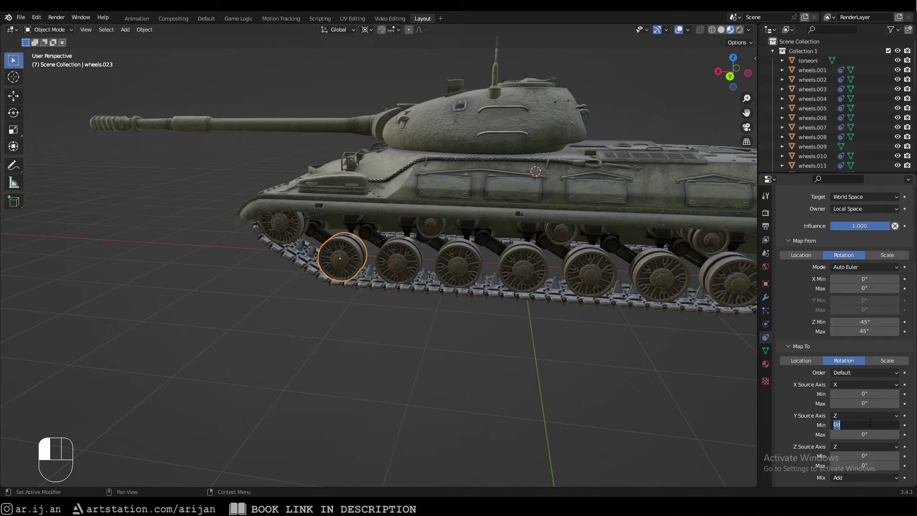
type("-180")
key("Tab")
type("180")
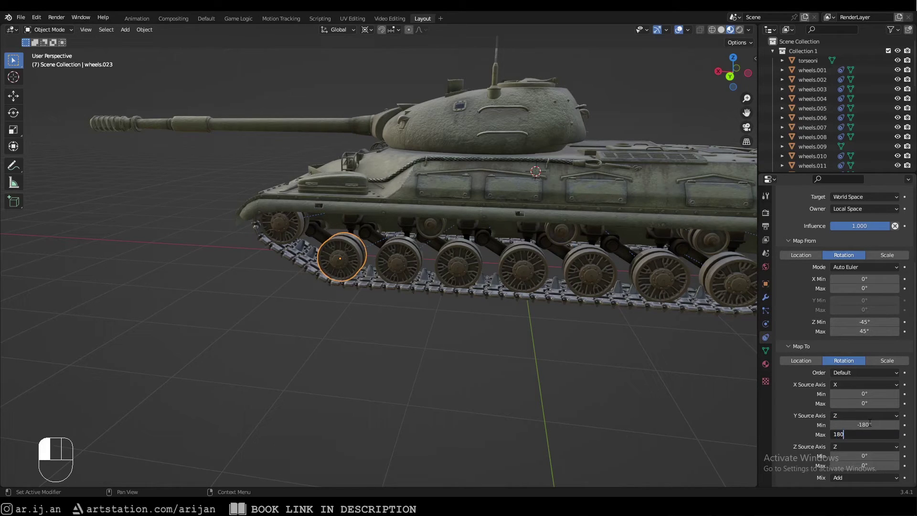
key("Return")
Step: Check the front road wheel's spin direction with a cancelled hull rotation about Z
left_click(523, 174)
key("r")
key("z")
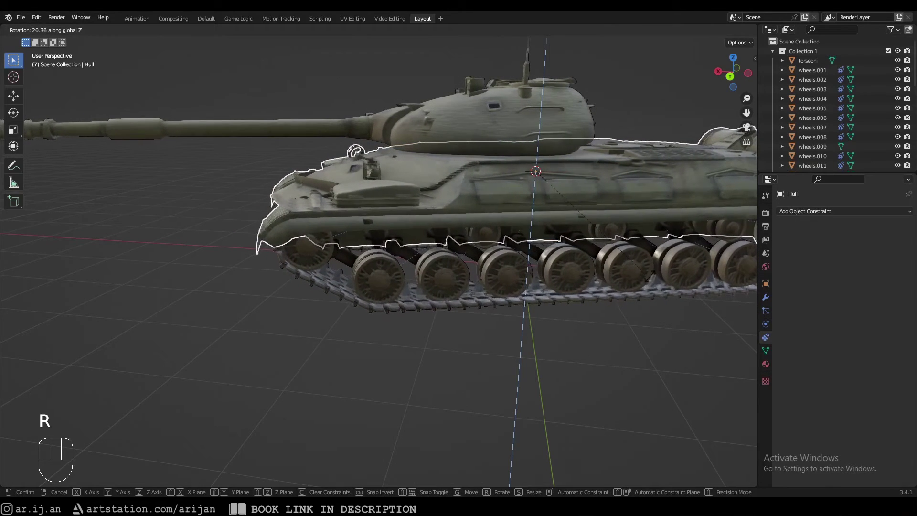
right_click(588, 271)
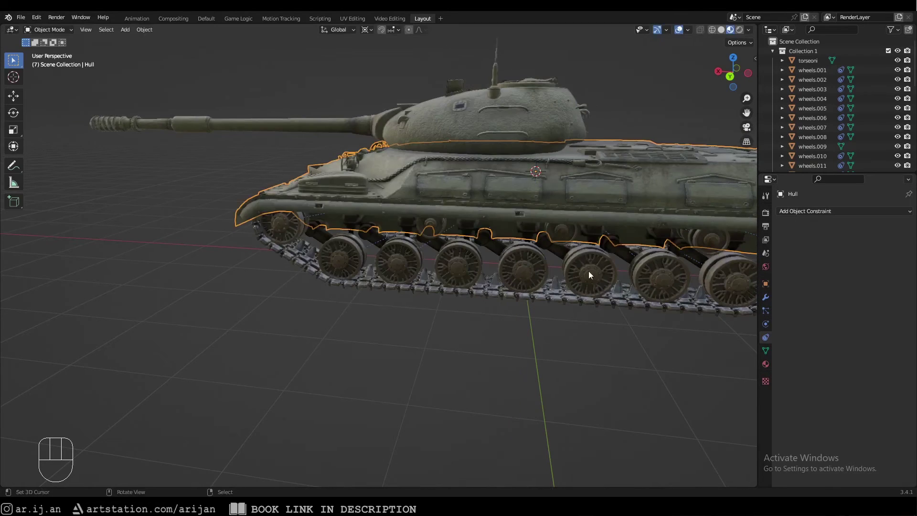
Step: Reverse the front road wheel's spin by setting its Y Source Axis output to Min 180° and Max -180°
left_click(347, 270)
scroll(849, 437, "down", 4)
left_click(873, 426)
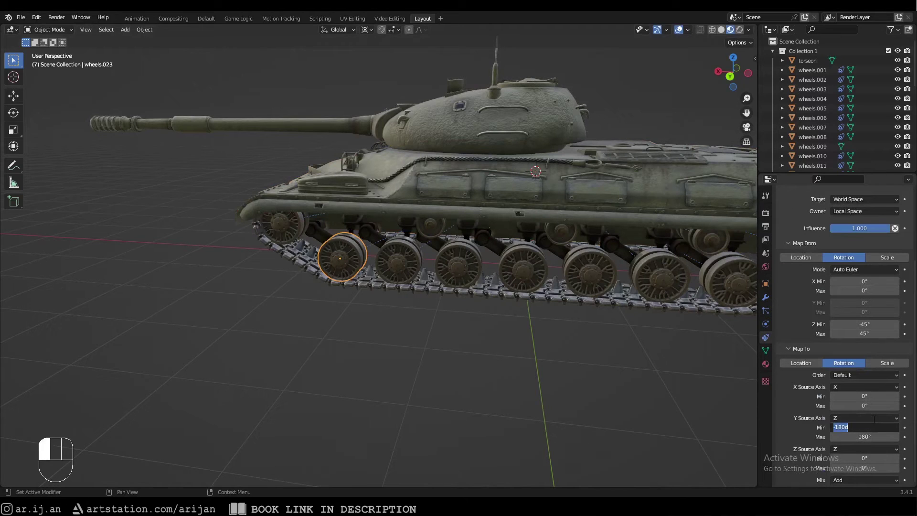
type("180")
key("Tab")
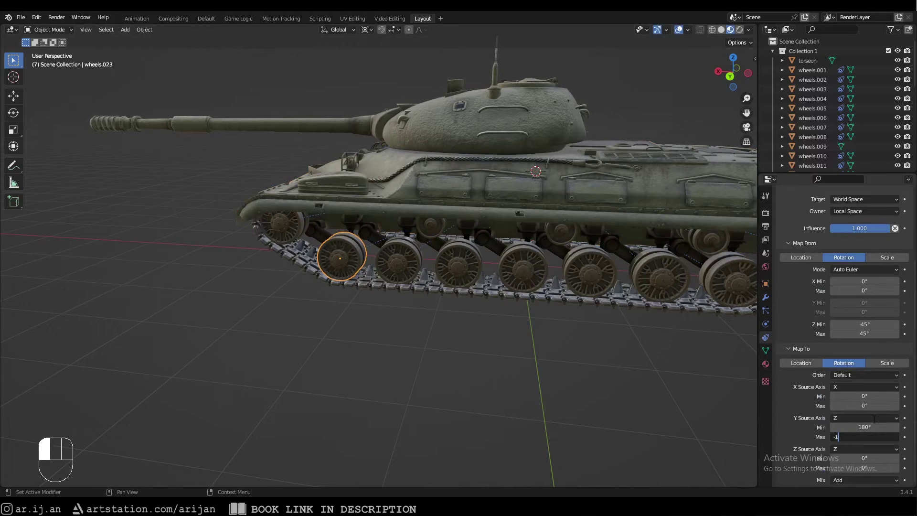
type("-180")
key("Return")
Step: Recheck the reversed wheel spin by turning the hull about Z and cancelling
left_click(500, 217)
middle_click_drag(592, 291, 598, 285)
key("r")
key("z")
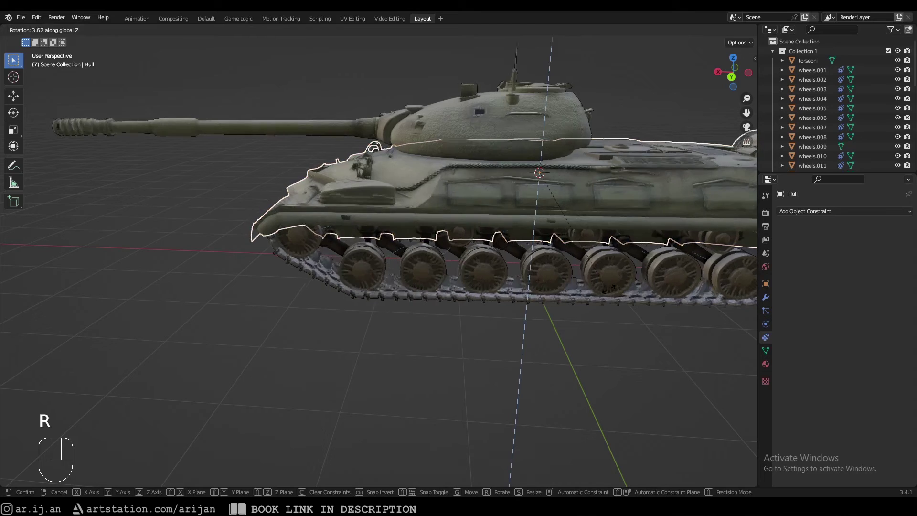
right_click(612, 275)
Step: Select all the other wheels on this side, adding the configured front road wheel last as the active object
right_click(297, 241)
right_click(430, 270, "shift")
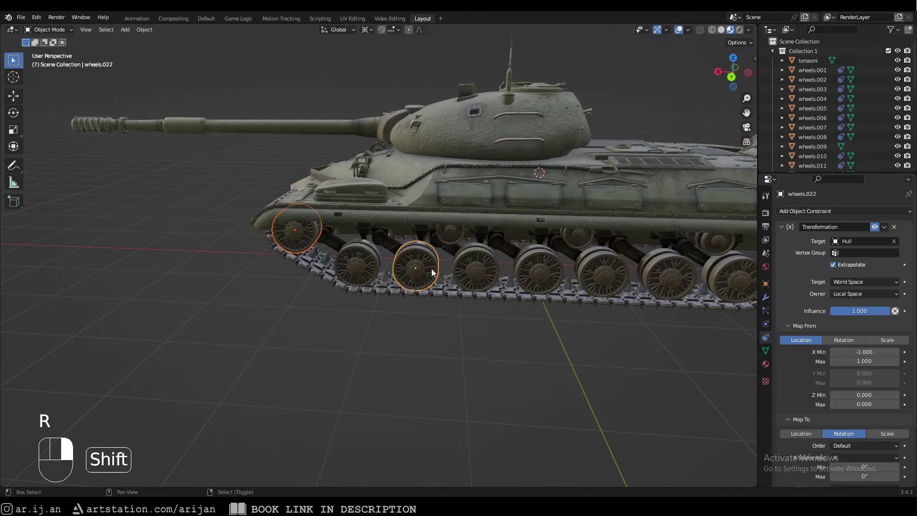
middle_click_drag(454, 270, 399, 260, "shift")
left_click(399, 262, "shift")
left_click(473, 261, "shift")
left_click(532, 263, "shift")
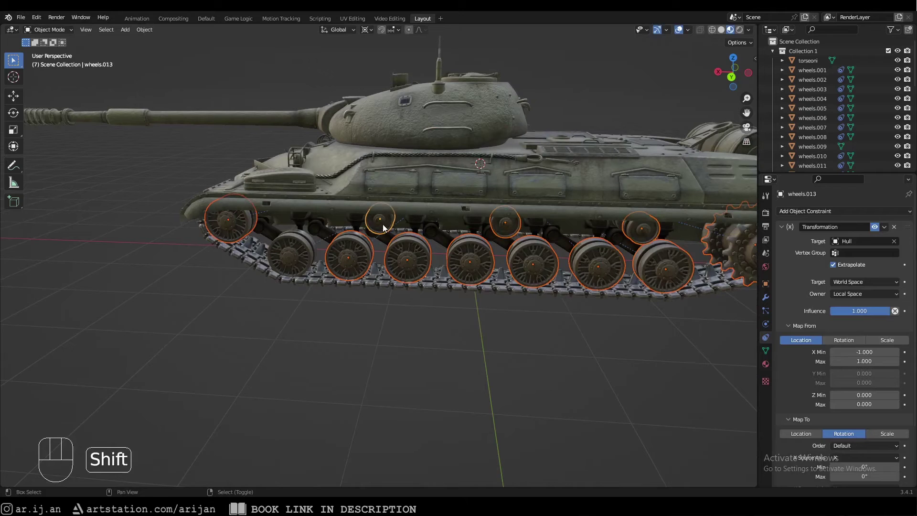
middle_click_drag(384, 228, 303, 190)
left_click(331, 260, "shift")
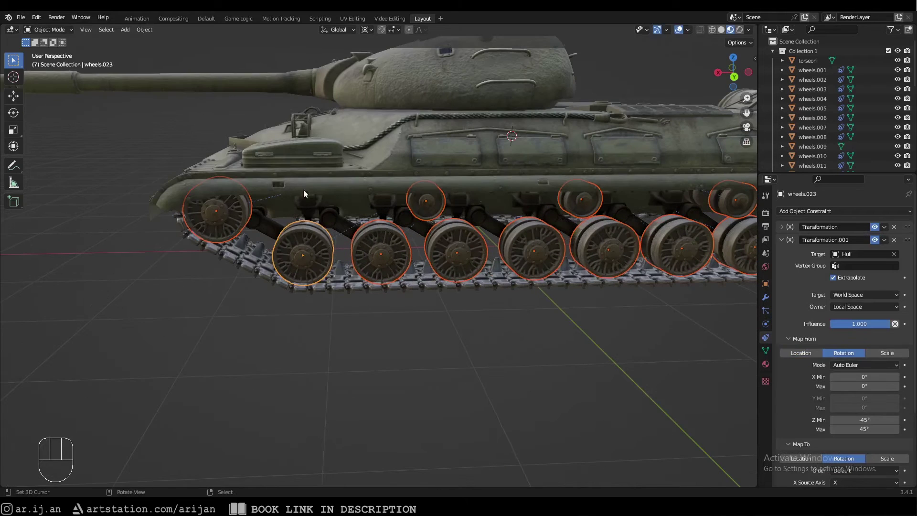
Step: Copy the active front road wheel's constraints to the other selected wheels
left_click(143, 30)
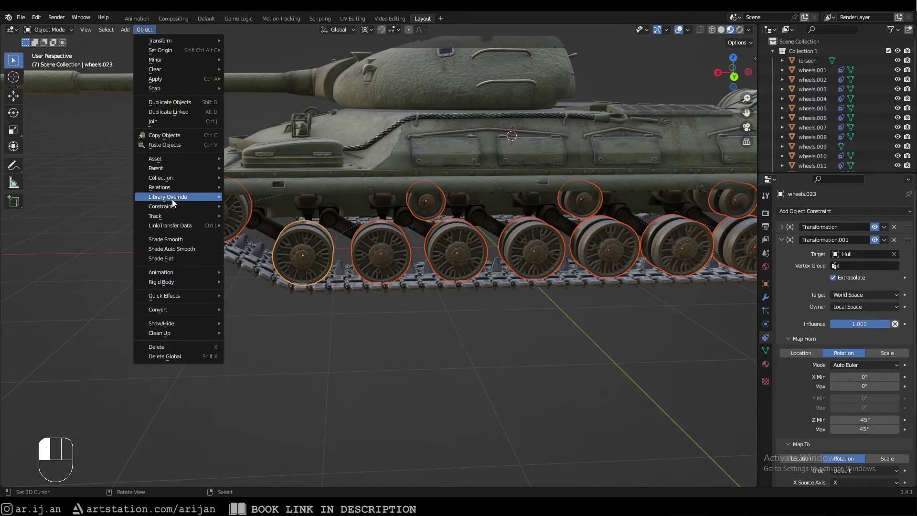
mouse_move(174, 198)
left_click(274, 216)
Step: Deselect everything and check all the wheels on this side with a cancelled hull rotation about Z
middle_click_drag(314, 233, 287, 234)
scroll(363, 215, "down", 1)
key("a")
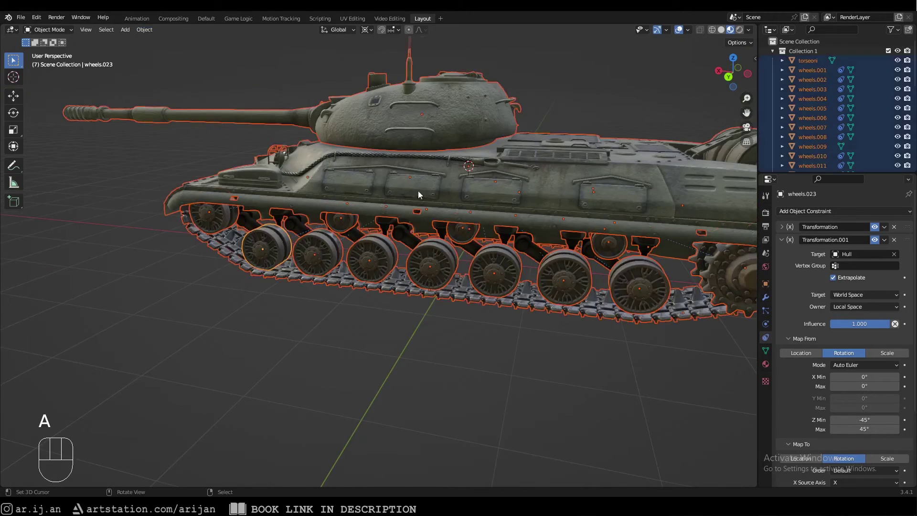
key("a")
left_click(418, 191)
key("r")
key("z")
right_click(509, 291)
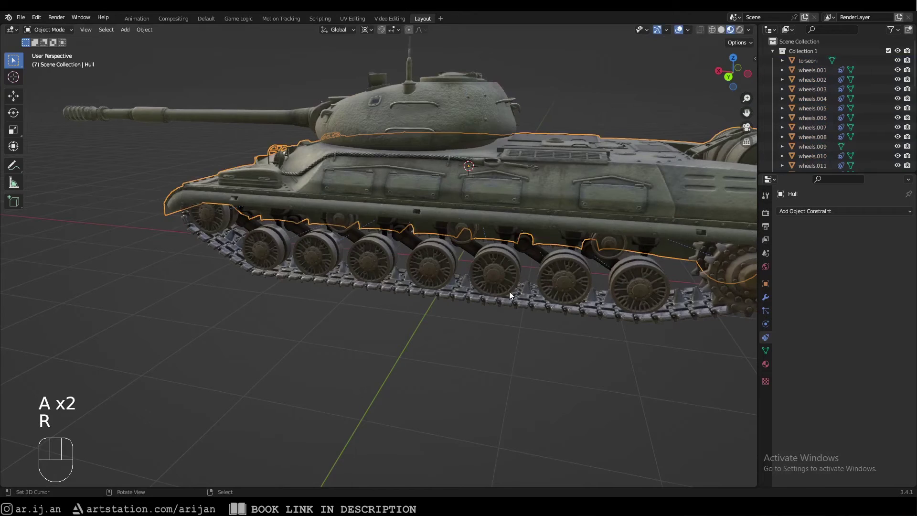
Step: Add a second Transformation constraint to this side's track, targeting Hull with Extrapolate enabled and Owner set to Local Space
right_click(509, 292)
right_click(524, 304)
middle_click_drag(707, 280, 755, 248)
left_click(788, 211)
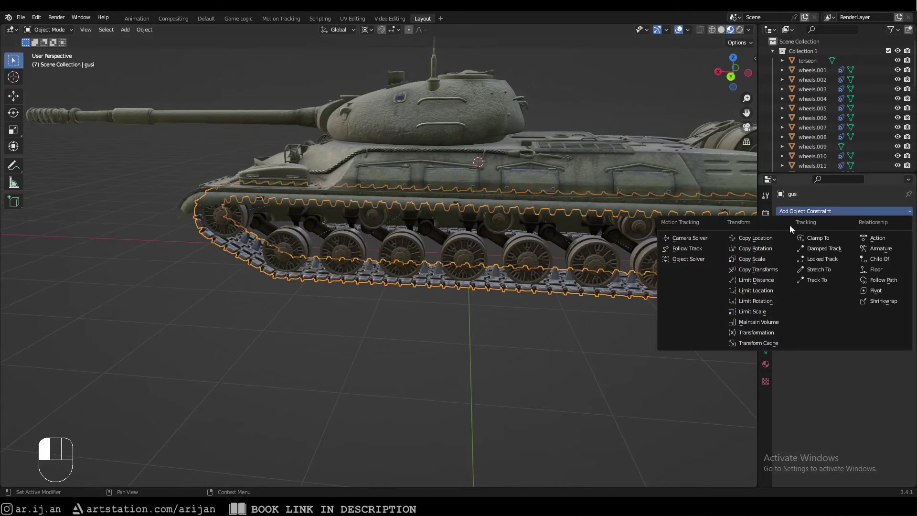
left_click(750, 332)
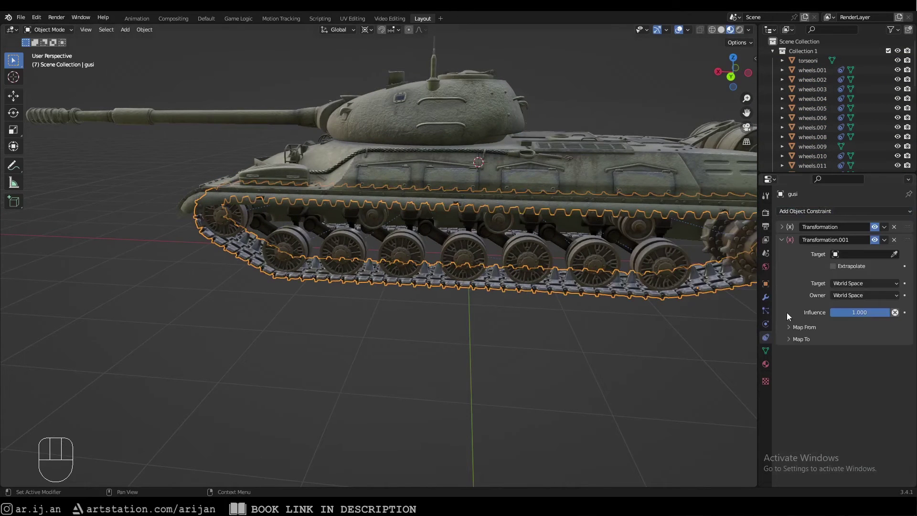
left_click(850, 255)
left_click(816, 277)
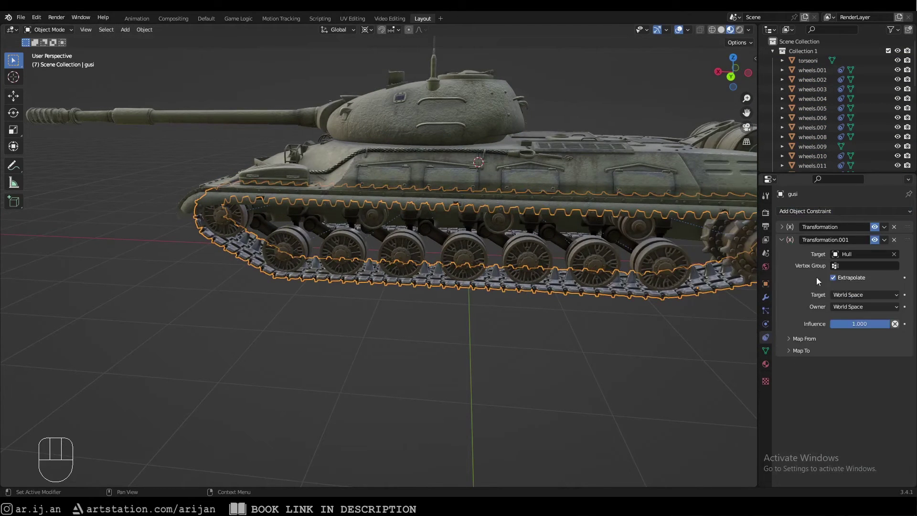
left_click(847, 306)
left_click(846, 339)
Step: Map the track's new constraint from the hull's Z rotation, ranging from -45° to 45°
left_click(808, 339)
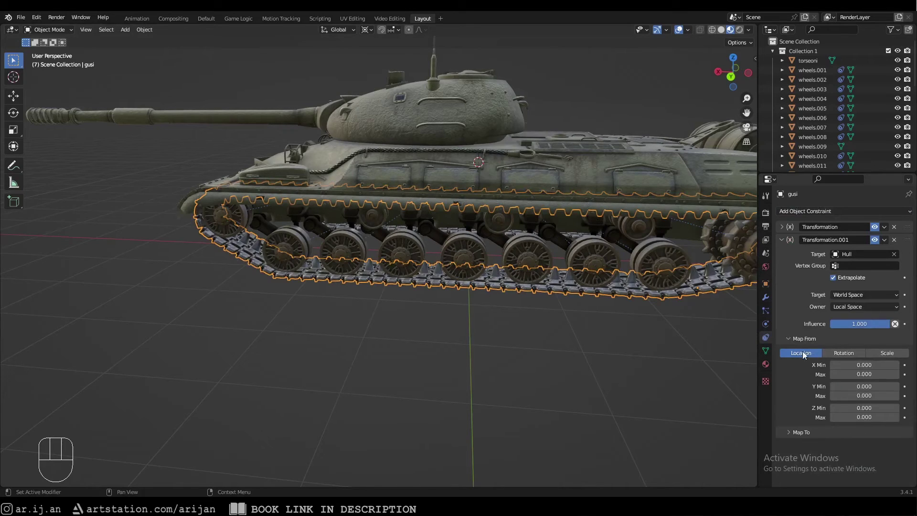
left_click(835, 353)
left_click(871, 419)
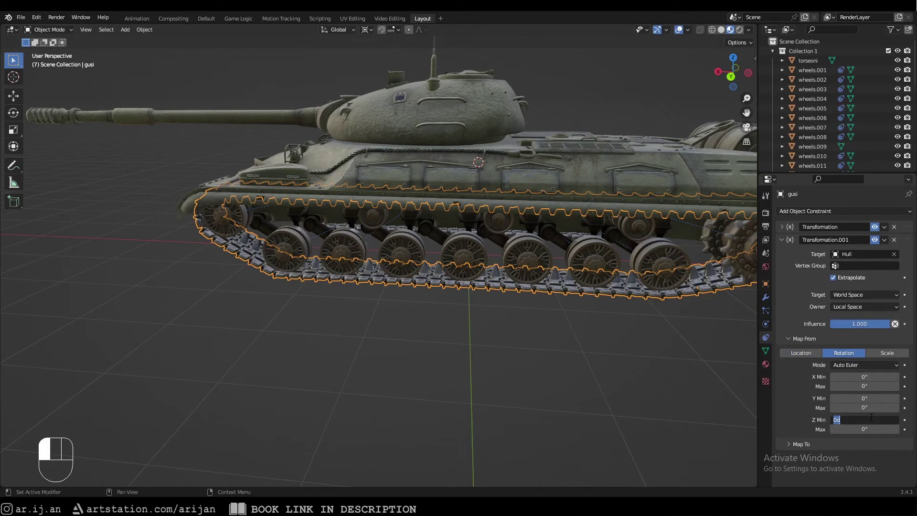
type("-45")
key("Tab")
type("45")
key("Return")
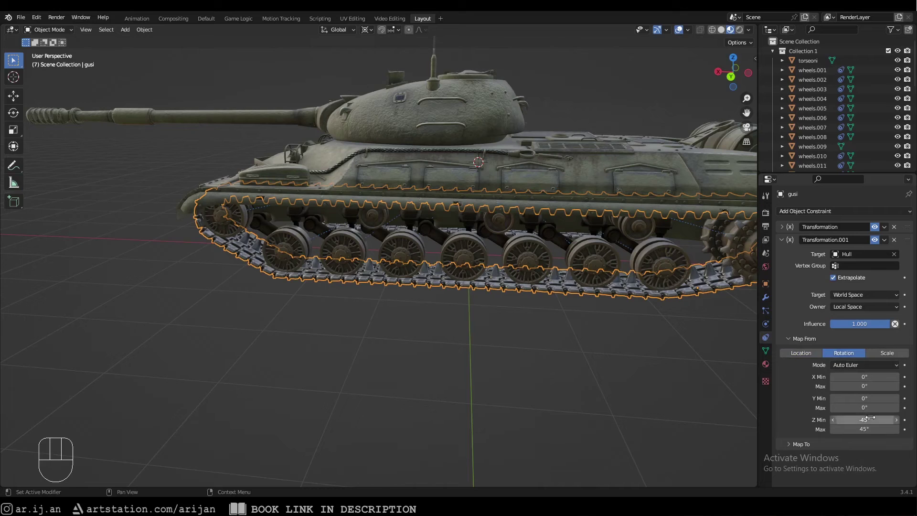
Step: Map the track's X location from source axis Z, with a minimum of -1 and a maximum of 1
left_click(802, 443)
scroll(797, 382, "down", 4)
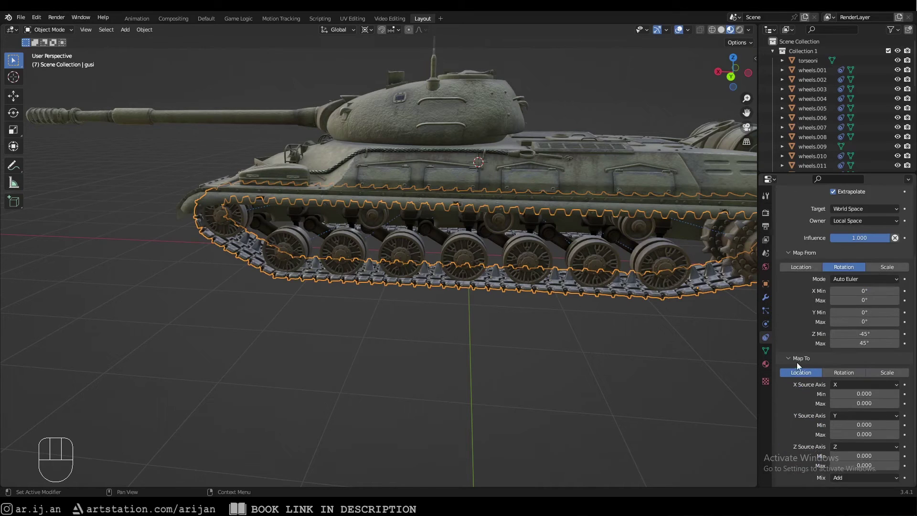
left_click(858, 386)
left_click(844, 417)
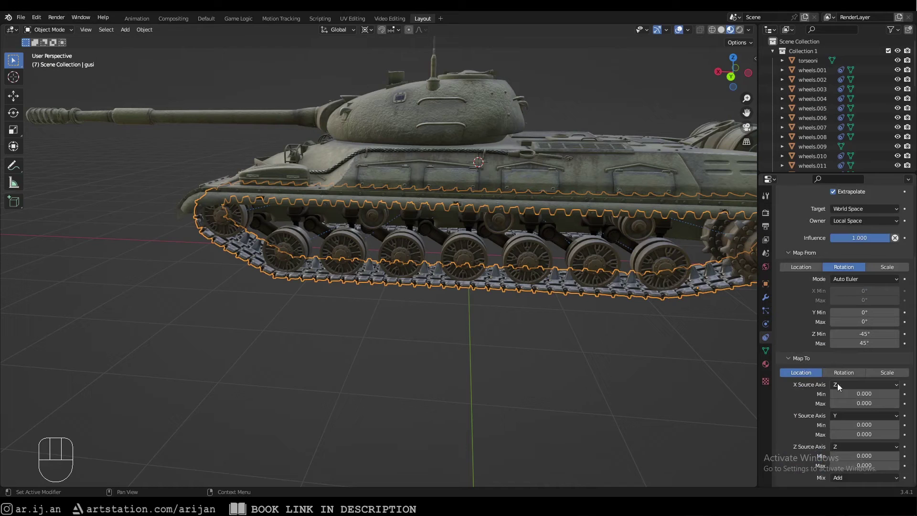
left_click(869, 393)
type("-1")
key("Tab")
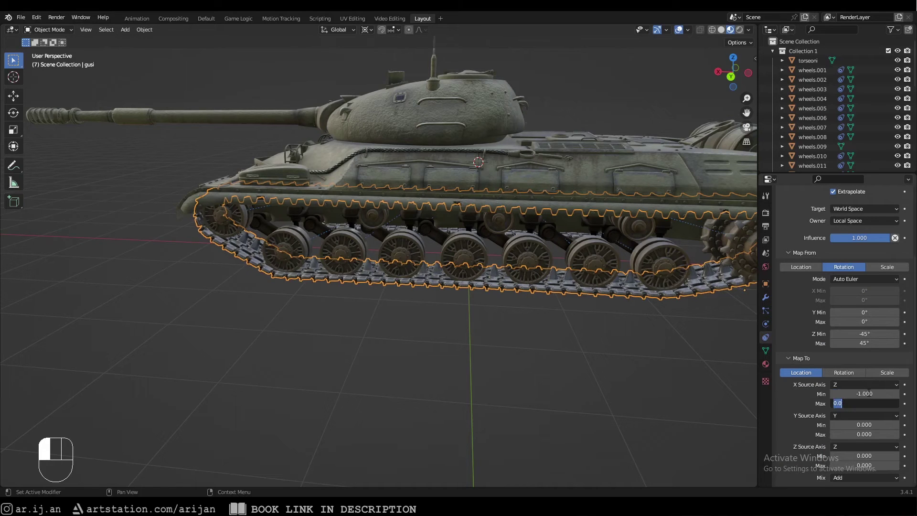
type("1")
key("Return")
Step: Check the track's movement with a cancelled hull rotation about Z
left_click(449, 158)
key("r")
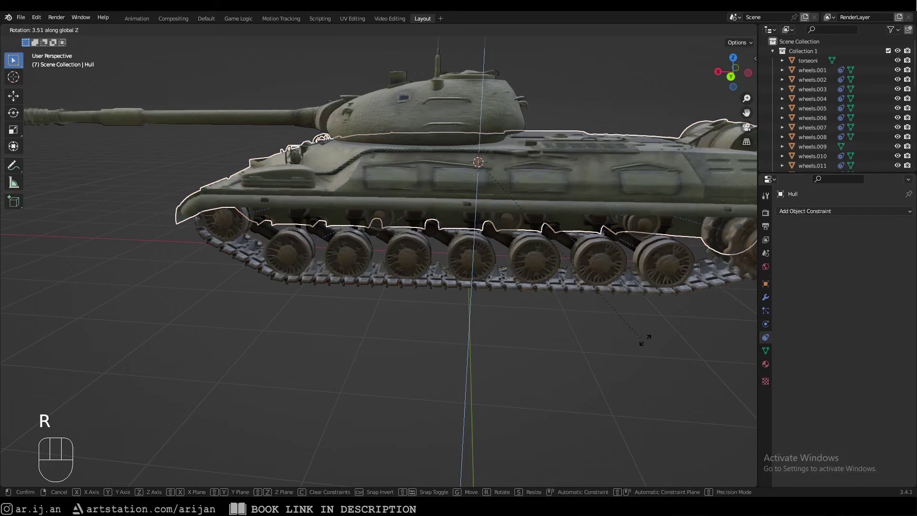
right_click(597, 297)
Step: Reselect the track and set its mapped X location minimum to -2
left_click(597, 297)
scroll(847, 412, "down", 5)
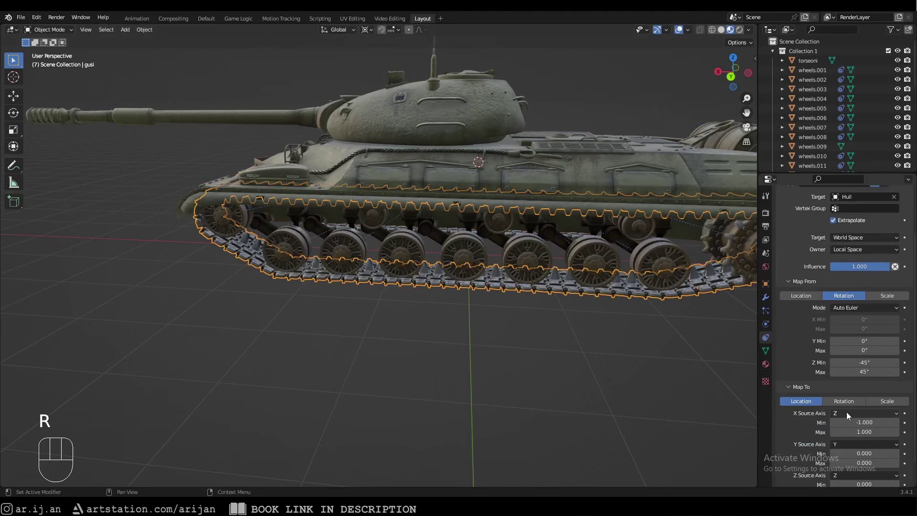
left_click(874, 393)
type("-2")
key("Return")
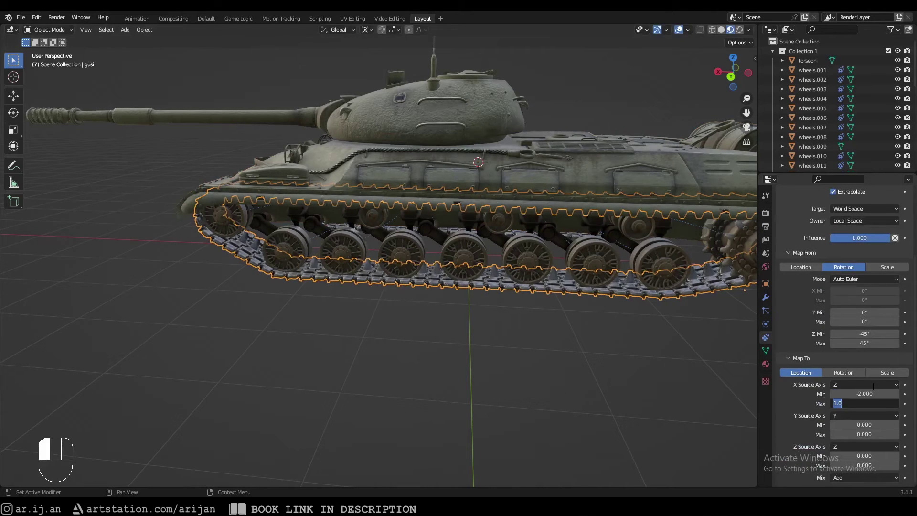
Step: Recheck the track's speed by turning the hull about Z and cancelling
left_click(486, 172)
key("r")
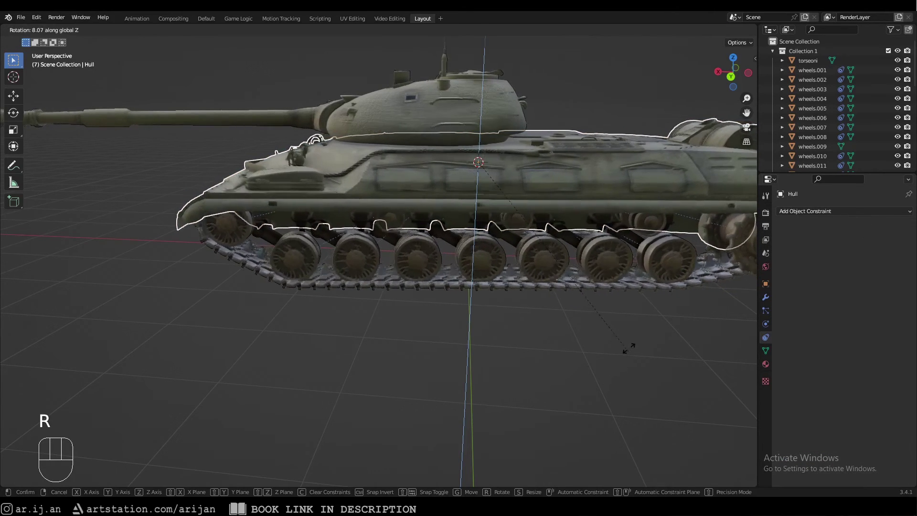
right_click(629, 312)
Step: Add a second Transformation constraint to wheels.002 on the opposite side, targeting Hull with Extrapolate enabled and Owner in Local Space
middle_click_drag(346, 261, 395, 237)
left_click(396, 237)
left_click(451, 239)
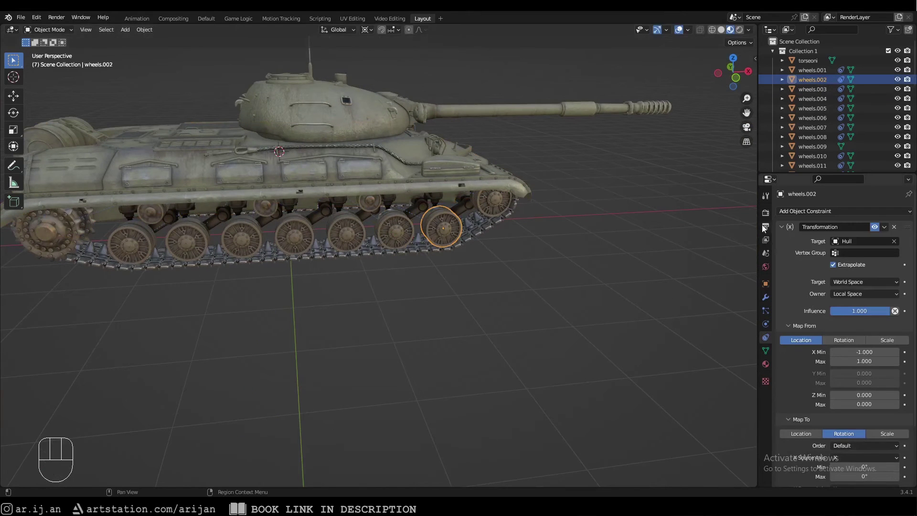
left_click(782, 226)
left_click(794, 211)
left_click(763, 332)
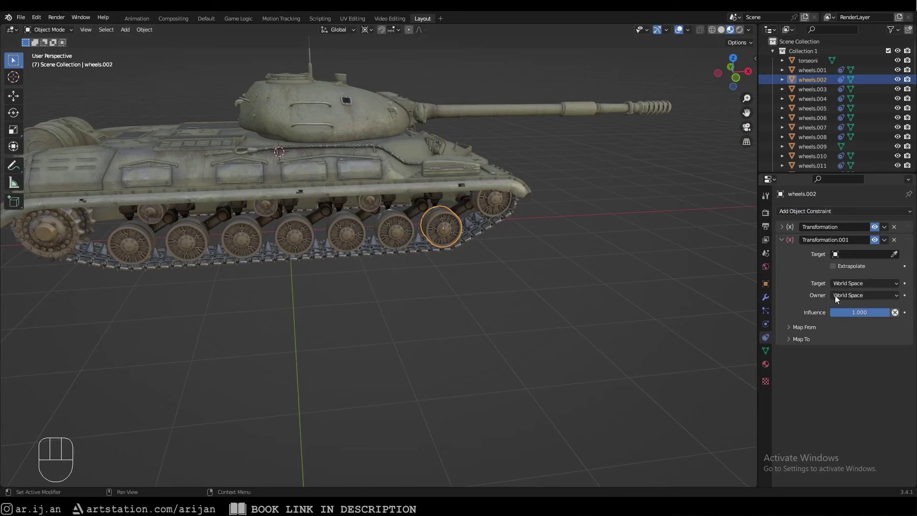
left_click(850, 254)
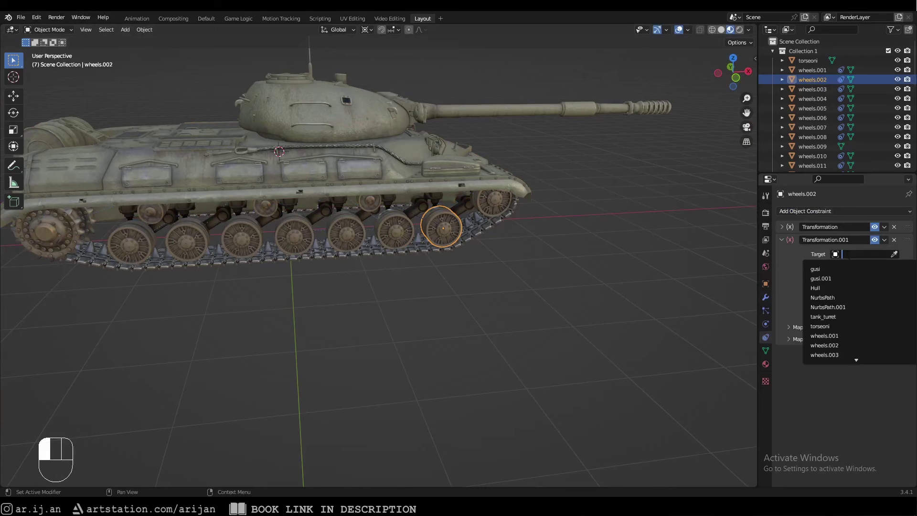
left_click(825, 287)
left_click(849, 307)
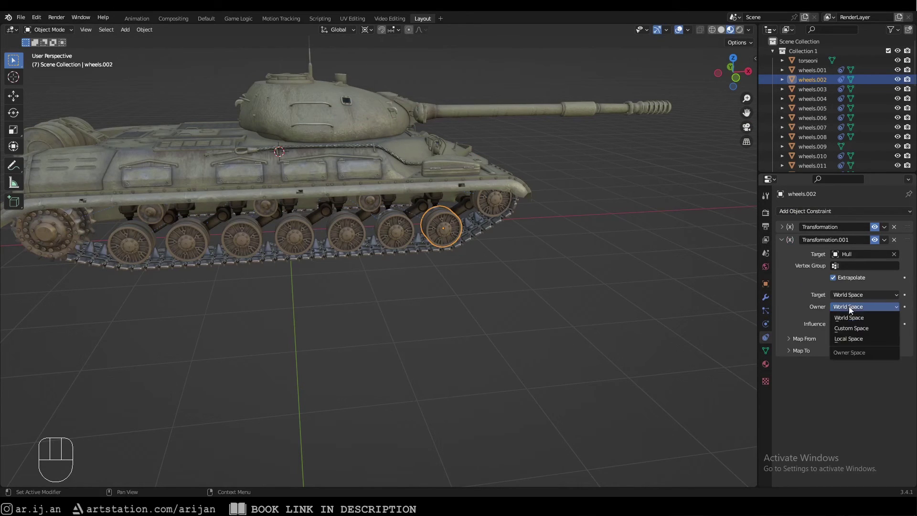
left_click(845, 339)
Step: Map the wheel's new constraint from the hull's Z rotation, ranging from -45° to 45°
left_click(798, 339)
left_click(842, 353)
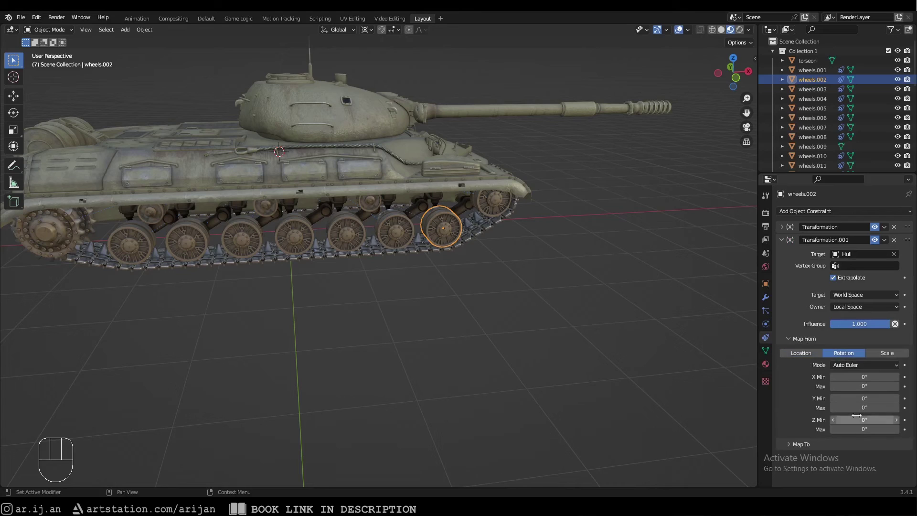
left_click(860, 418)
type("-45")
key("Tab")
type("45")
key("Return")
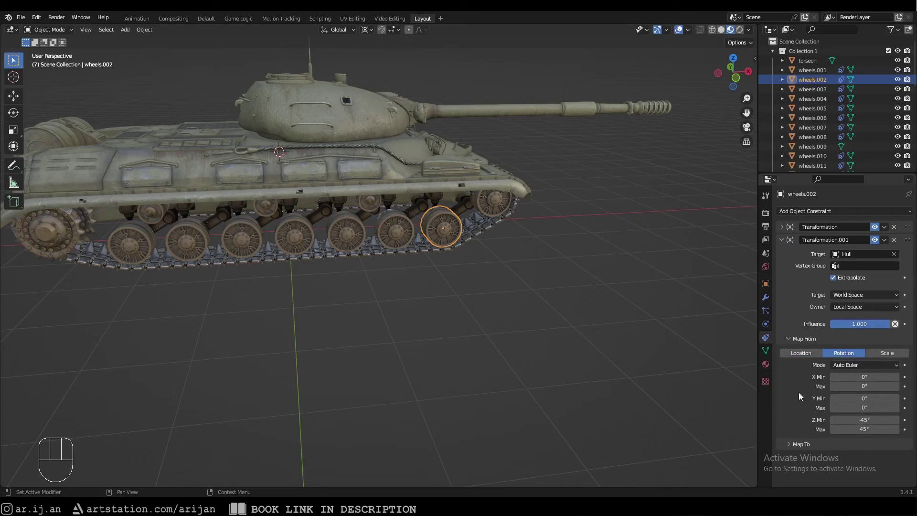
Step: Map the constraint to the wheel's Y rotation with source axis Z, minimum 180° and maximum -180°
left_click(802, 444)
scroll(810, 406, "down", 4)
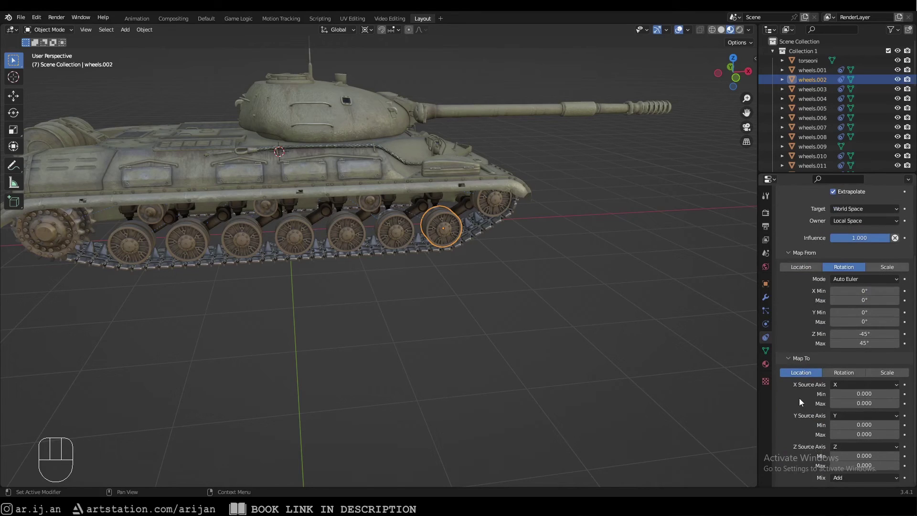
left_click(836, 374)
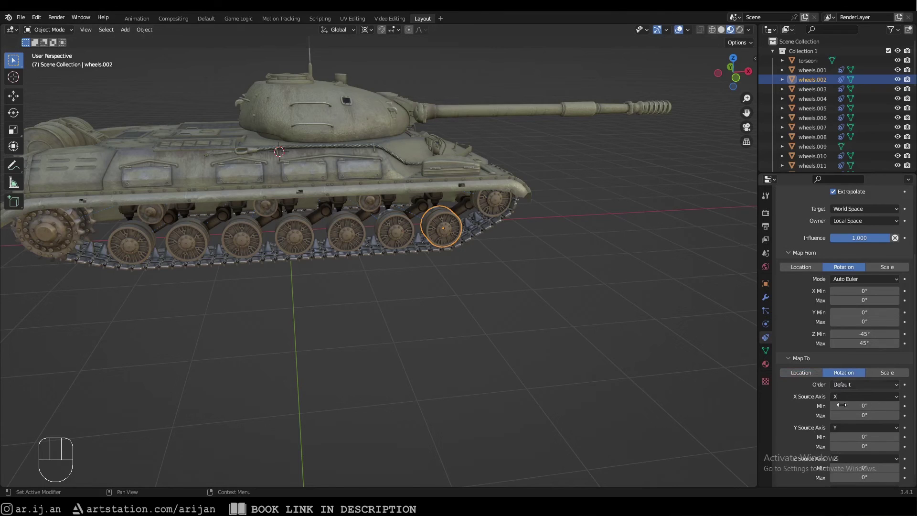
scroll(836, 399, "down", 1)
left_click(841, 415)
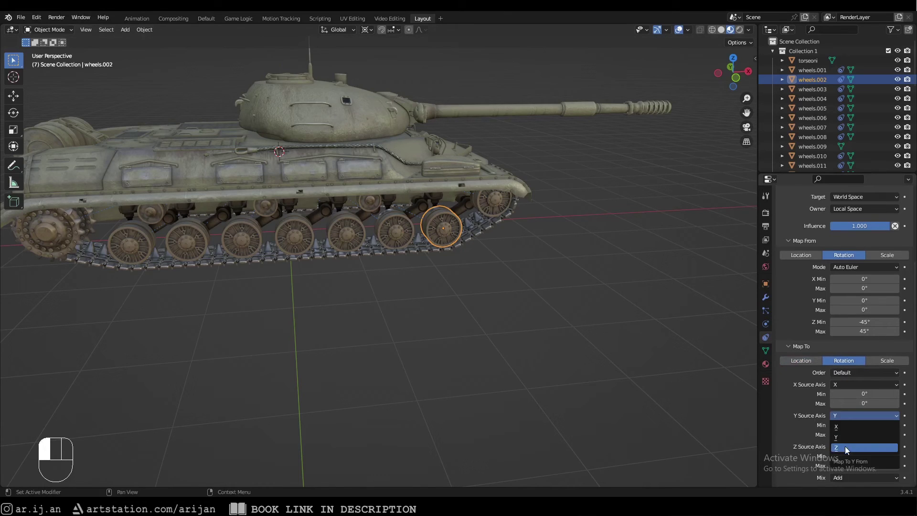
left_click(845, 446)
left_click(855, 425)
type("180")
key("Tab")
type("-")
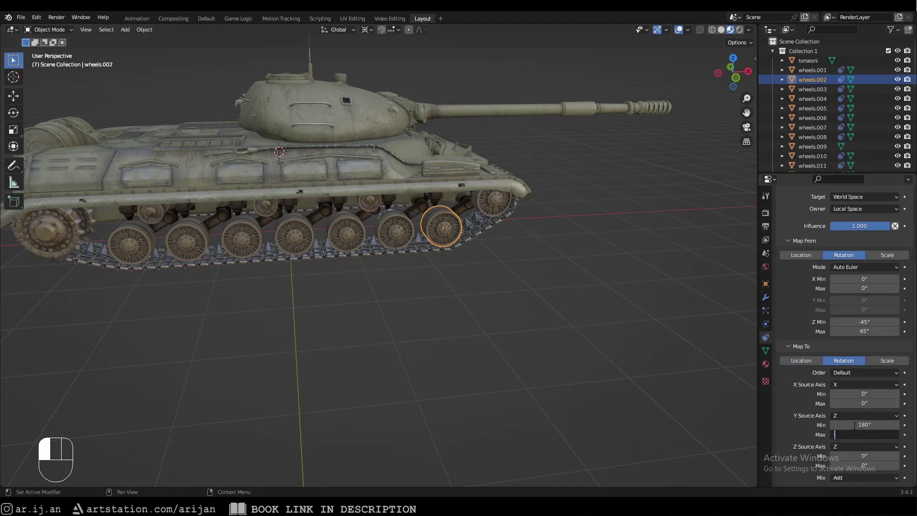
type("180")
key("Return")
Step: Check the wheel's spin direction with a cancelled hull rotation about Z
right_click(457, 300)
right_click(342, 165)
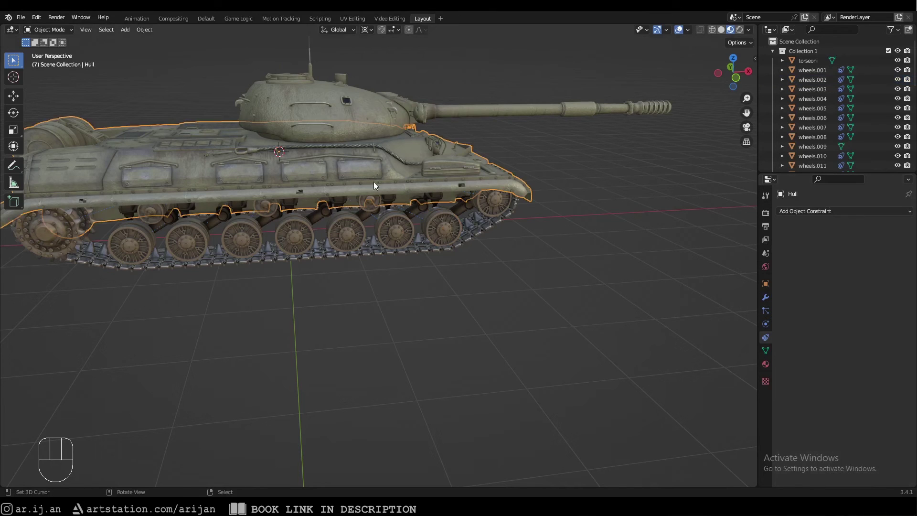
key("r")
key("z")
right_click(501, 239)
Step: Reverse the wheel's Y rotation mapping to a minimum of -180° and a maximum of 180°
right_click(444, 228)
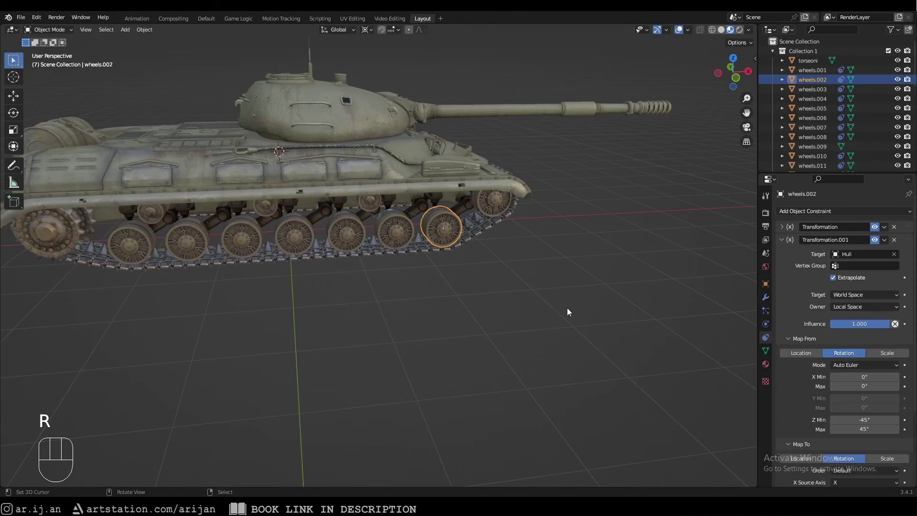
scroll(874, 428, "down", 4)
left_click(865, 447)
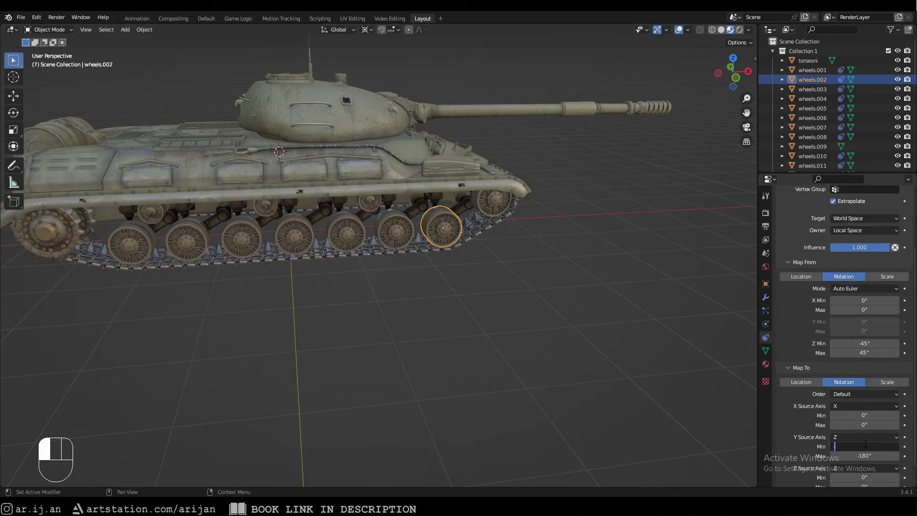
key("Tab")
key("Return")
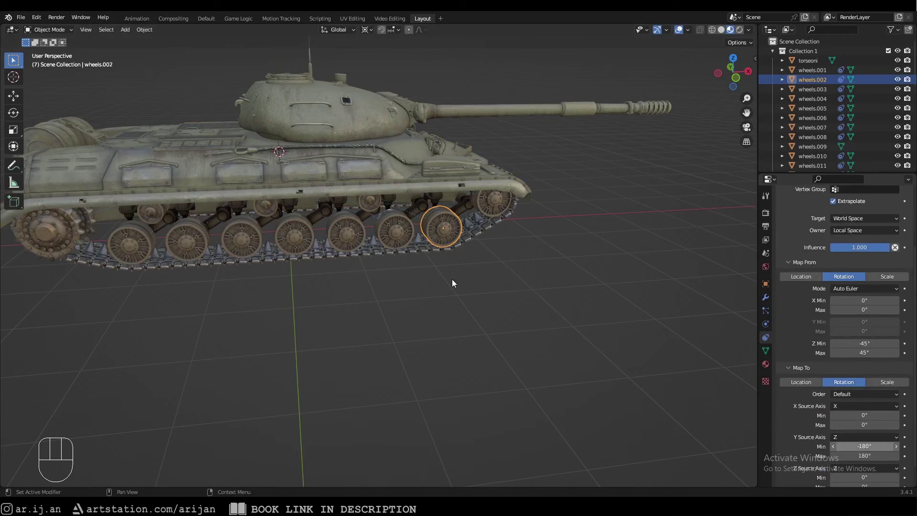
Step: Recheck the wheel's reversed spin up close with two cancelled hull rotations about Z
right_click(479, 184)
key("r")
key("z")
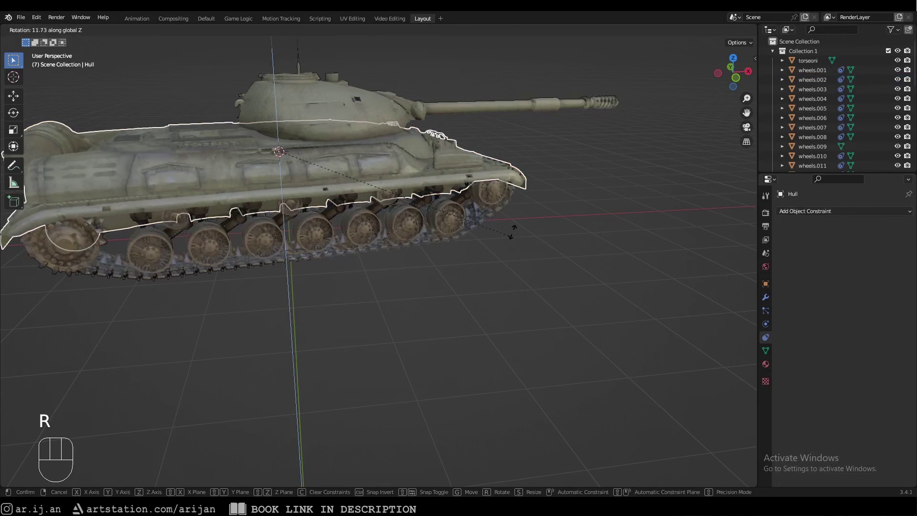
right_click(510, 239)
middle_click_drag(514, 273, 531, 286, "shift")
scroll(531, 286, "up", 1)
key("r")
key("z")
right_click(533, 280)
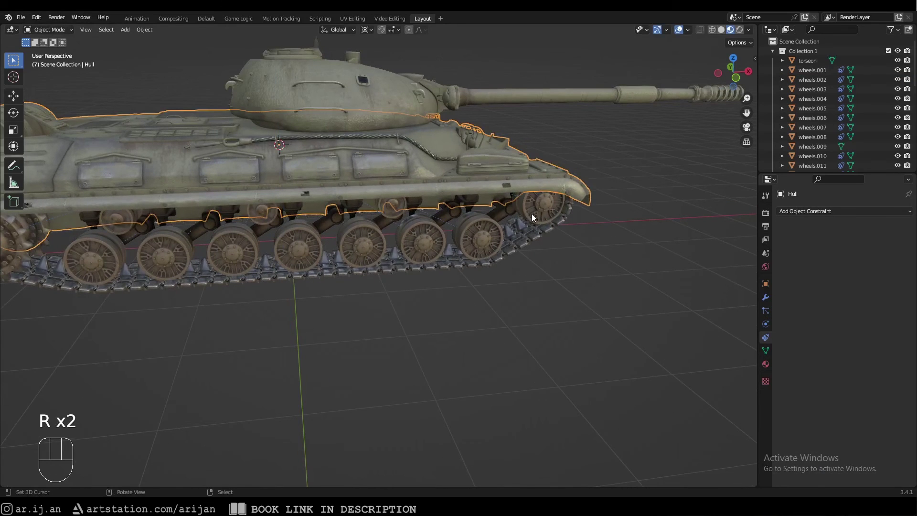
Step: Select all the other wheels on this side, adding the configured wheels.002 last as the active object
left_click(531, 214)
left_click(424, 242, "shift")
left_click(363, 245, "shift")
left_click(302, 250, "shift")
middle_click_drag(265, 252, 358, 249, "shift")
left_click(351, 249, "shift")
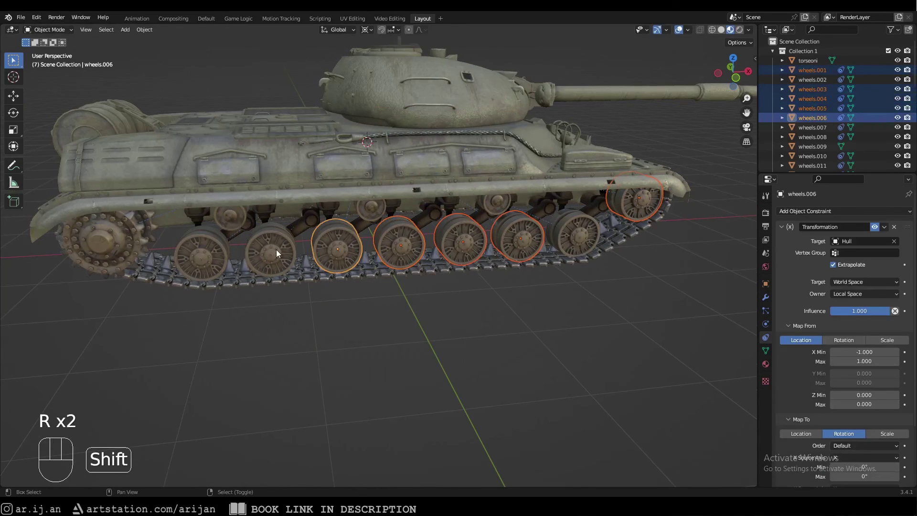
left_click(277, 249, "shift")
left_click(205, 251, "shift")
left_click(133, 245, "shift")
left_click(225, 216, "shift")
left_click(371, 206, "shift")
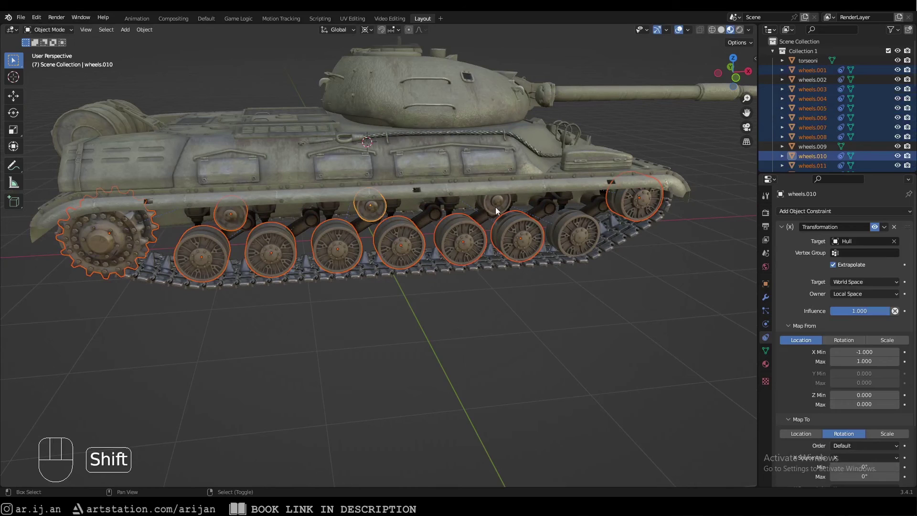
left_click(496, 201, "shift")
left_click(573, 234, "shift")
Step: Copy the constraints of wheels.002 to the other selected wheels
left_click(145, 29)
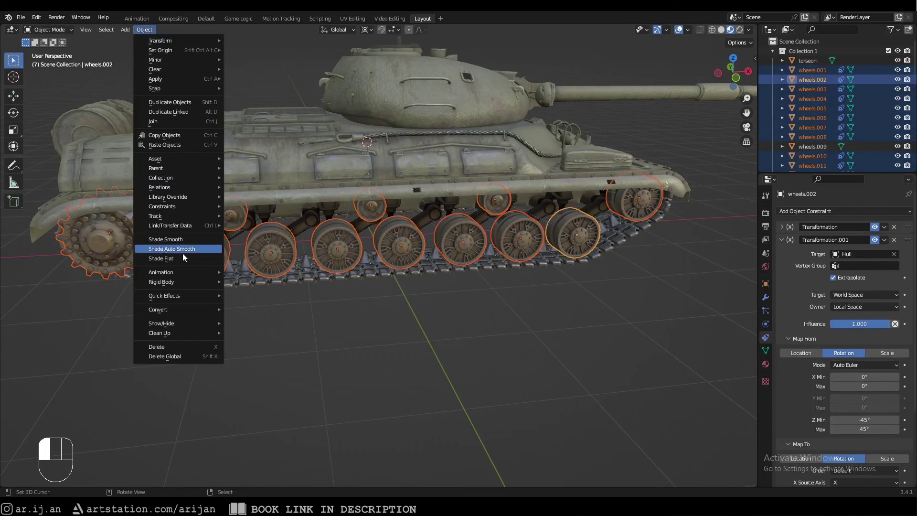
right_click(173, 208)
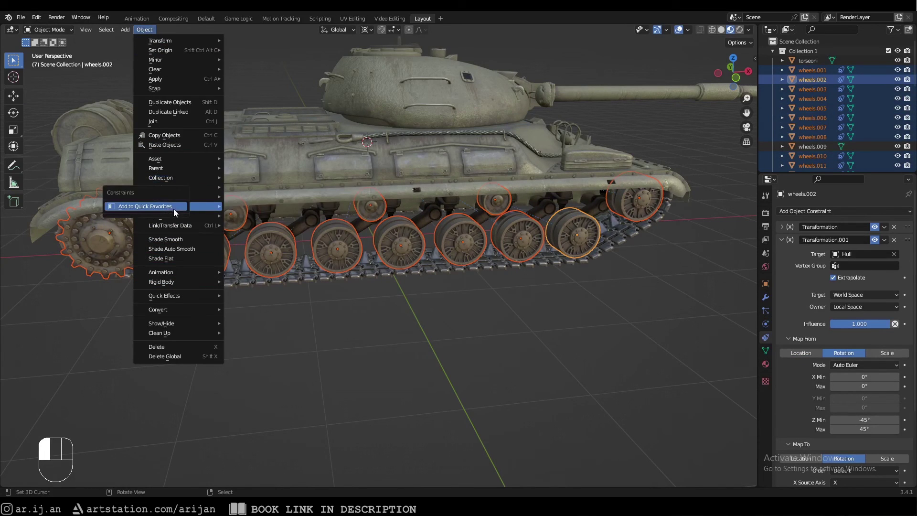
mouse_move(228, 208)
left_click(269, 216)
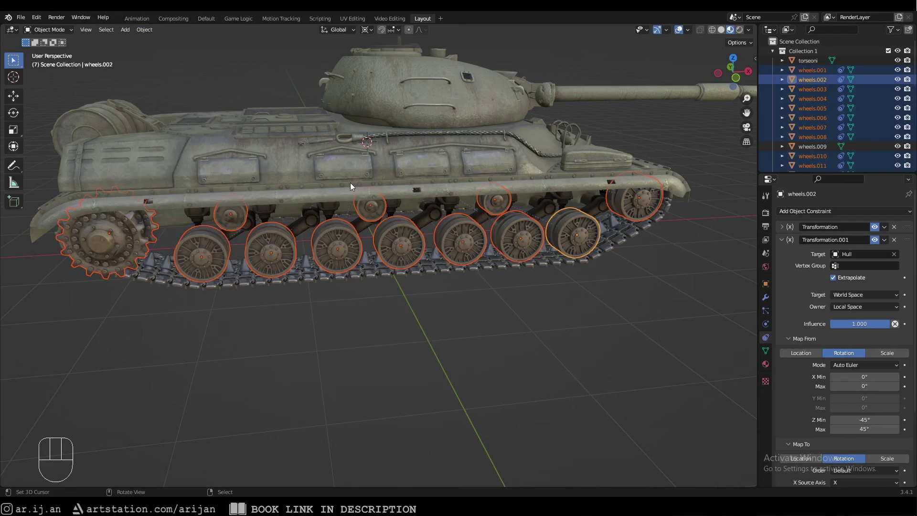
Step: Add a second Transformation constraint to the near-side track, targeting Hull with Extrapolate enabled and the owner in Local Space
left_click(337, 282)
left_click(783, 227)
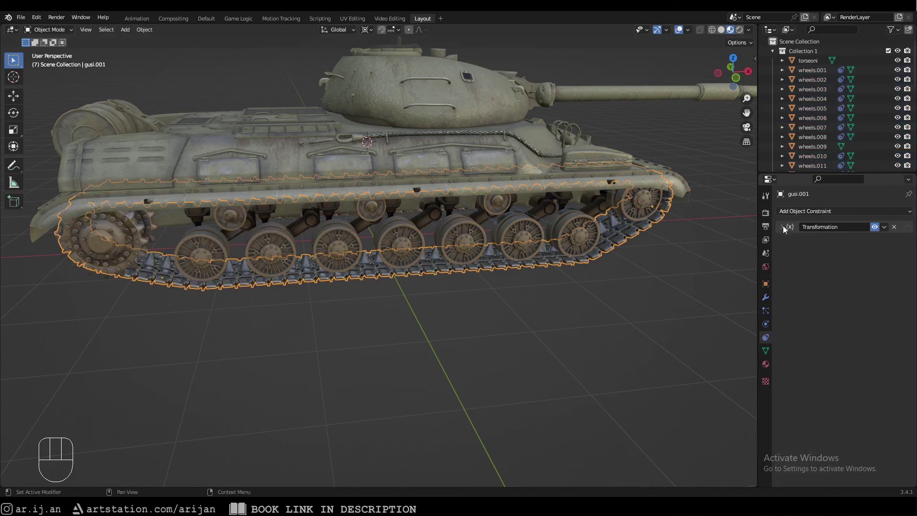
left_click(801, 209)
left_click(771, 333)
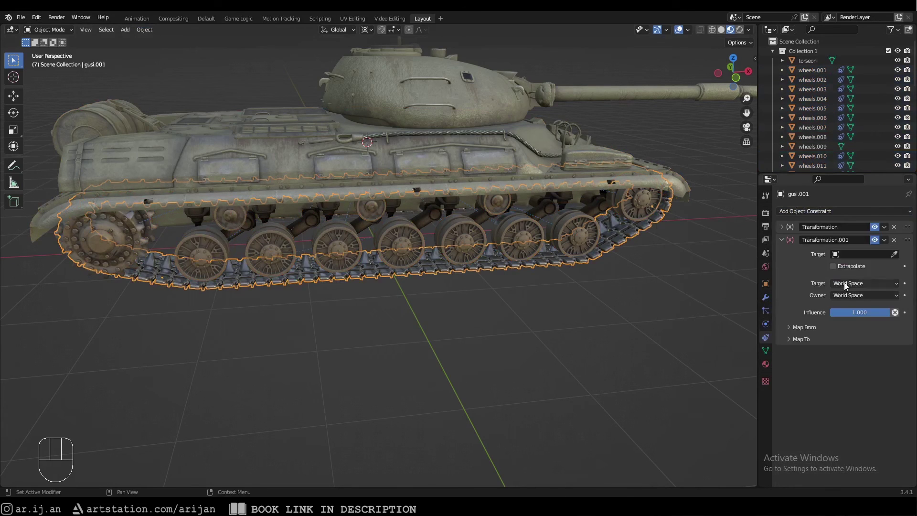
left_click(853, 254)
left_click(853, 287)
left_click(849, 307)
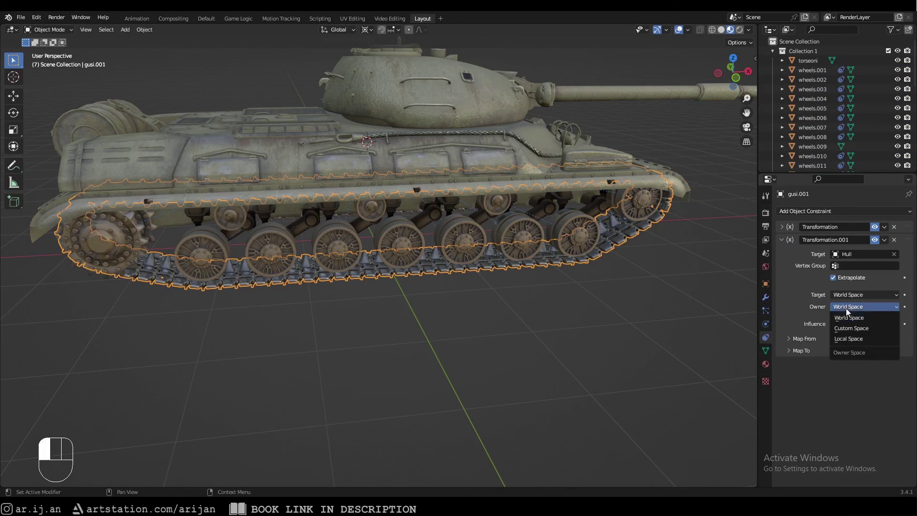
left_click(848, 338)
Step: Map the track's second constraint from rotation, with a Z minimum of -45° and a maximum of 45°
left_click(804, 339)
left_click(844, 353)
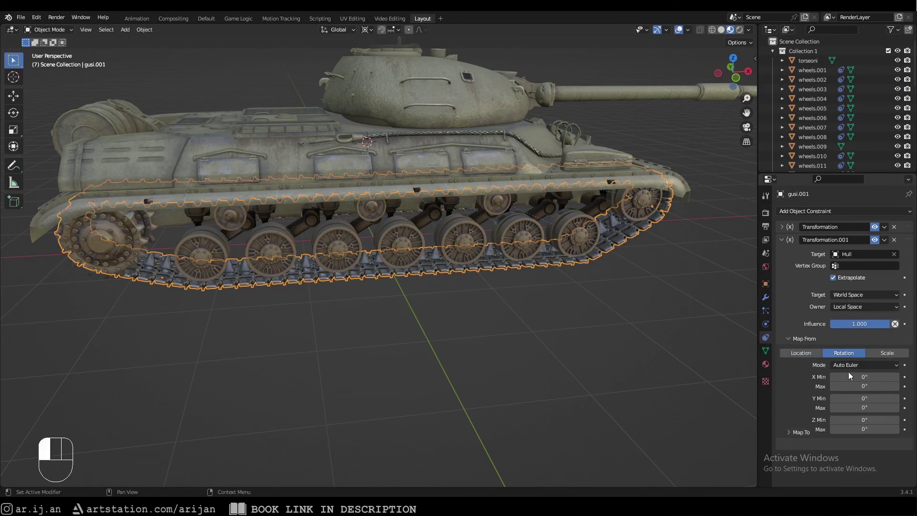
left_click(865, 419)
type("45")
key("Return")
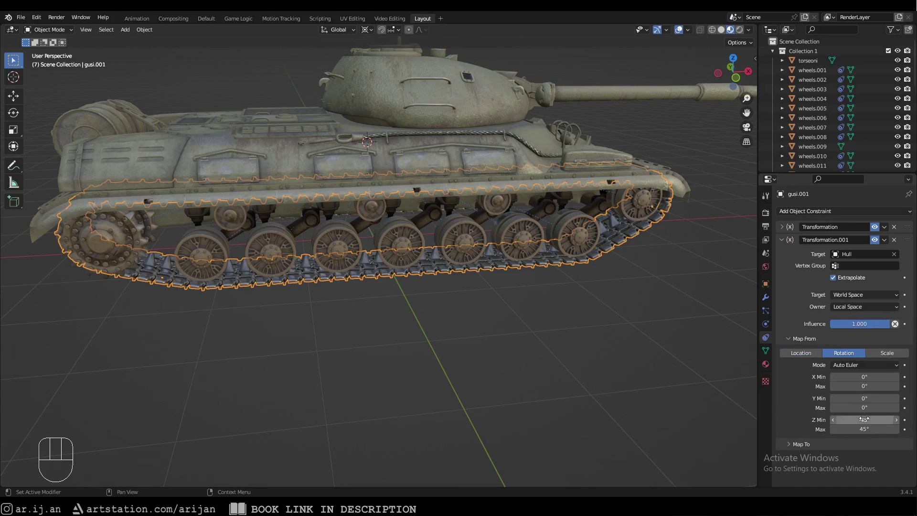
Step: Map the constraint to X location using Z as the source axis, with a minimum of -1 and a maximum of 1
left_click(787, 445)
scroll(813, 421, "down", 5)
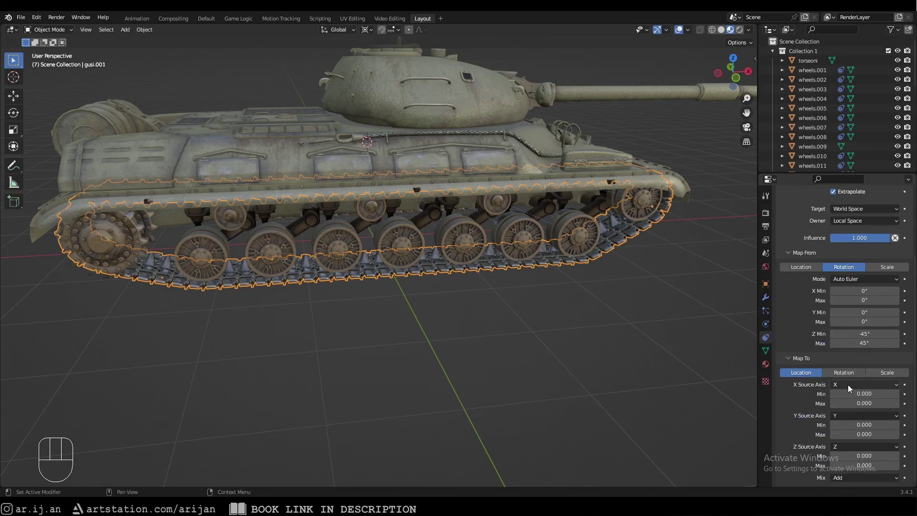
left_click(847, 386)
left_click(846, 417)
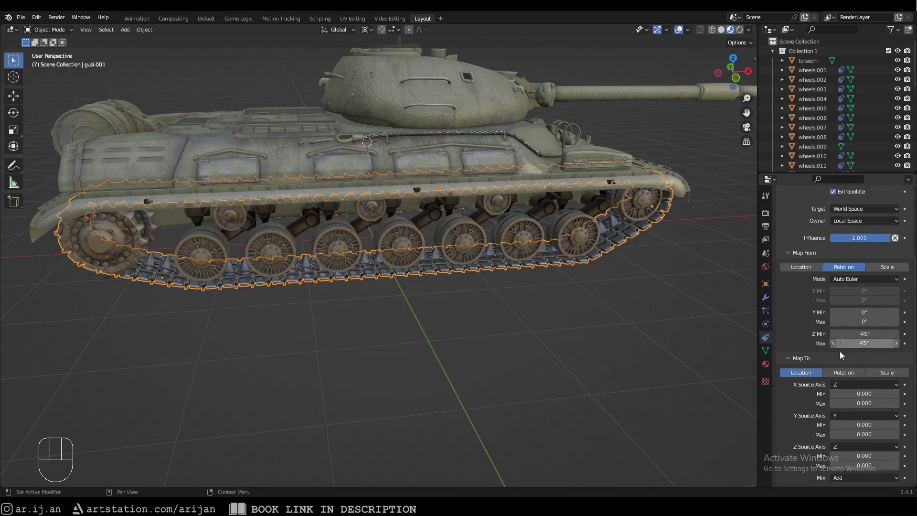
left_click(853, 389)
type("-1")
key("Return")
Step: Check the track's motion with a cancelled hull rotation about Z
right_click(395, 158)
key("r")
key("z")
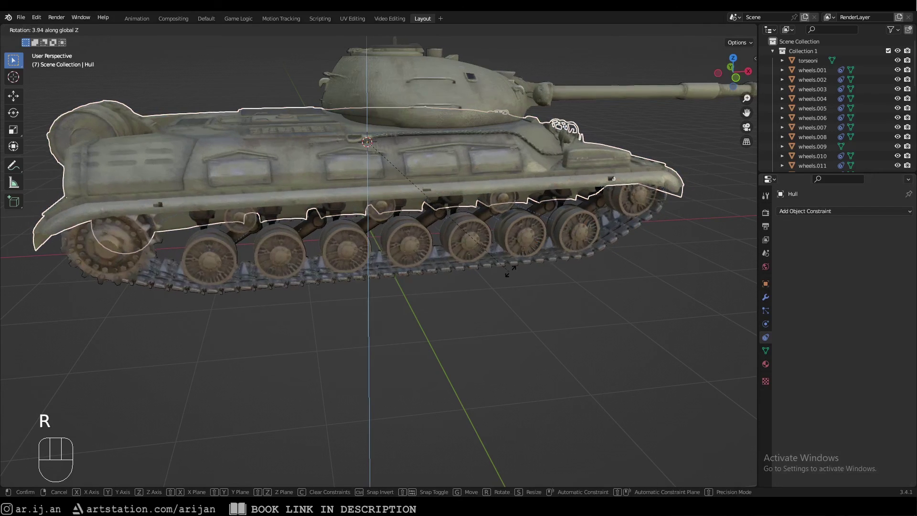
right_click(515, 265)
Step: Reverse and strengthen the track's X location mapping to a minimum of 2 and a maximum of -2
right_click(526, 264)
scroll(864, 404, "down", 4)
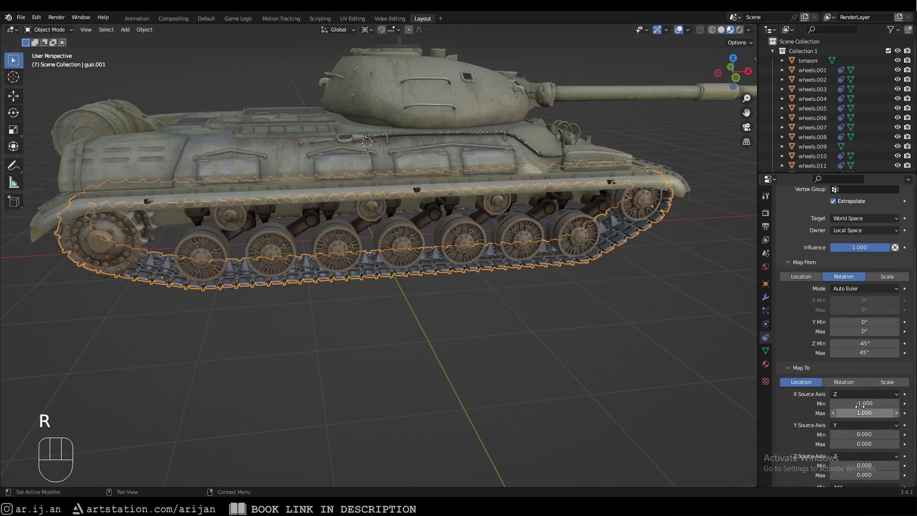
left_click(863, 404)
type("2")
key("Tab")
type("-2")
key("Return")
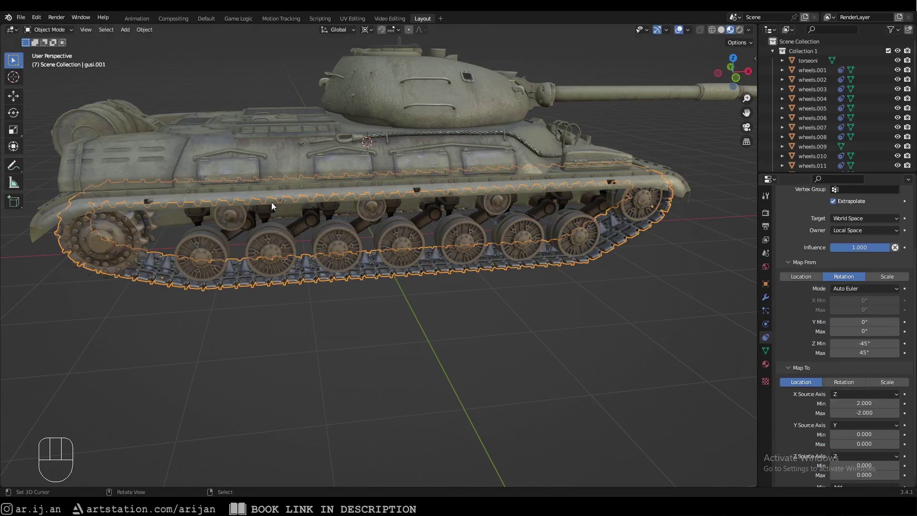
Step: Recheck the tracks from the side and front with two cancelled hull rotations about Z
left_click(272, 205)
key("r")
key("z")
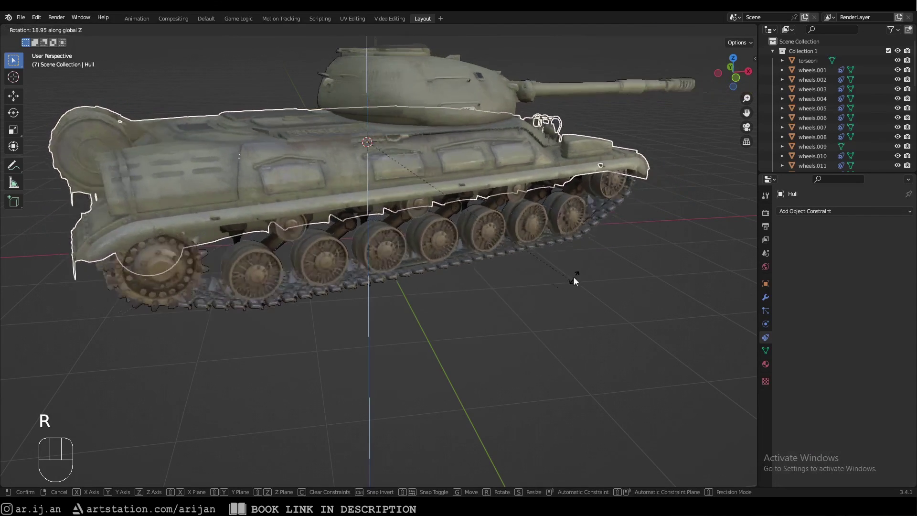
right_click(574, 277)
scroll(574, 277, "down", 3)
middle_click_drag(523, 268, 413, 265)
key("r")
key("z")
right_click(525, 281)
Step: Check the tracks' straight-line travel with two cancelled hull moves along X
middle_click_drag(526, 281, 508, 287)
key("g")
key("x")
right_click(460, 276)
key("g")
key("x")
right_click(478, 291)
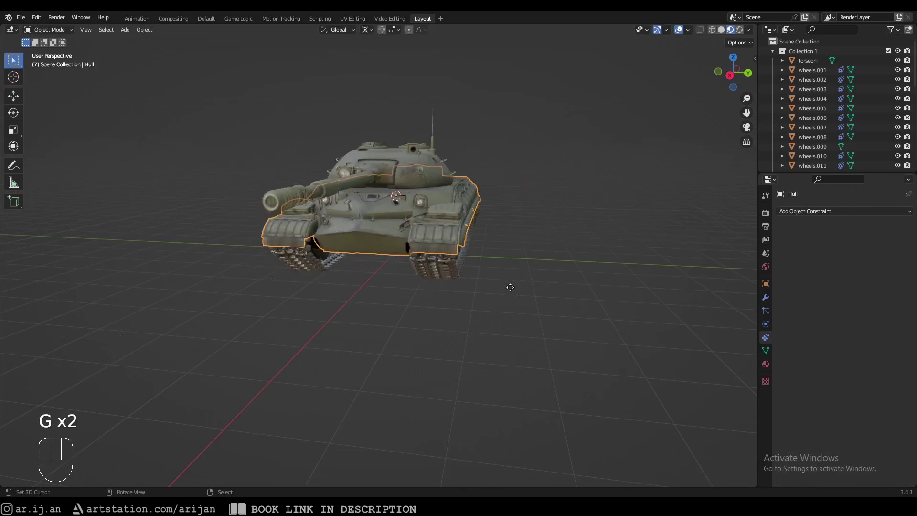